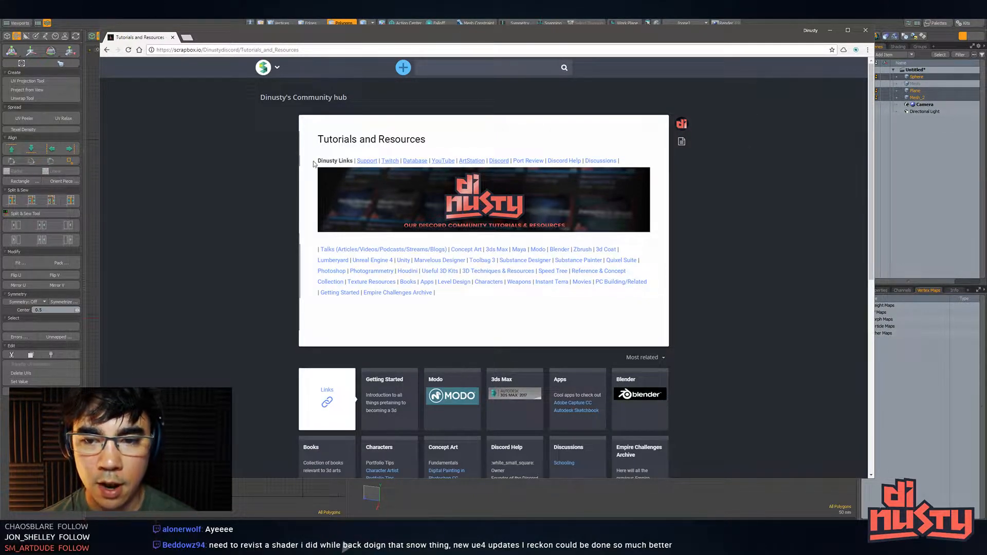
Switch to Discord, browse the shared links in the resources channel, and return to the Tutorials and Resources page in the browser.
left_click(383, 545)
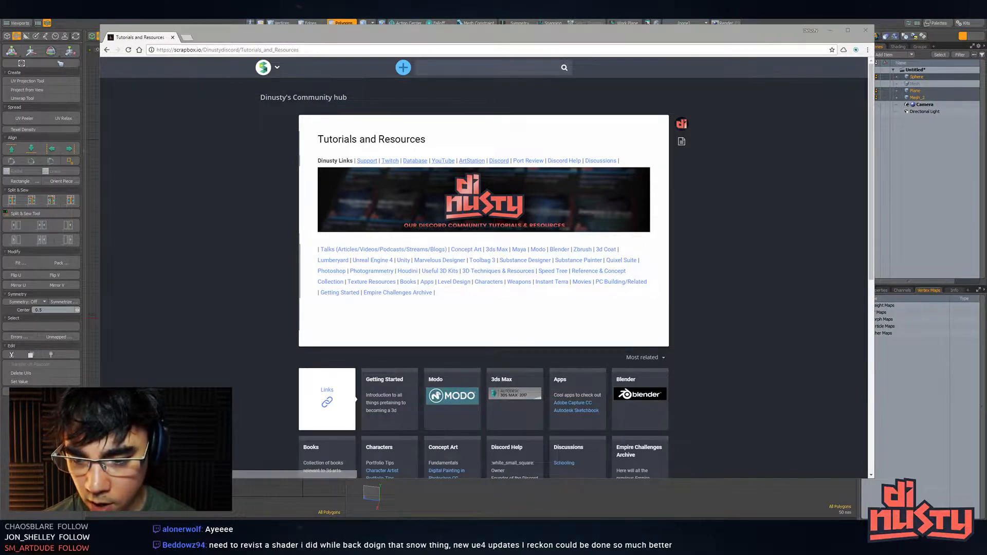
scroll(255, 313, "down", 2)
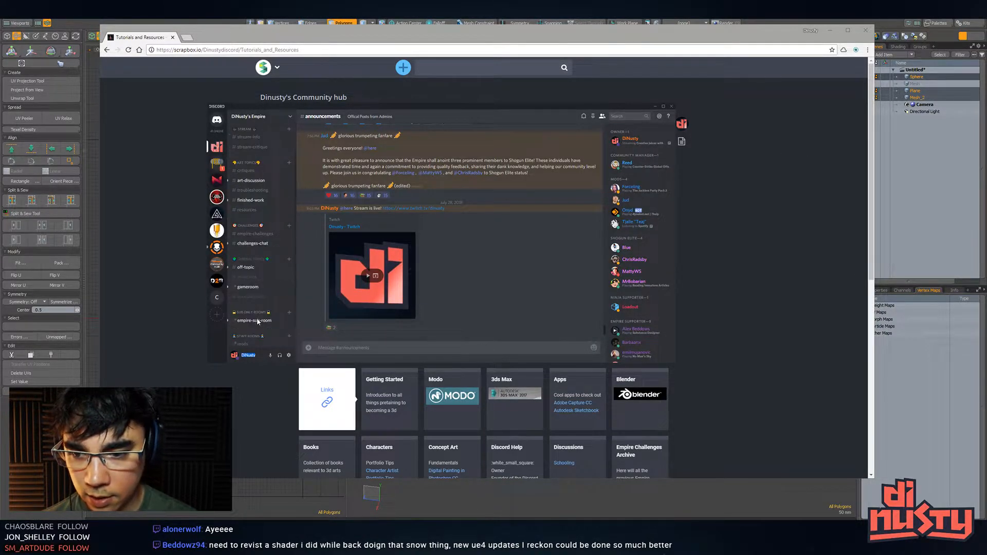
left_click(248, 210)
scroll(409, 249, "down", 5)
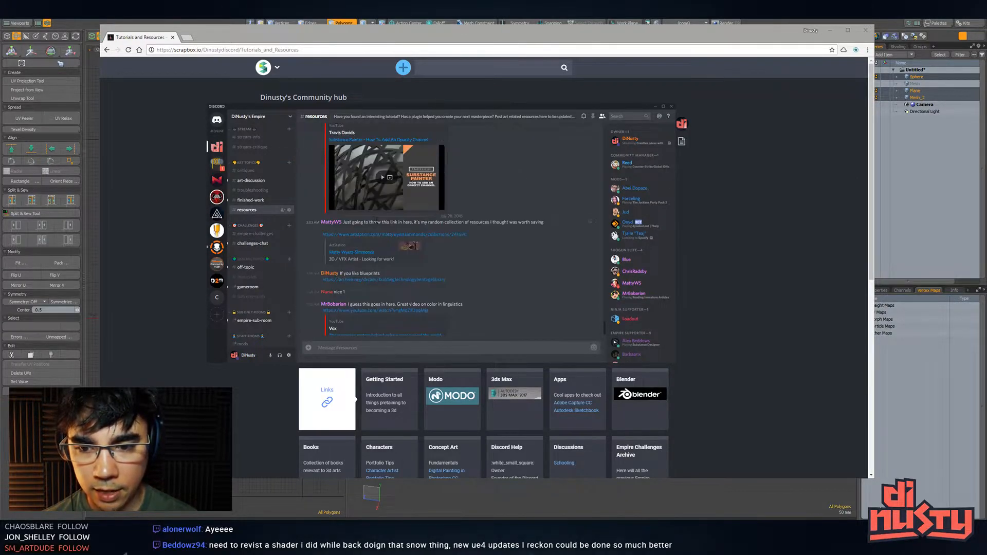
left_click(727, 229)
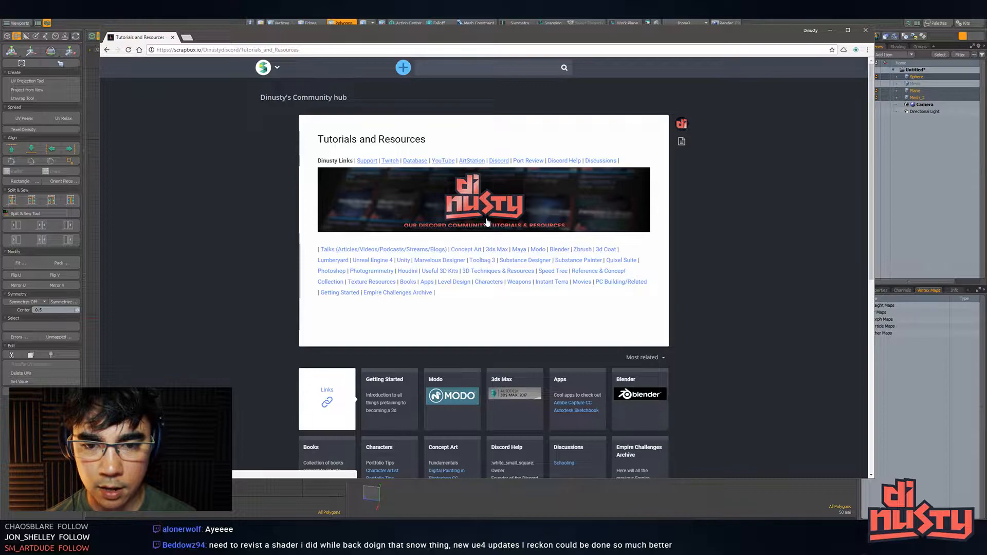
Open the Modo page of the community hub, review its tutorial and script links, and return to the Tutorials and Resources page.
left_click(539, 253)
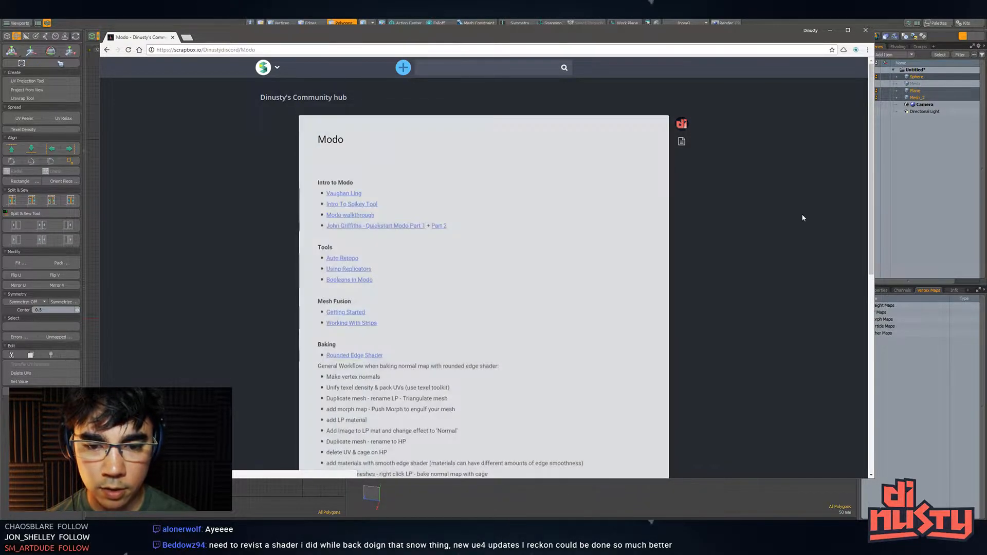
scroll(362, 207, "down", 4)
scroll(362, 207, "down", 6)
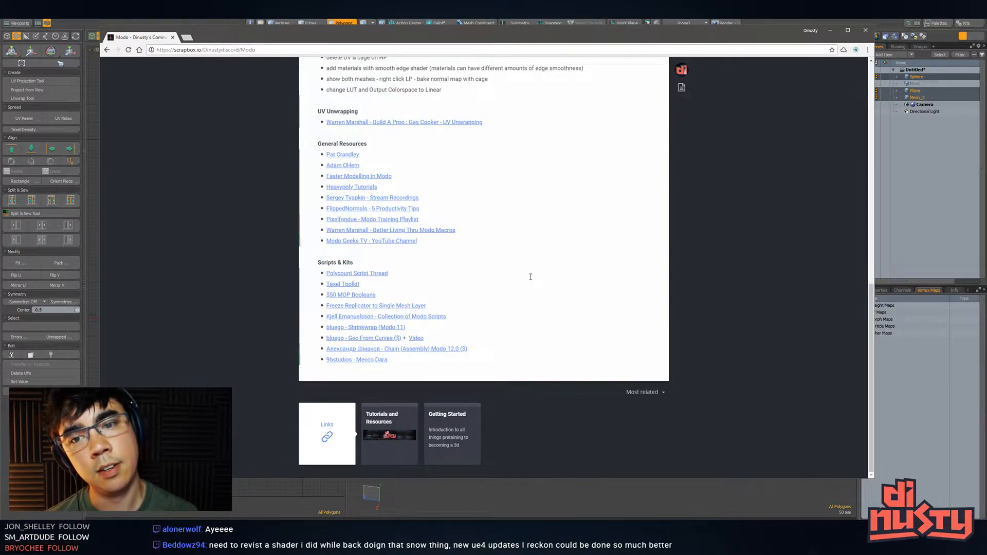
left_click(499, 251)
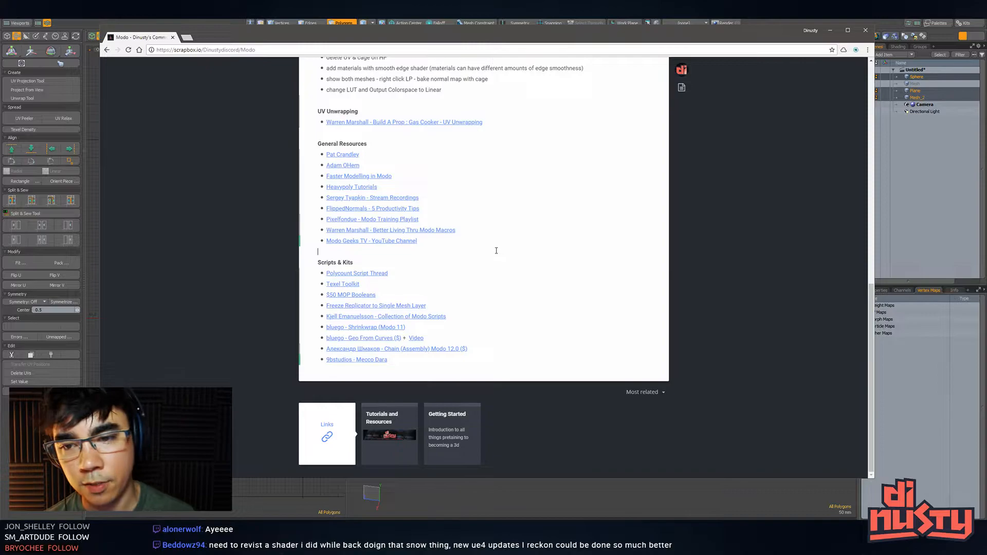
left_click(106, 50)
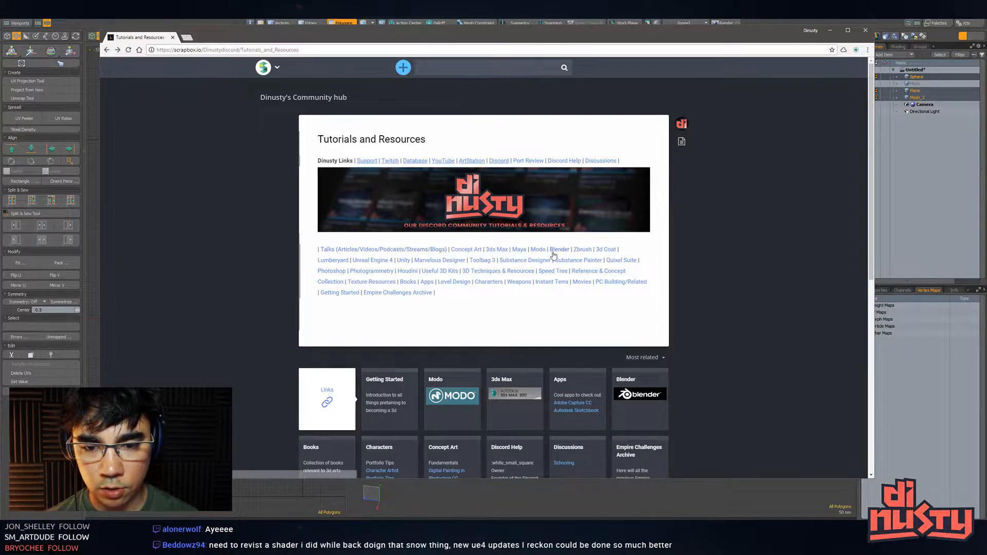
Open the hub's Maya page, look through its sections, and return to Tutorials and Resources.
left_click(517, 251)
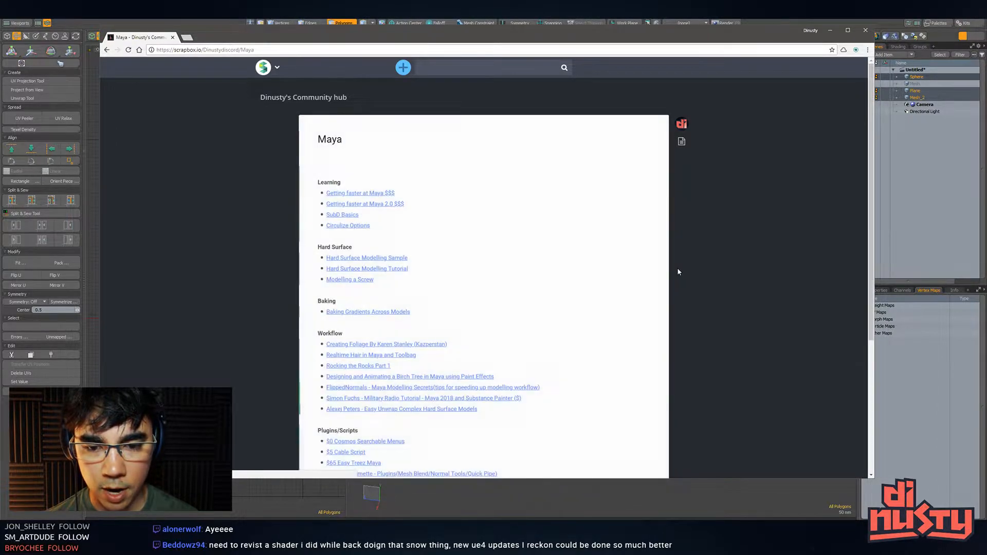
scroll(419, 229, "down", 1)
scroll(397, 250, "down", 1)
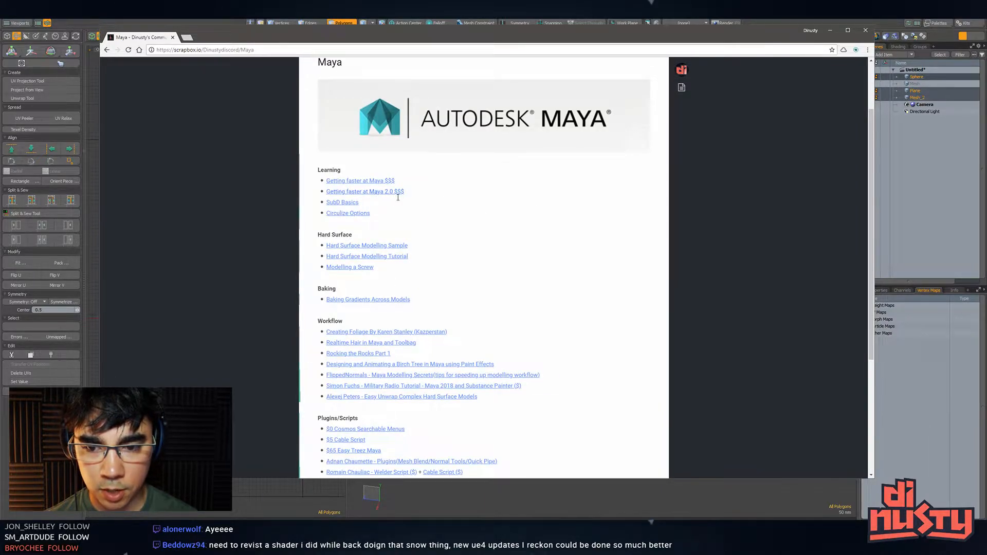
scroll(397, 197, "down", 5)
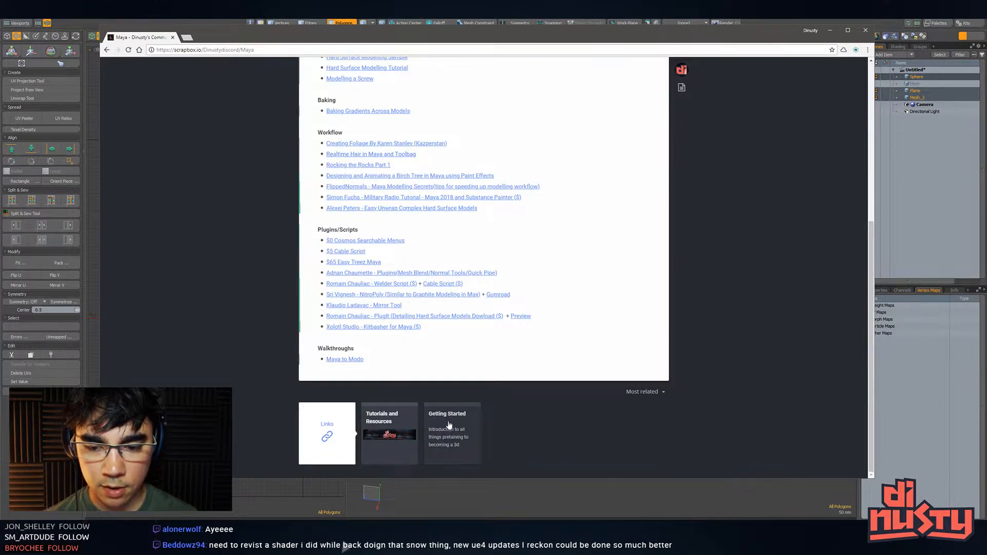
left_click(389, 448)
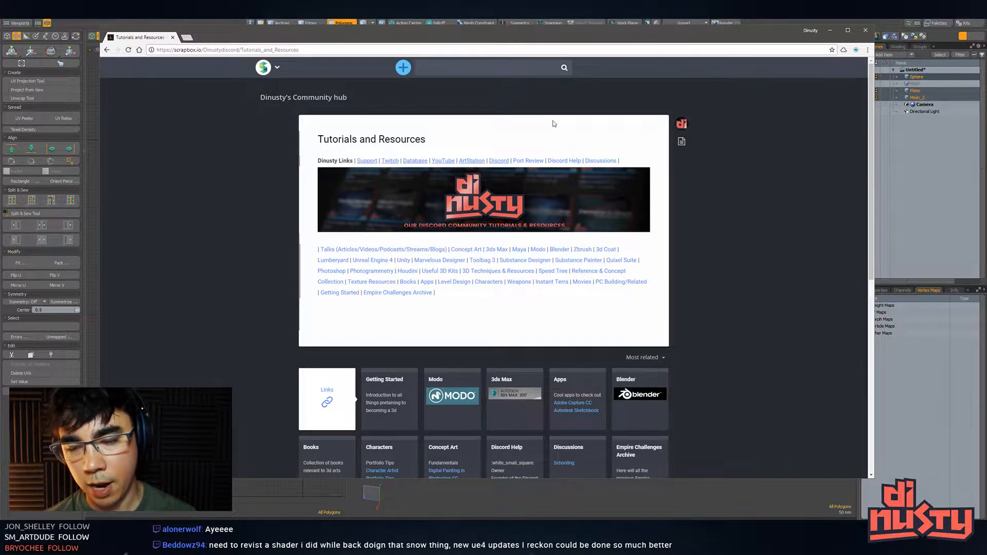
Open the Port Review page, look over the portfolio review queue, and go back to the hub's main page.
left_click(526, 161)
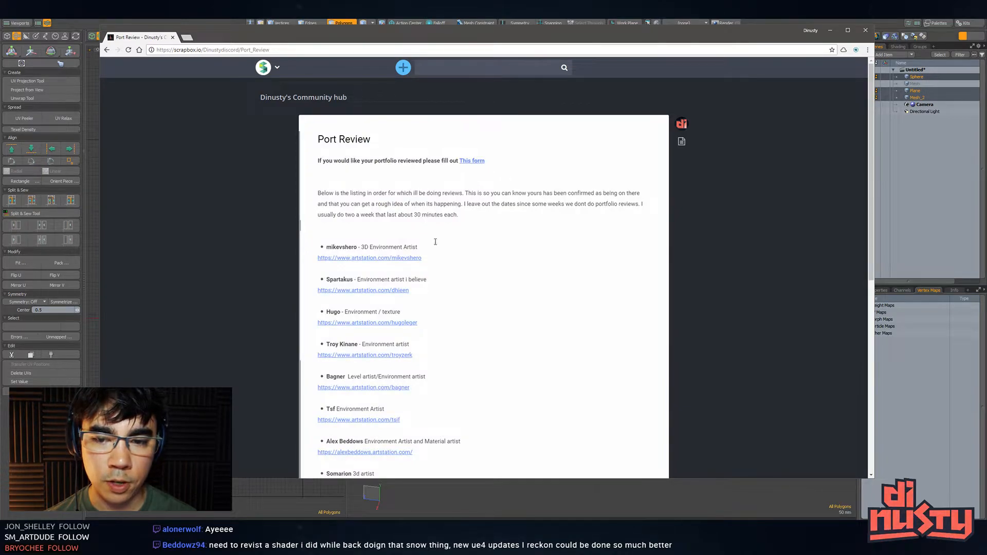
left_click_drag(459, 258, 501, 406)
scroll(504, 392, "down", 3)
left_click(557, 344)
scroll(640, 282, "up", 3)
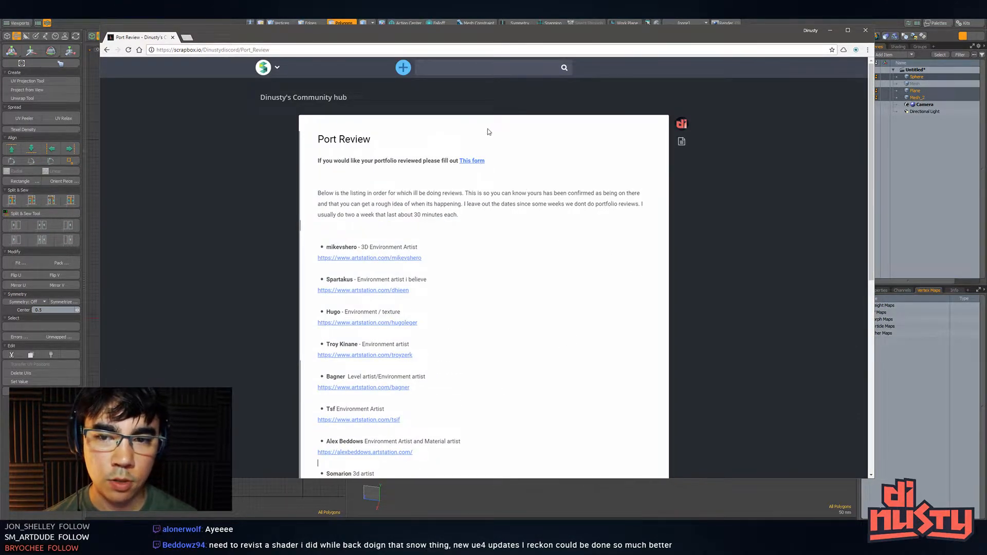
key("alt+Left")
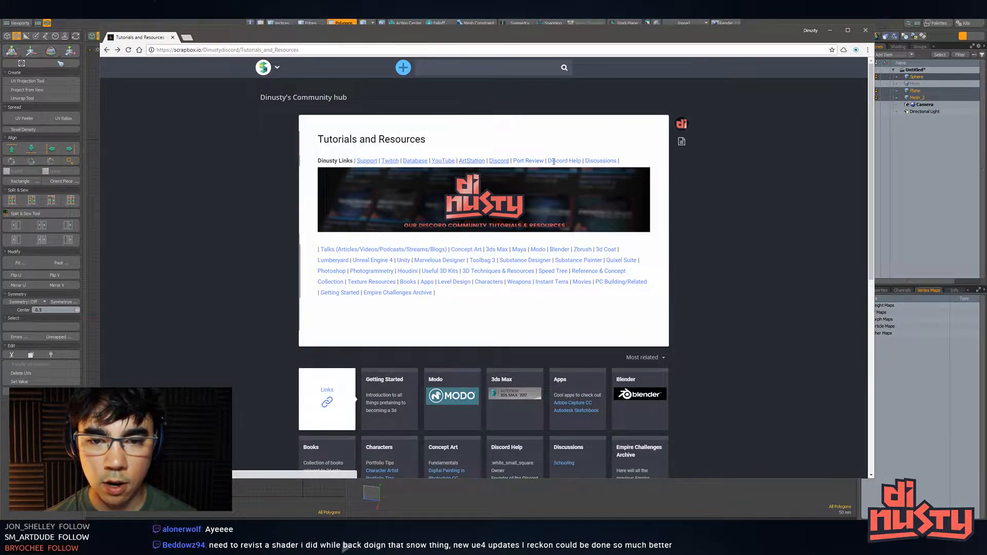
Bring the community's Instagram gallery into the browser window as a second tab and browse its posts.
left_click(638, 158)
left_click(736, 182)
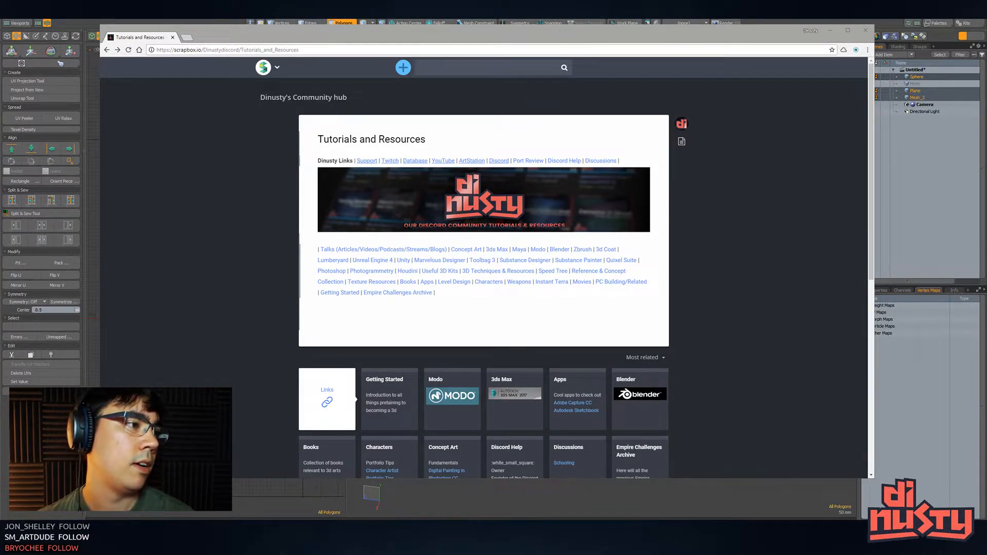
left_click_drag(984, 72, 229, 46)
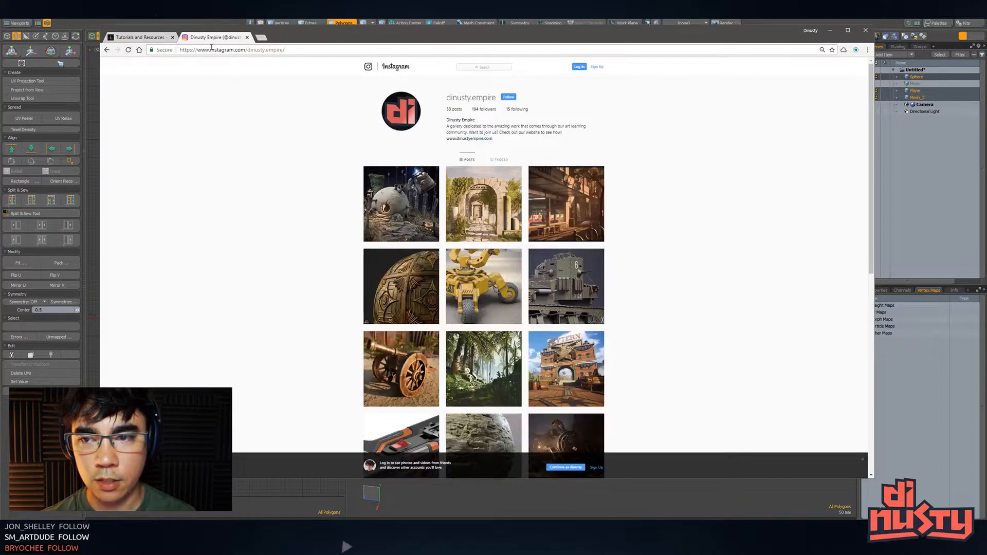
scroll(667, 147, "down", 10)
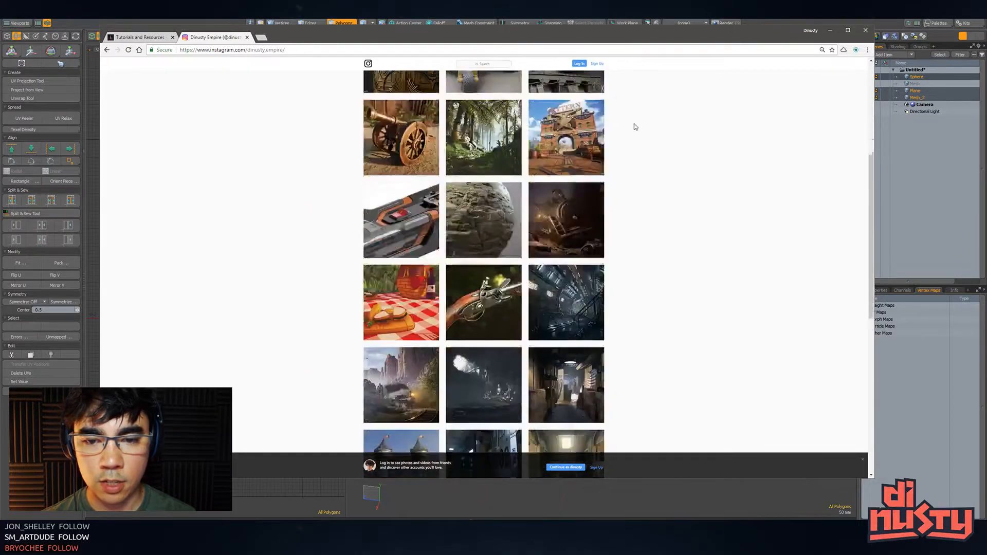
scroll(668, 150, "down", 3)
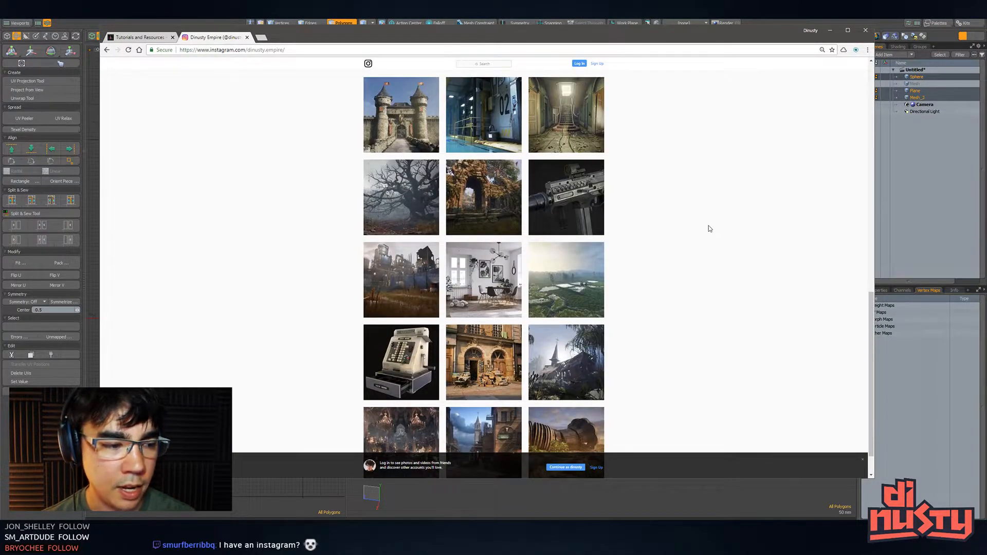
scroll(709, 181, "up", 8)
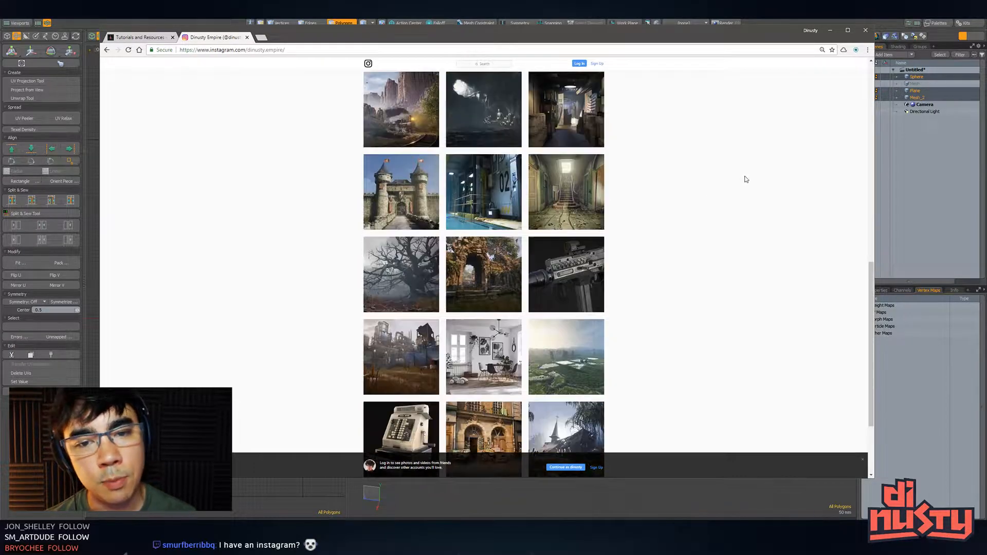
scroll(749, 179, "up", 4)
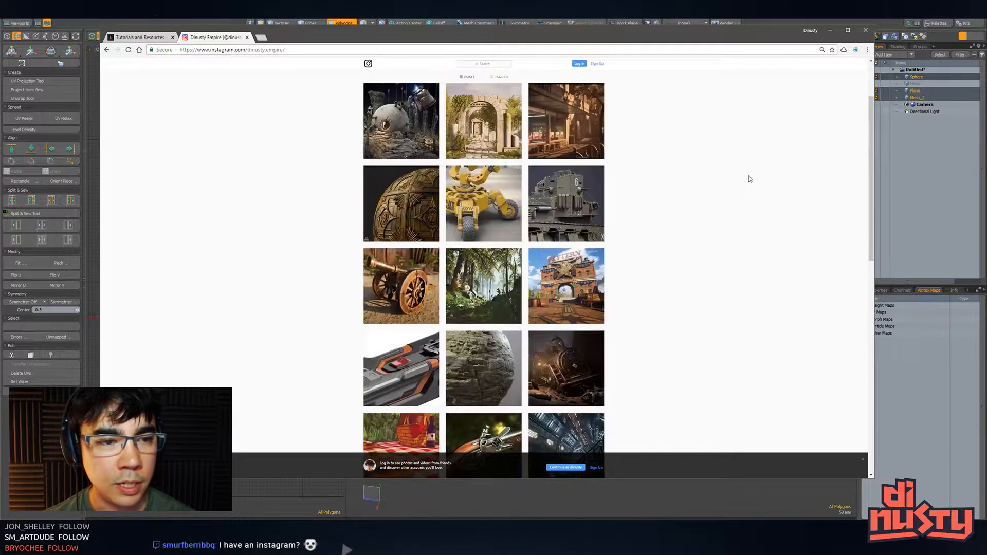
scroll(749, 179, "down", 1)
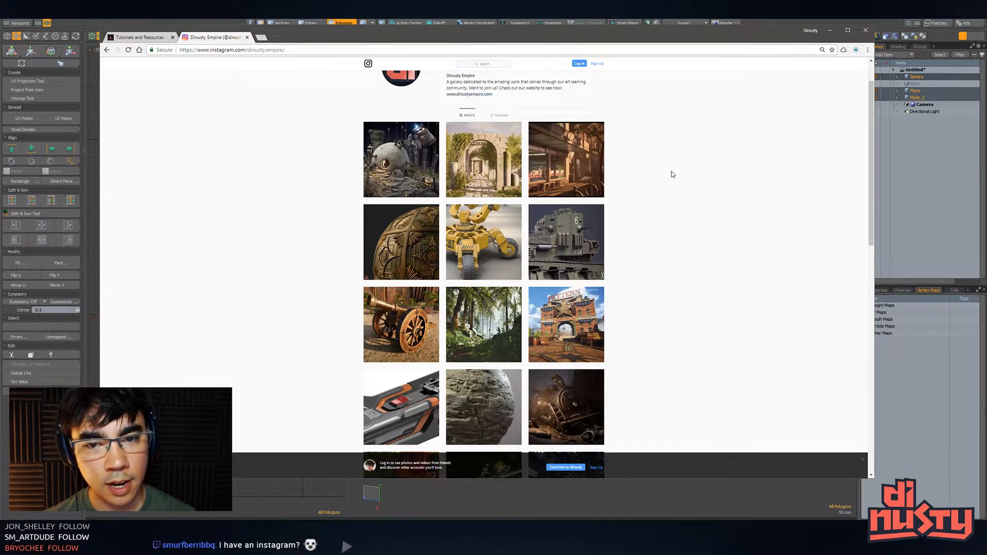
View the first post in the Instagram gallery with its caption, then close the post and the Instagram tab.
left_click(398, 165)
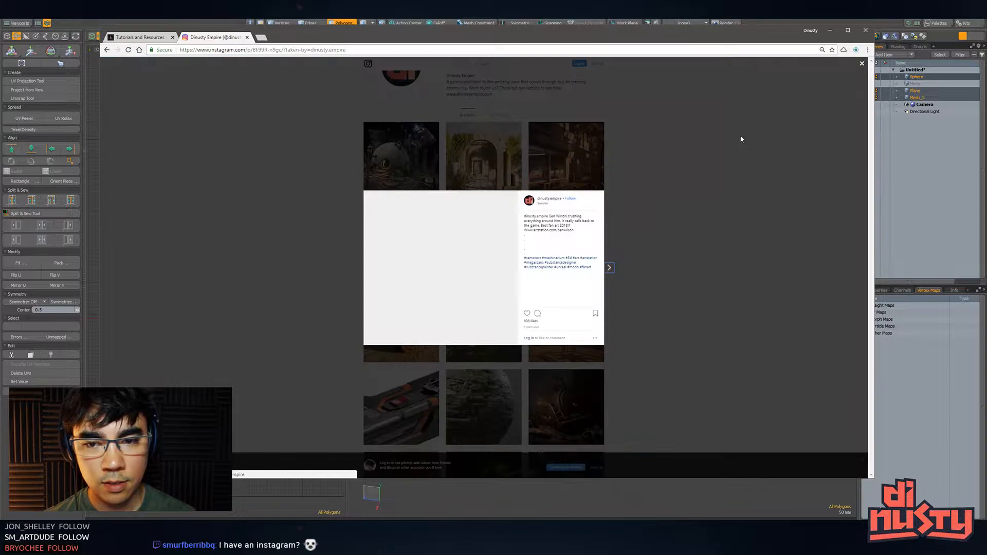
left_click_drag(530, 231, 574, 227)
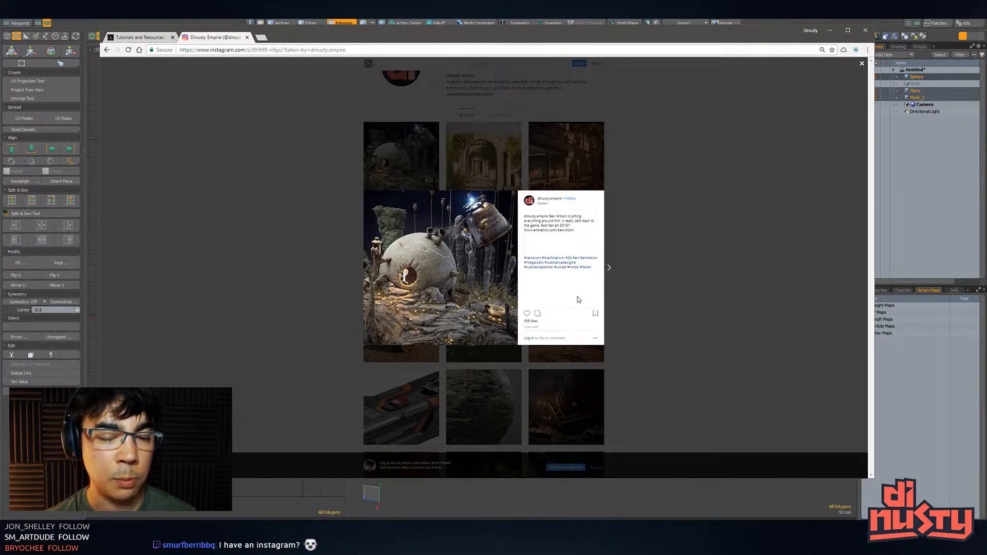
left_click(676, 224)
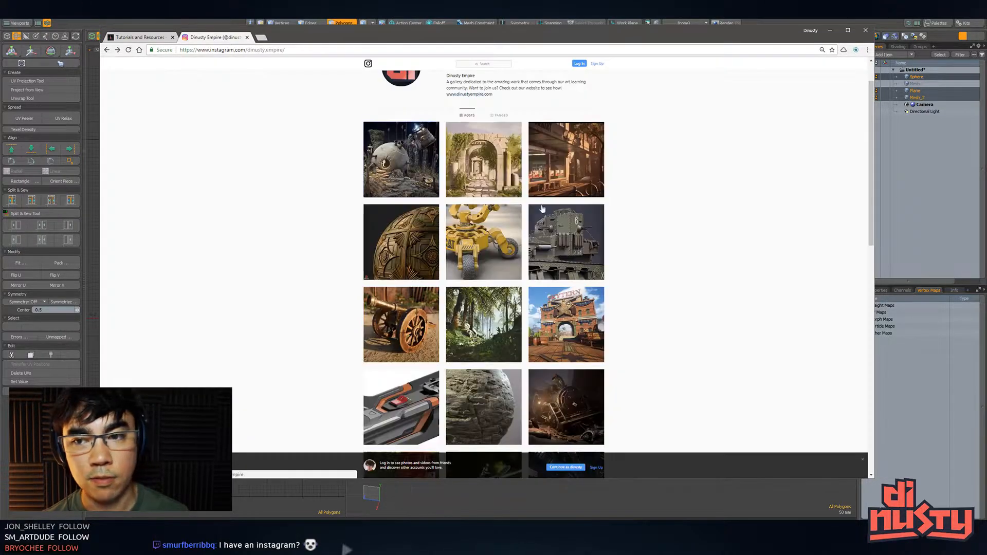
middle_click(225, 40)
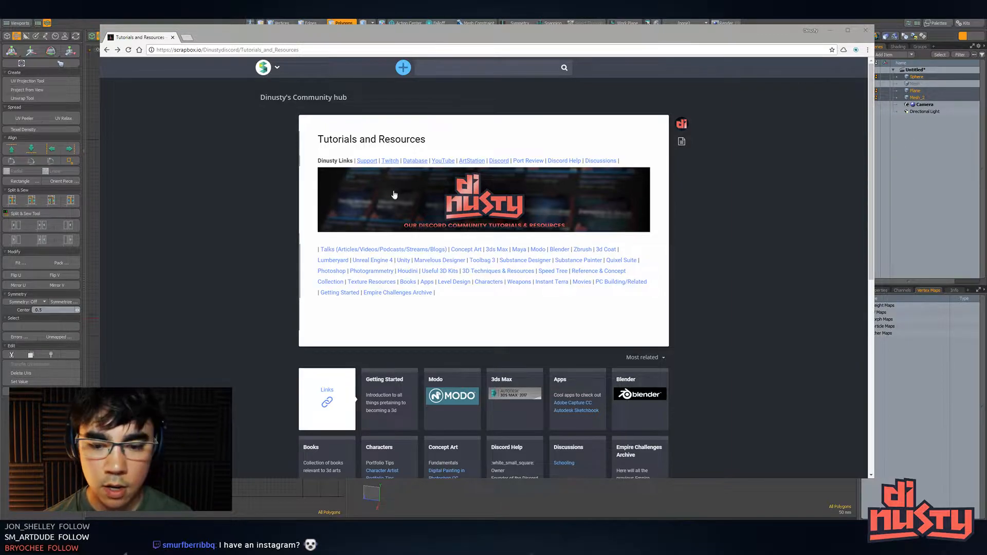
Switch to Discord and open the Live Art Critique form linked in the stream-critique channel.
key("alt+Tab")
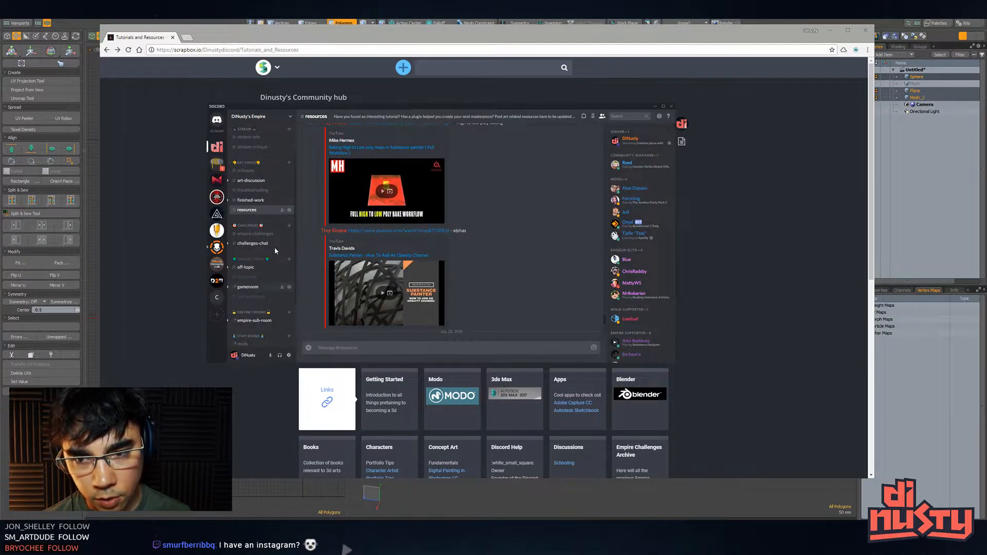
scroll(295, 138, "up", 1)
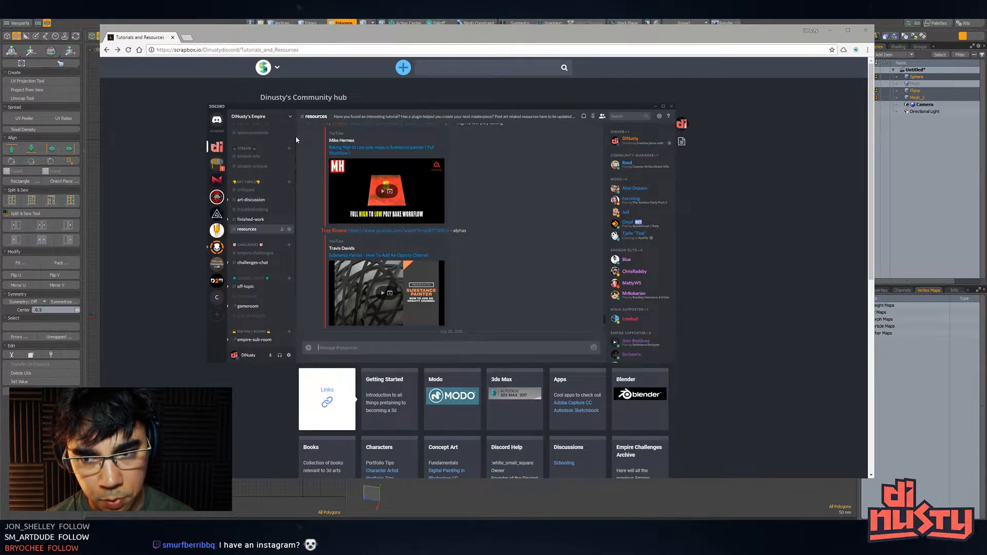
left_click(269, 165)
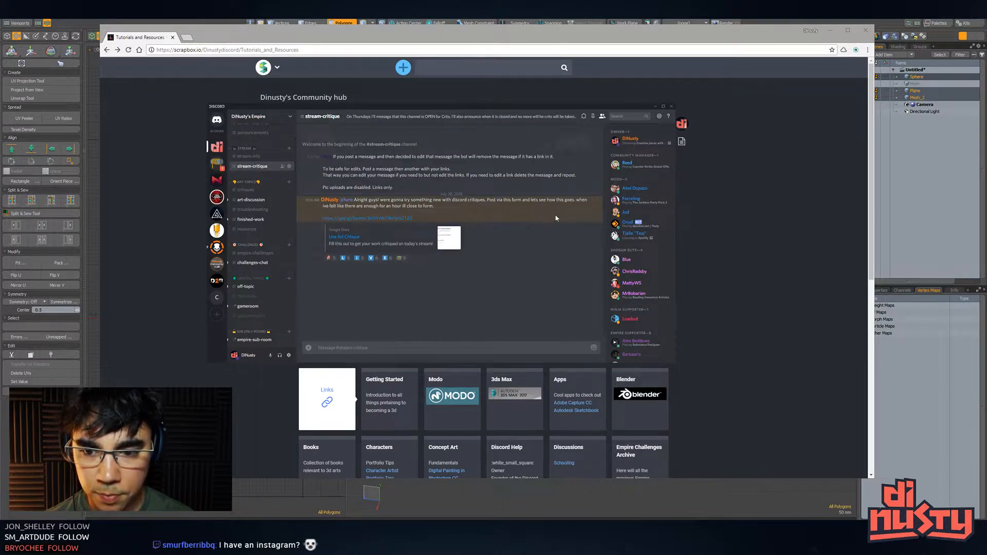
triple_click(339, 220)
left_click(339, 221)
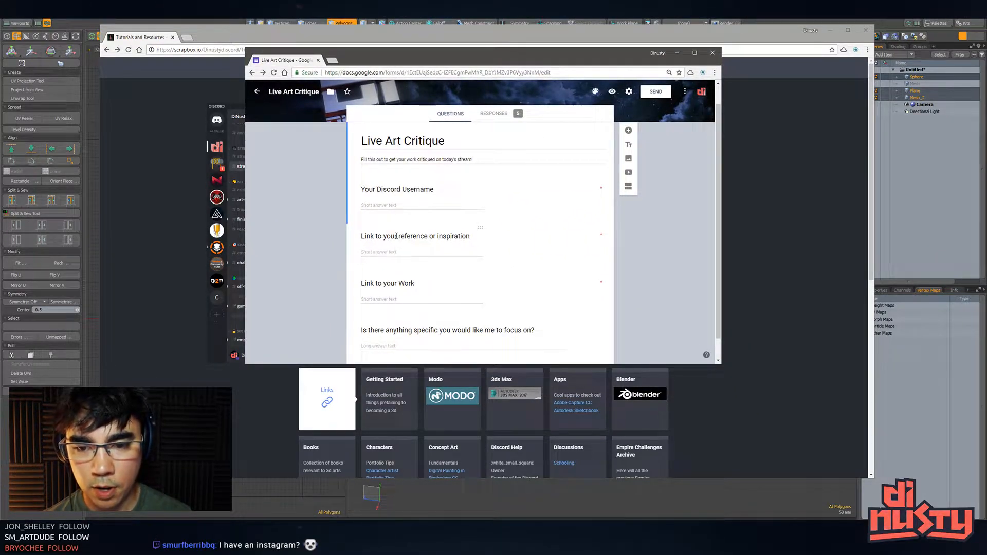
Review the questions of the Live Art Critique form, move its window off this screen, and return to the hub page.
scroll(396, 237, "down", 1)
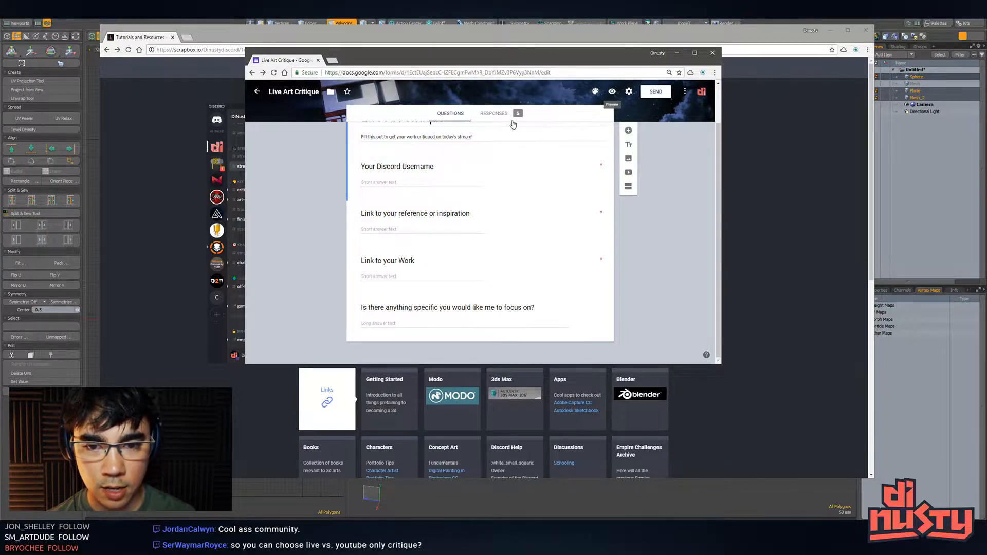
left_click_drag(472, 56, 986, 97)
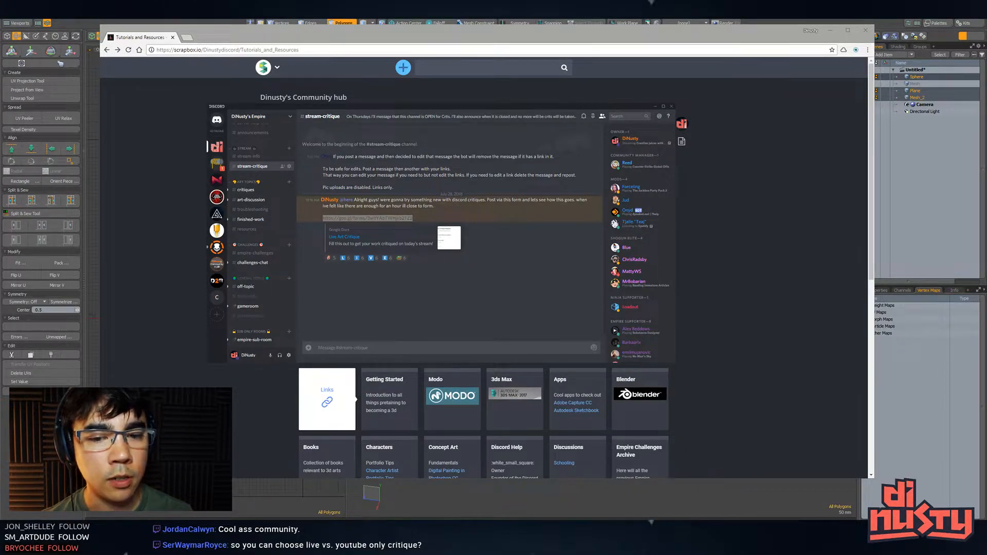
left_click(740, 195)
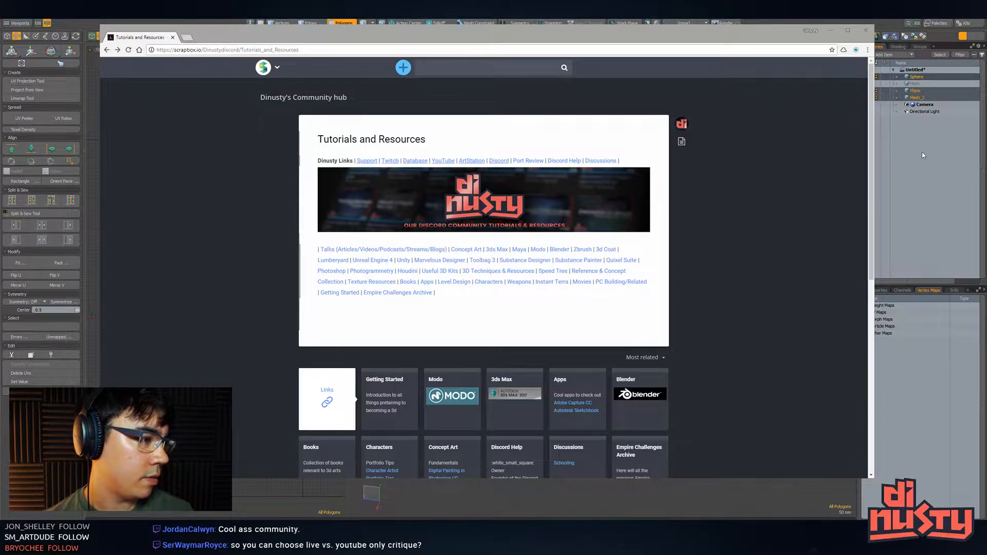
Load the Alamy trapper-hunter photo usa-trapper-hunter-pre-1900-DMNRYH.jpg in a new browser tab and enlarge it to full size.
left_click(719, 243)
key("ctrl+t")
type("https://c8.alamy.com/comp/DMNRYH/usa-trapper-hunter-pre-1900-DMNRYH.jpg")
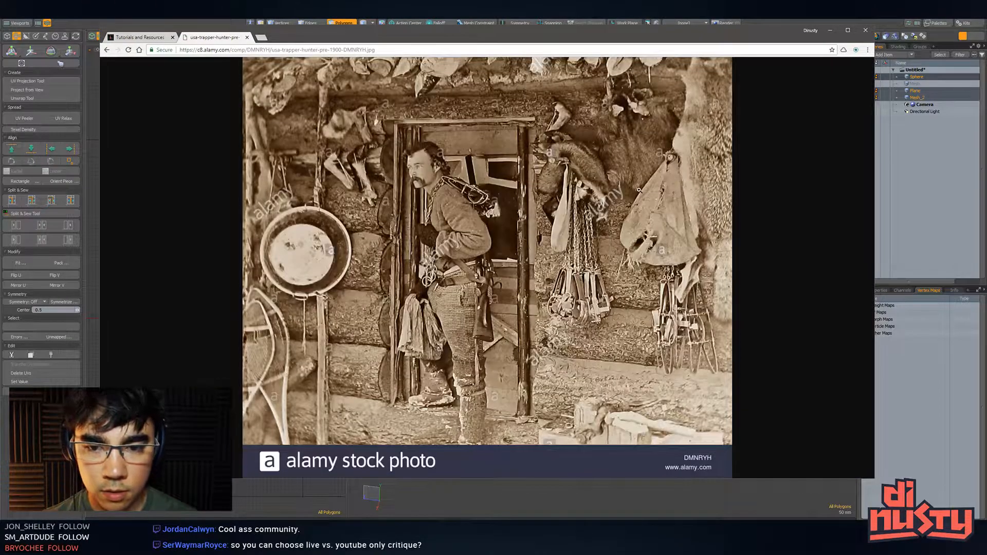
left_click(638, 190)
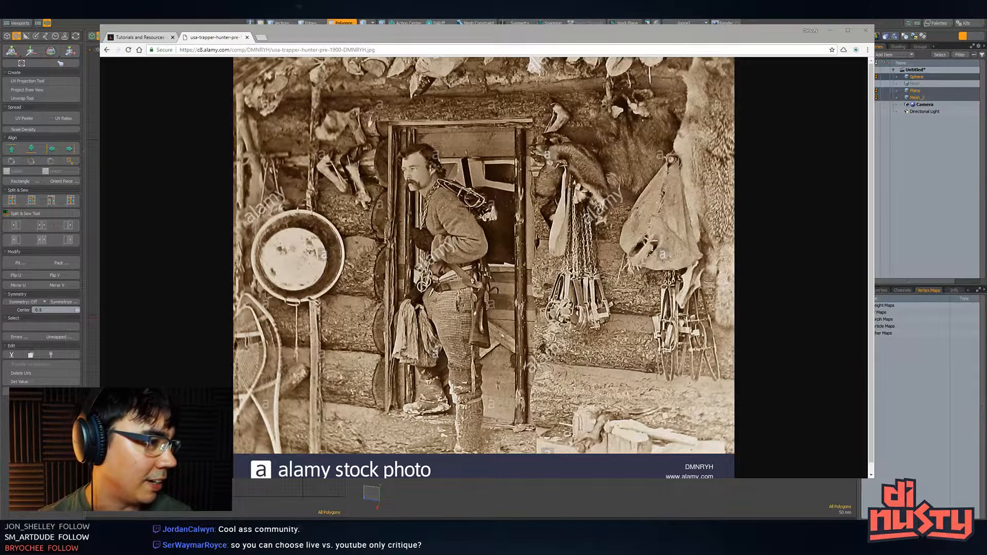
Load the submitted Mountain Shack artwork on ArtStation in a new browser tab, checking the trapper reference photo while it loads.
left_click(778, 227)
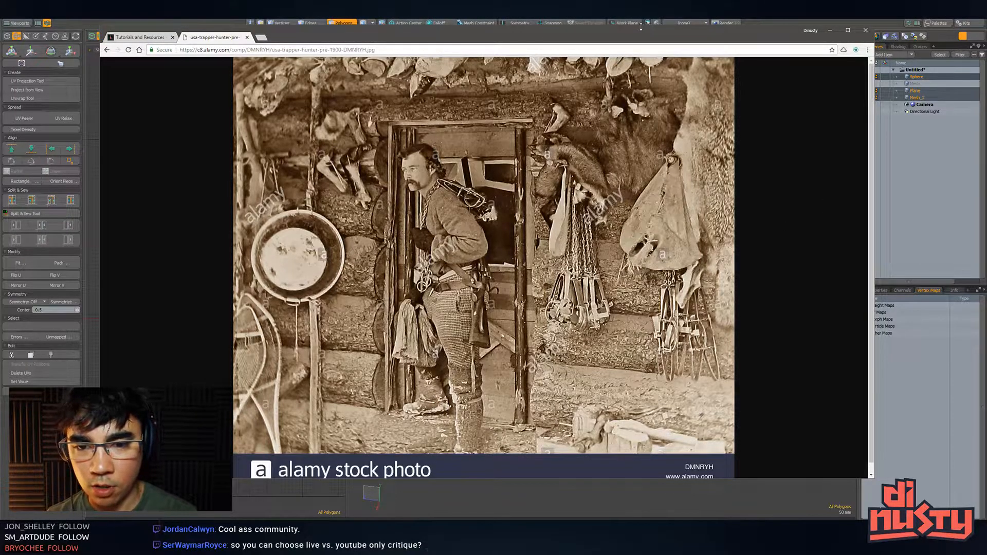
key("ctrl+t")
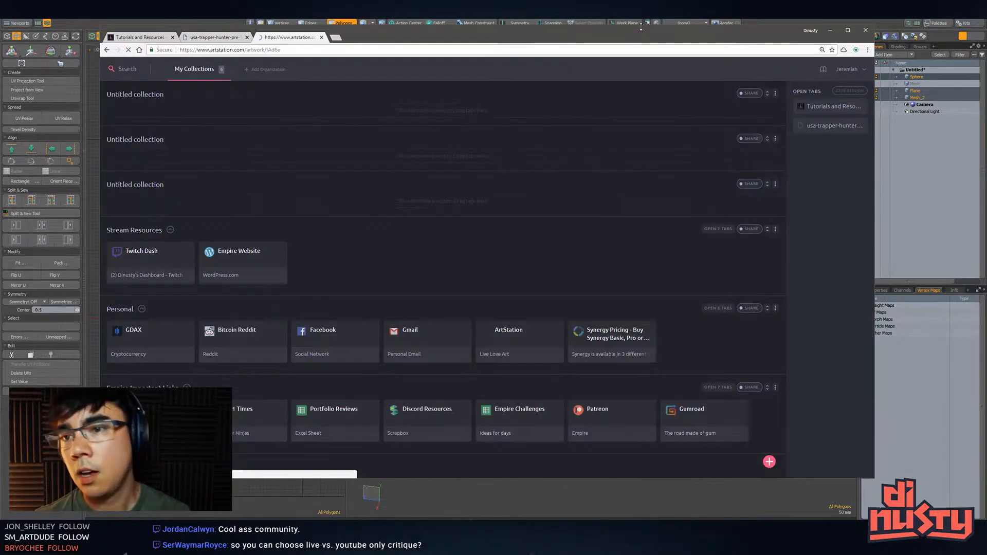
key("ctrl+shift+Tab")
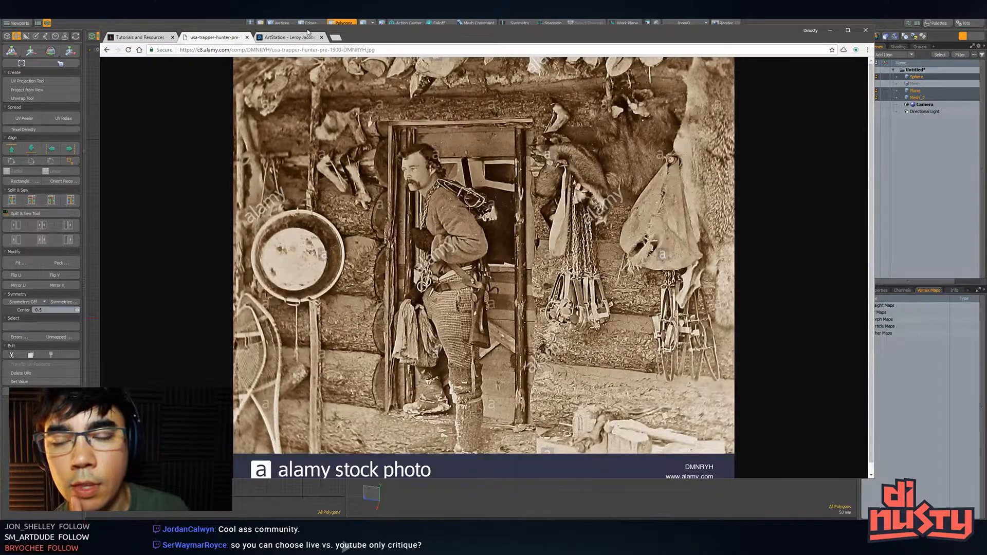
key("ctrl+Tab")
Examine the Mountain Shack renders from the wide and detail-lighting shots through the stove, shelf and window views.
scroll(522, 166, "down", 8)
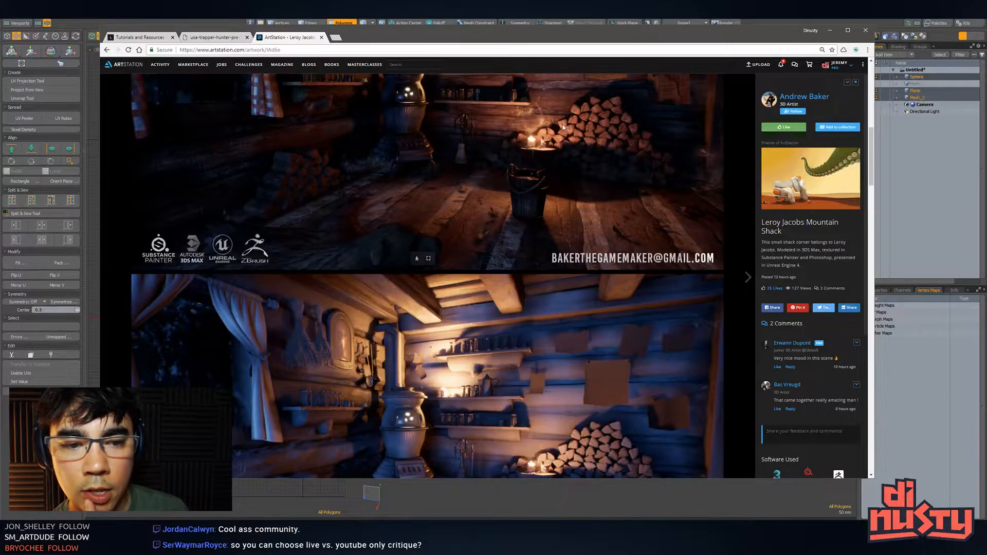
scroll(561, 111, "down", 5)
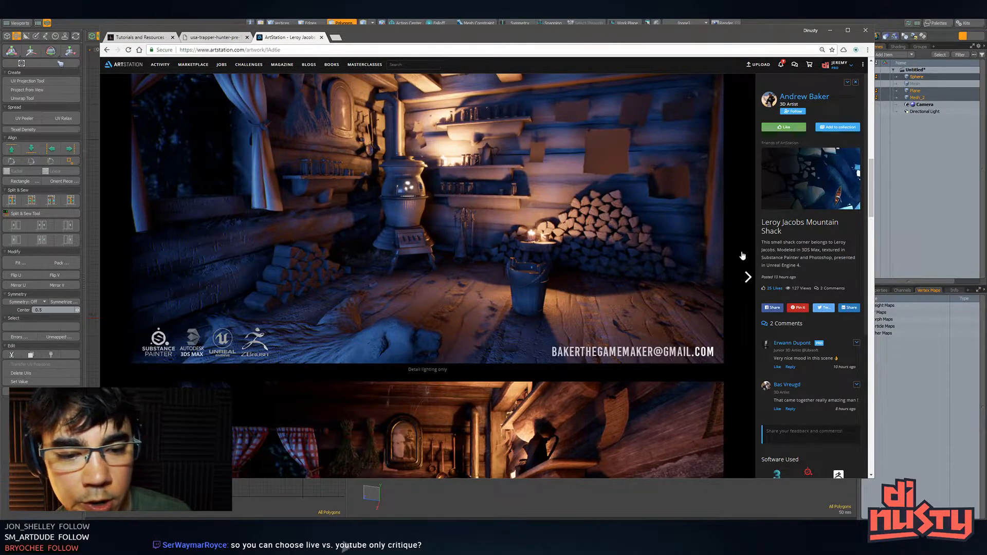
scroll(625, 270, "down", 8)
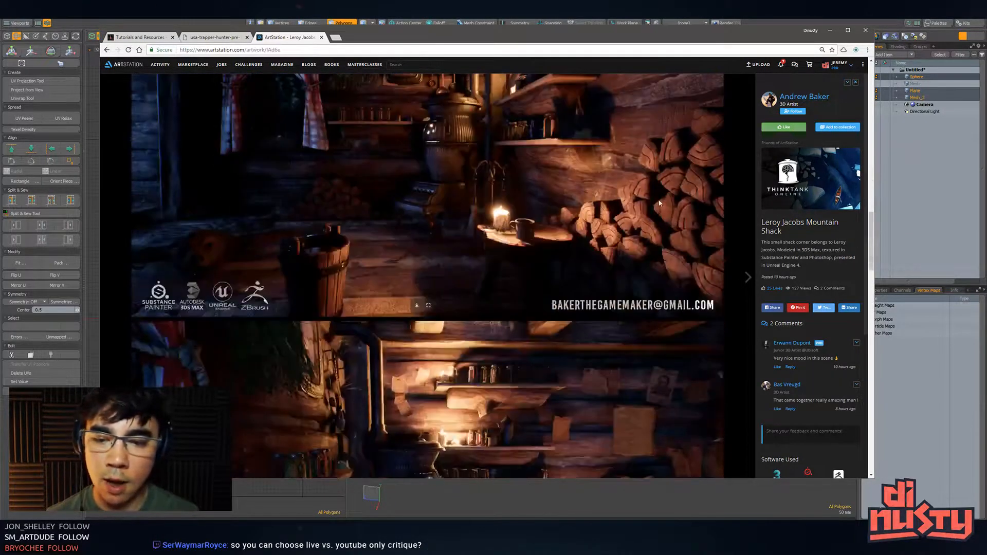
scroll(661, 200, "up", 3)
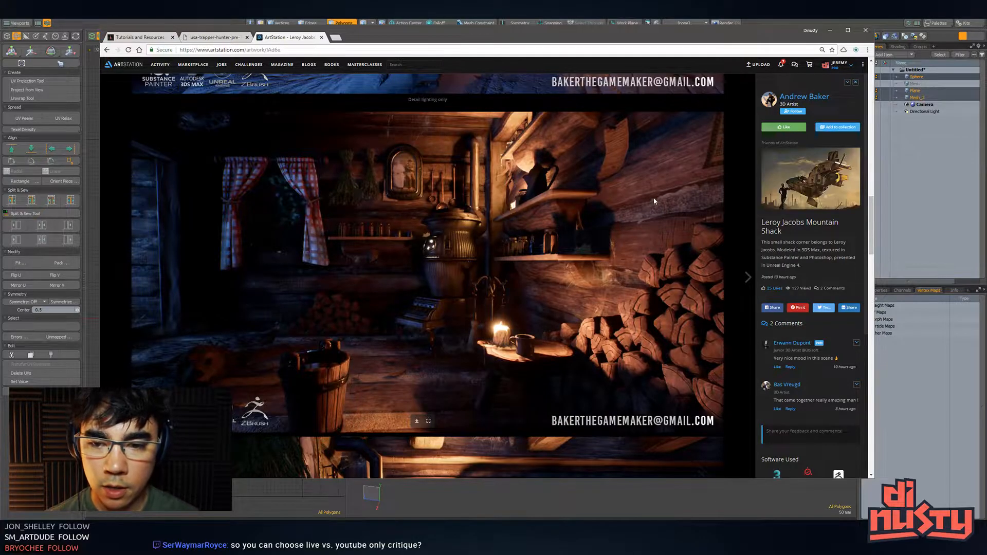
scroll(545, 229, "down", 1)
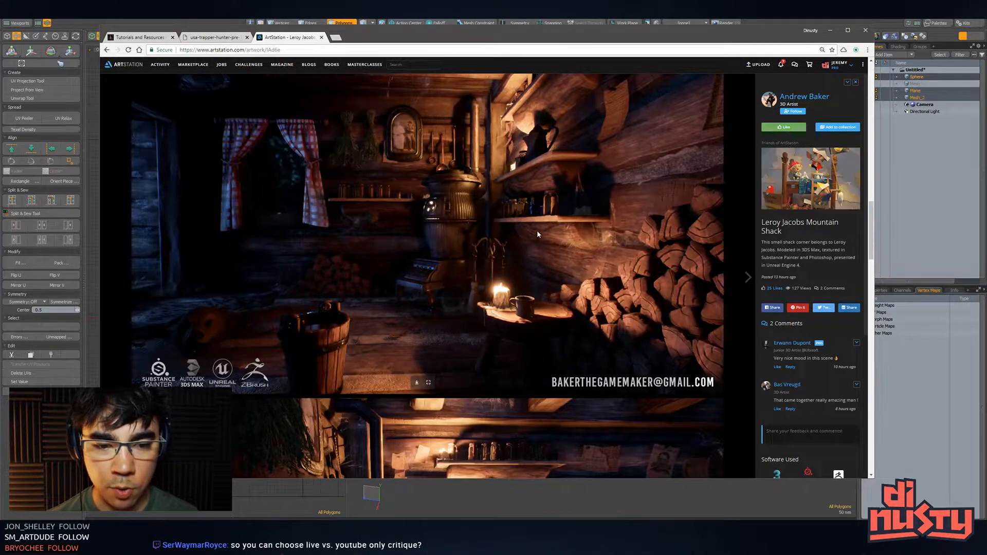
scroll(529, 254, "down", 5)
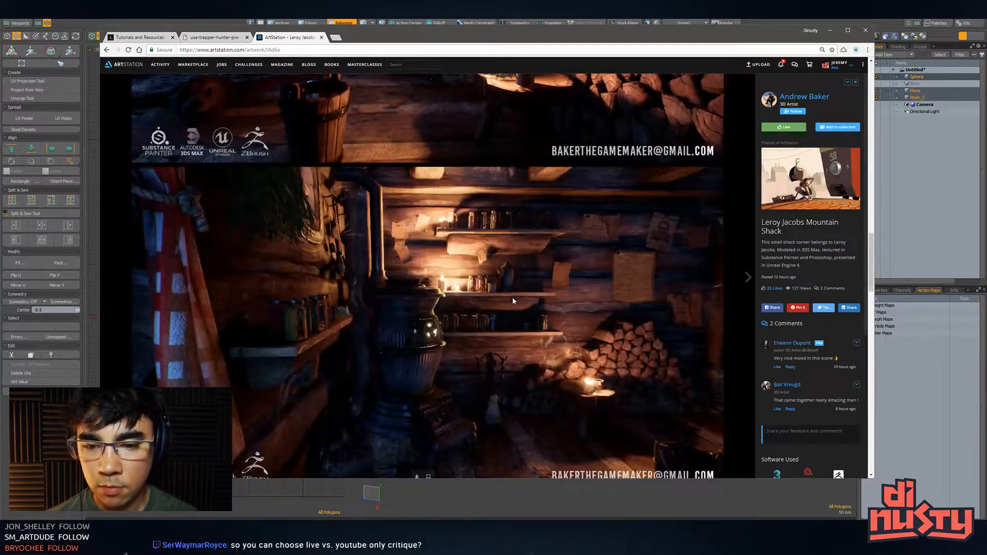
scroll(513, 301, "down", 4)
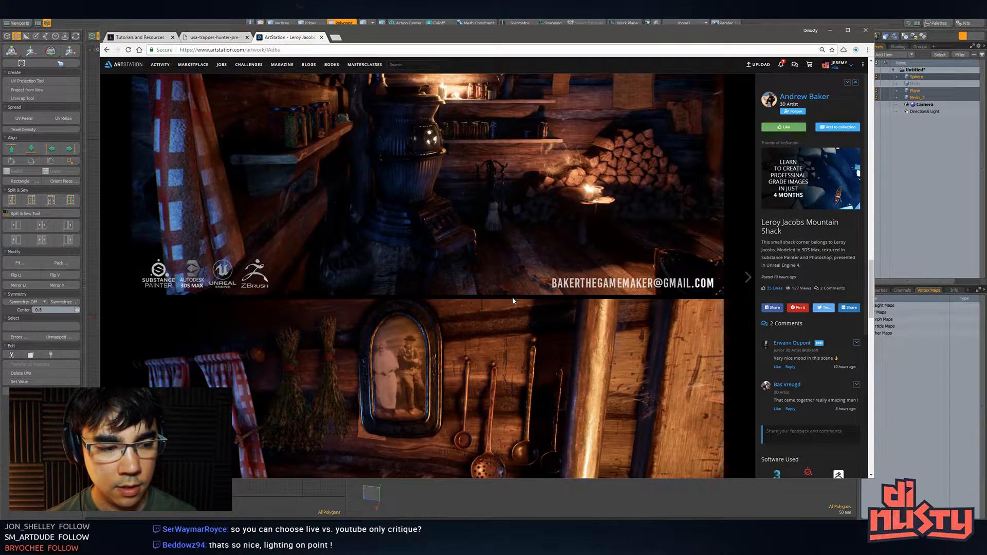
scroll(513, 301, "down", 7)
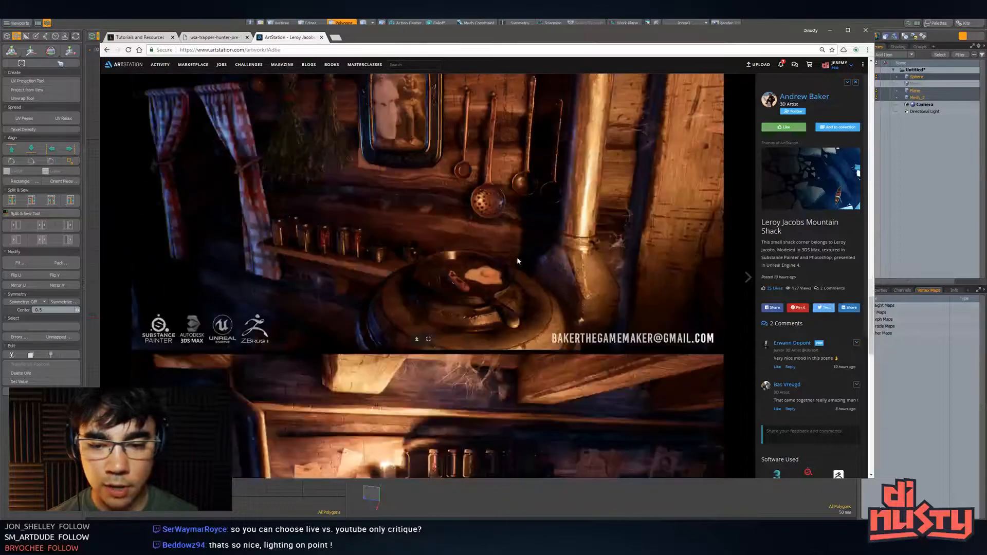
scroll(518, 261, "down", 3)
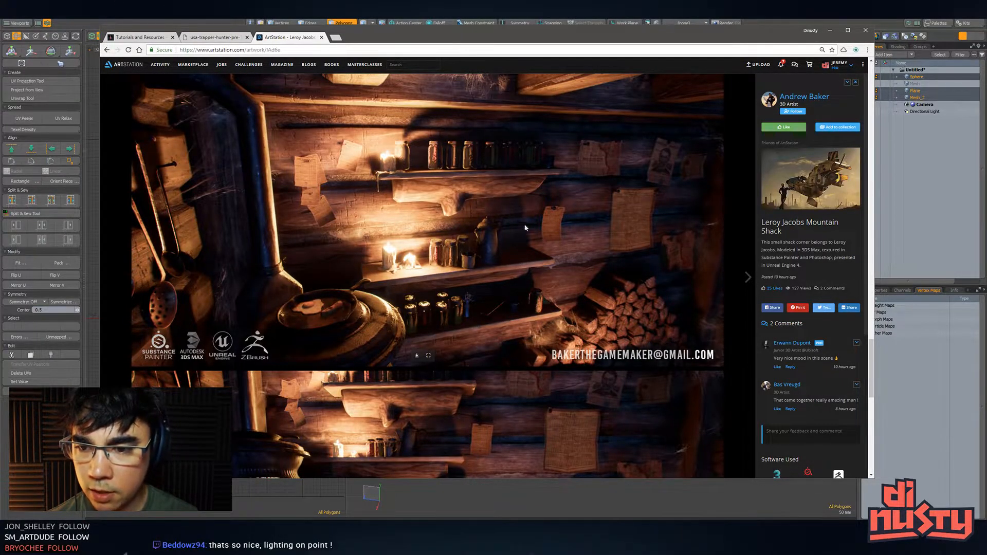
scroll(524, 221, "down", 6)
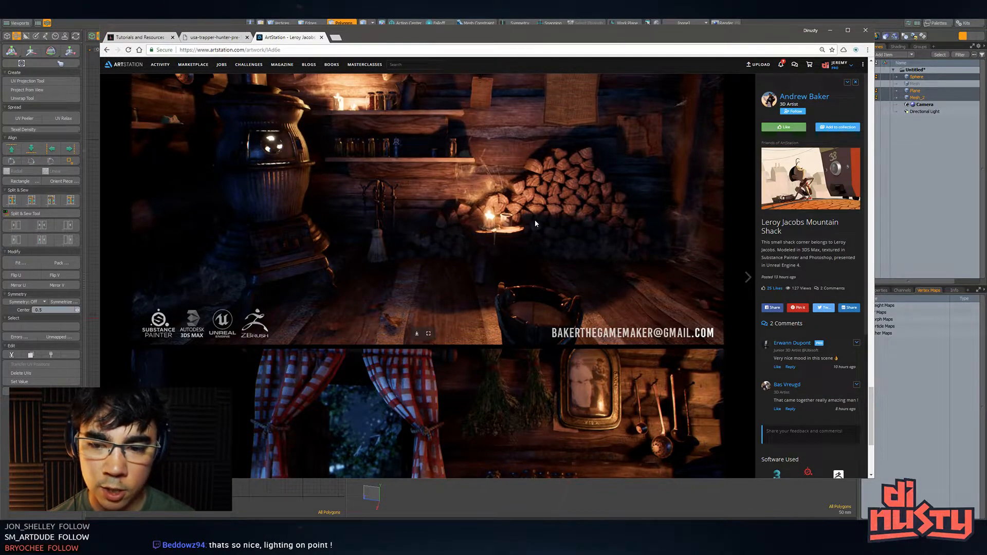
scroll(560, 245, "down", 4)
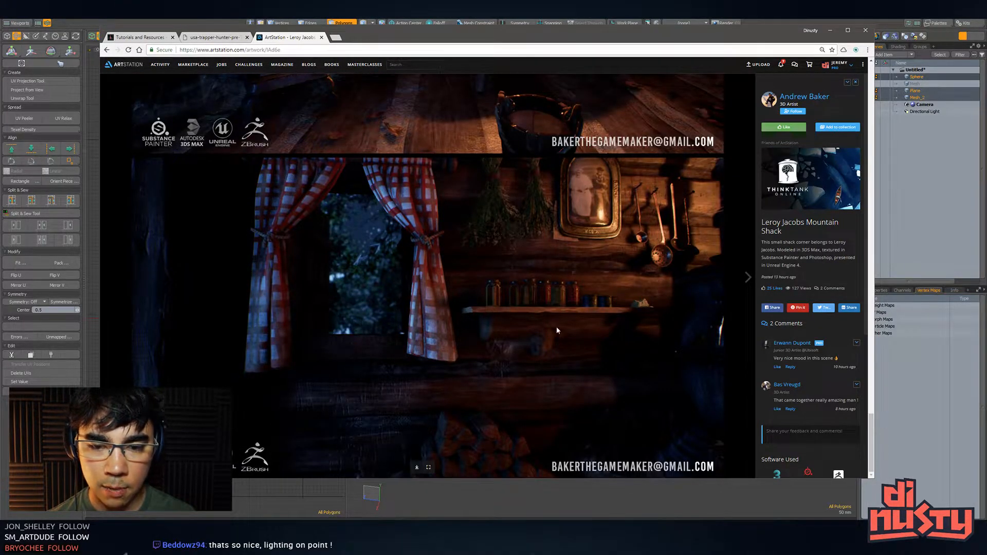
scroll(577, 316, "down", 5)
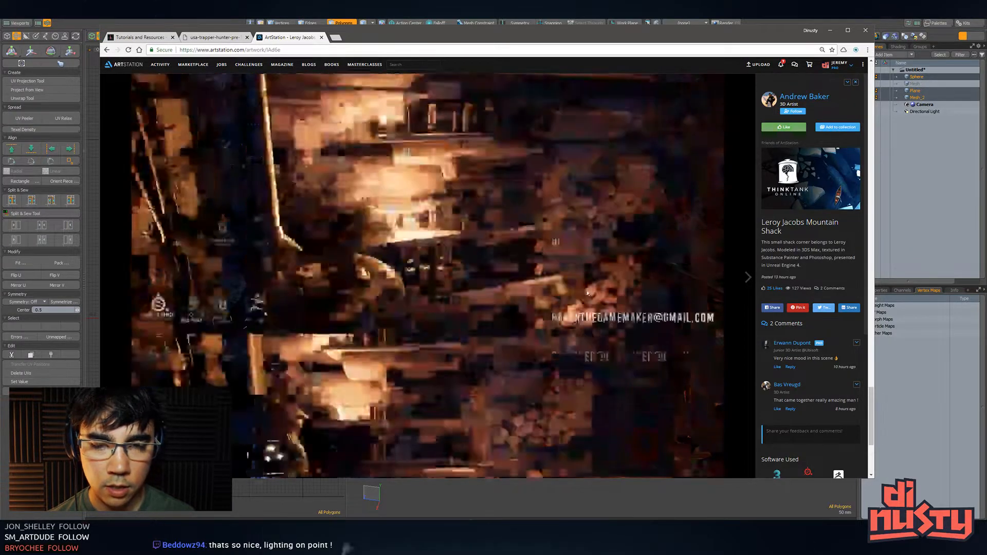
scroll(565, 290, "down", 4)
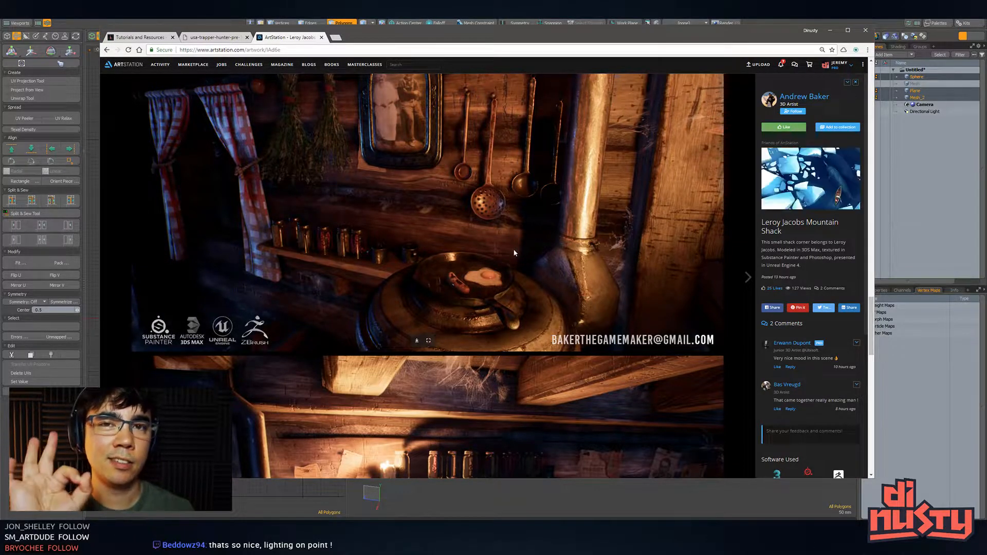
scroll(512, 248, "down", 5)
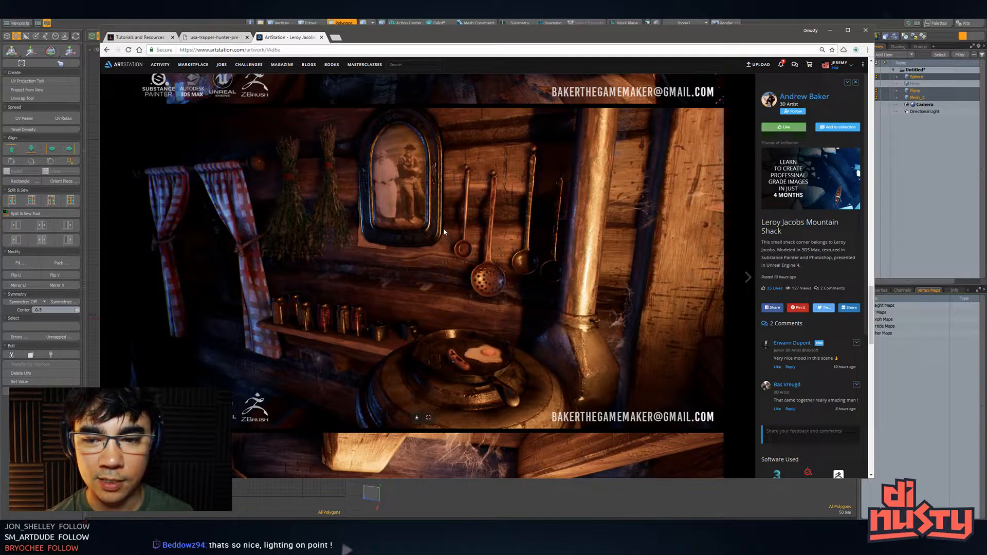
Recheck the trapper reference photo, then review the shack's shelf, woodpile and curtained-window renders against it.
left_click(235, 41)
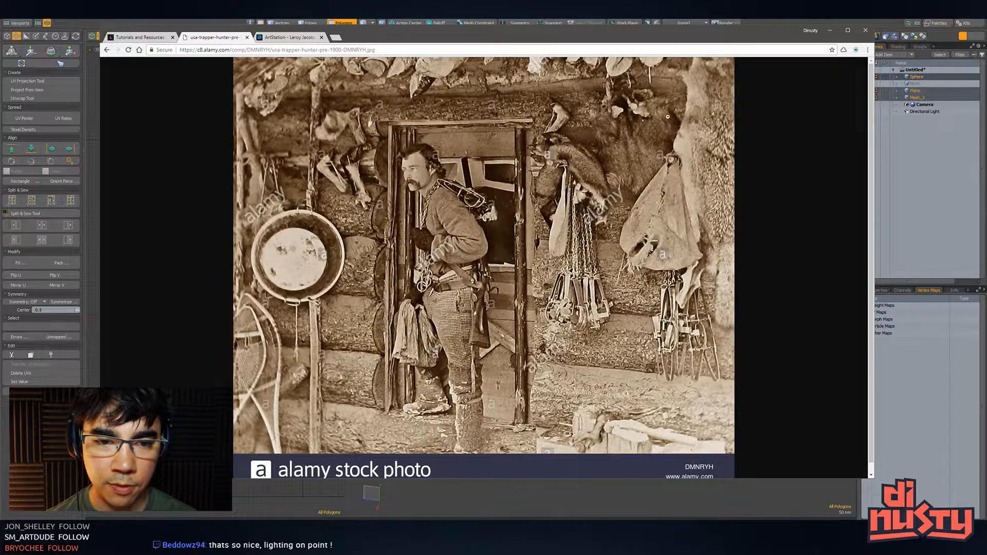
left_click(288, 37)
scroll(514, 237, "down", 3)
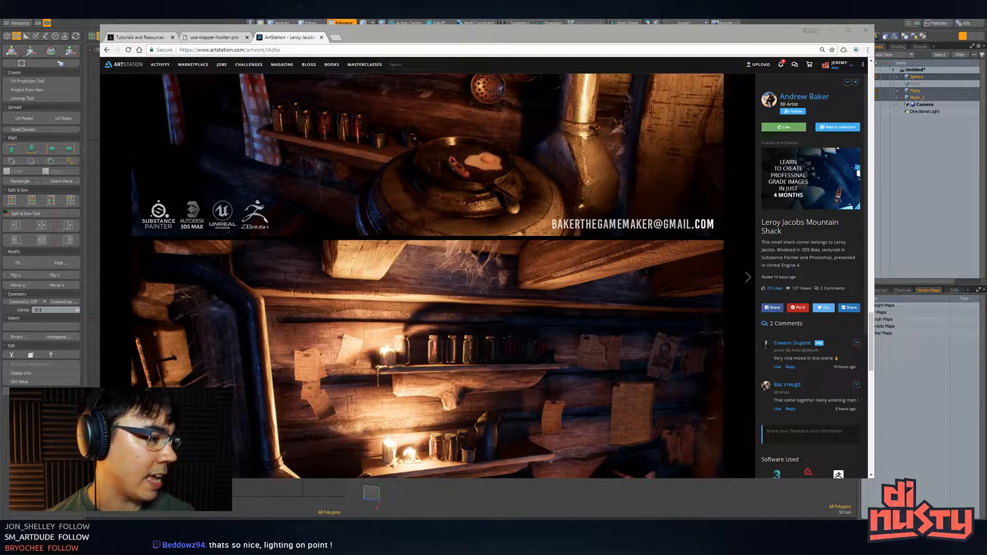
scroll(607, 259, "up", 6)
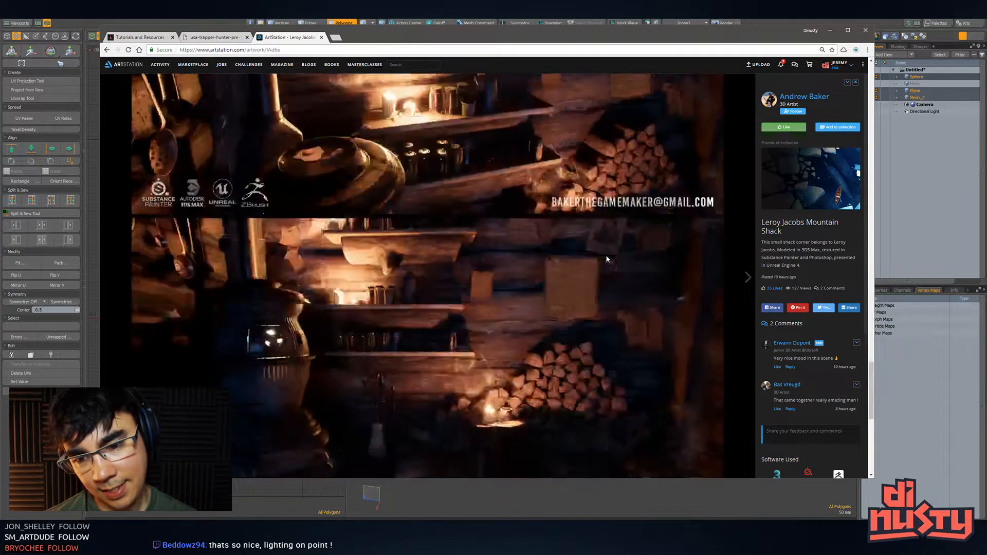
scroll(607, 260, "up", 5)
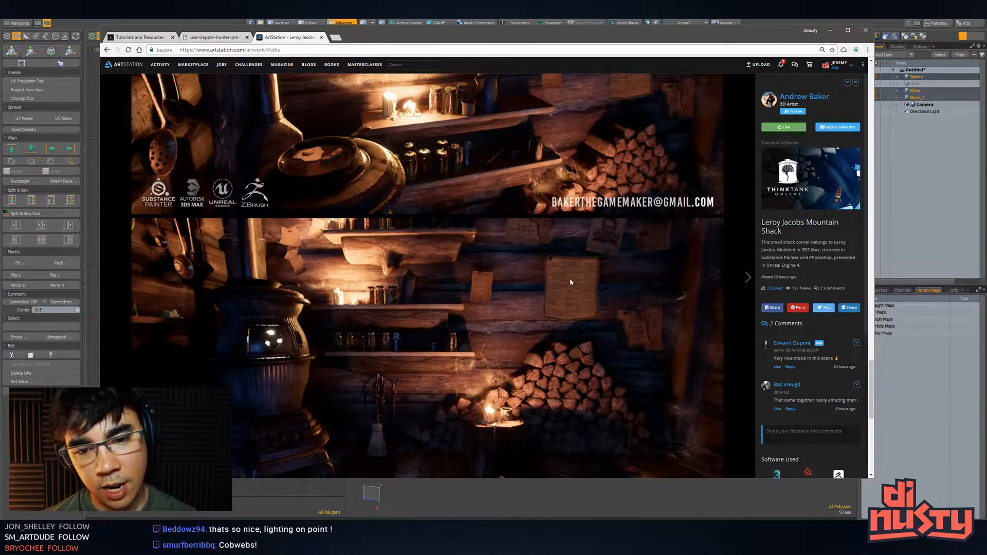
scroll(594, 285, "down", 2)
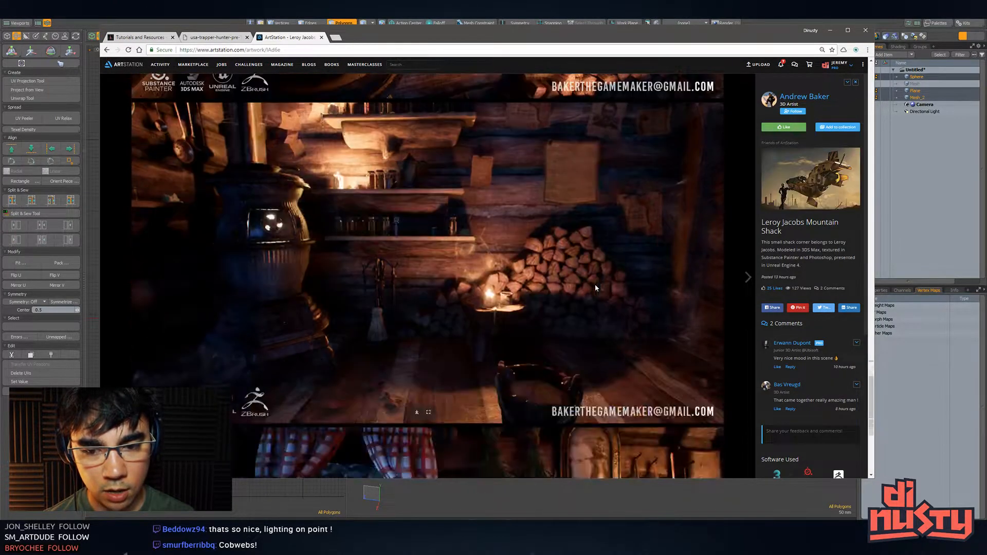
scroll(592, 282, "down", 3)
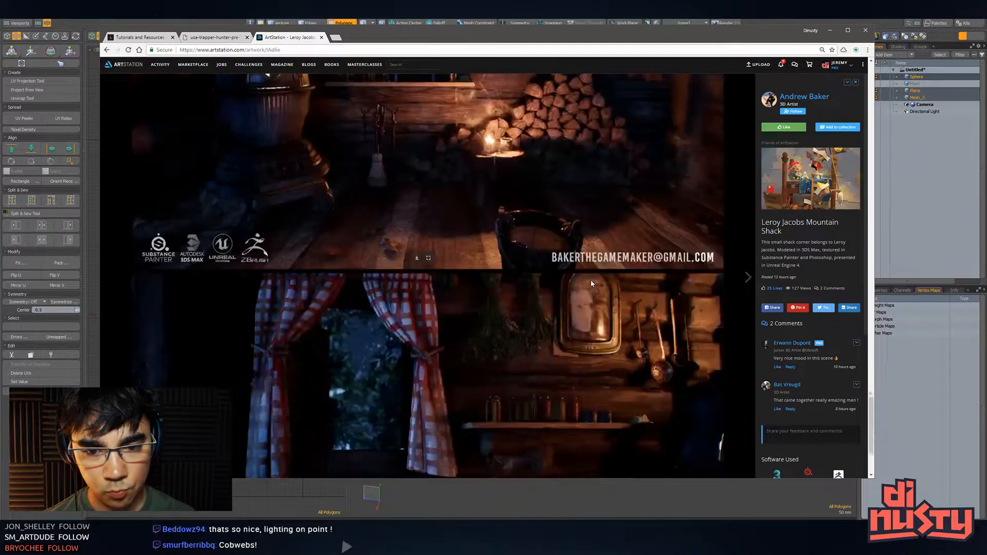
scroll(591, 283, "down", 2)
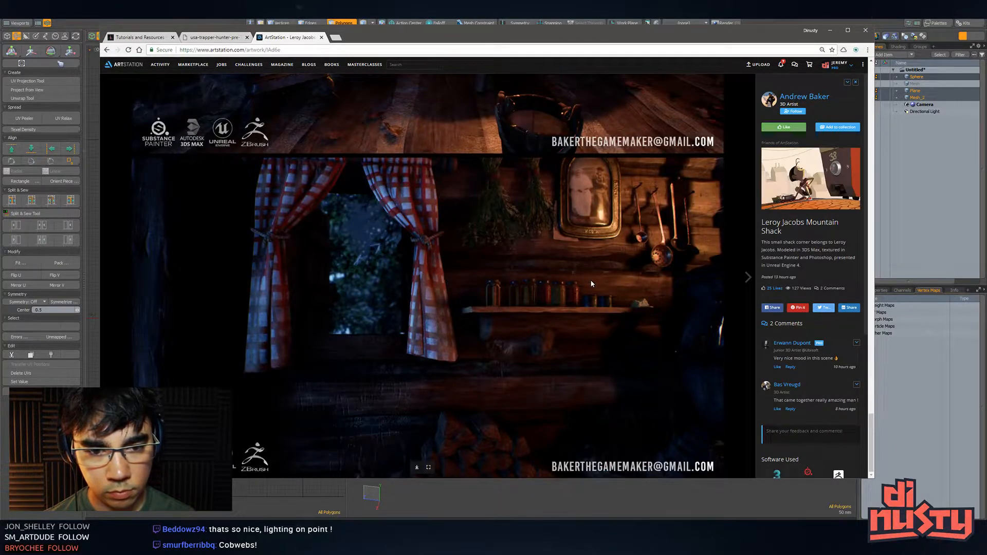
Compare the candlelit shelf render with the wide cabin corner views and the close-up of the frying pan on the stove.
scroll(591, 283, "up", 6)
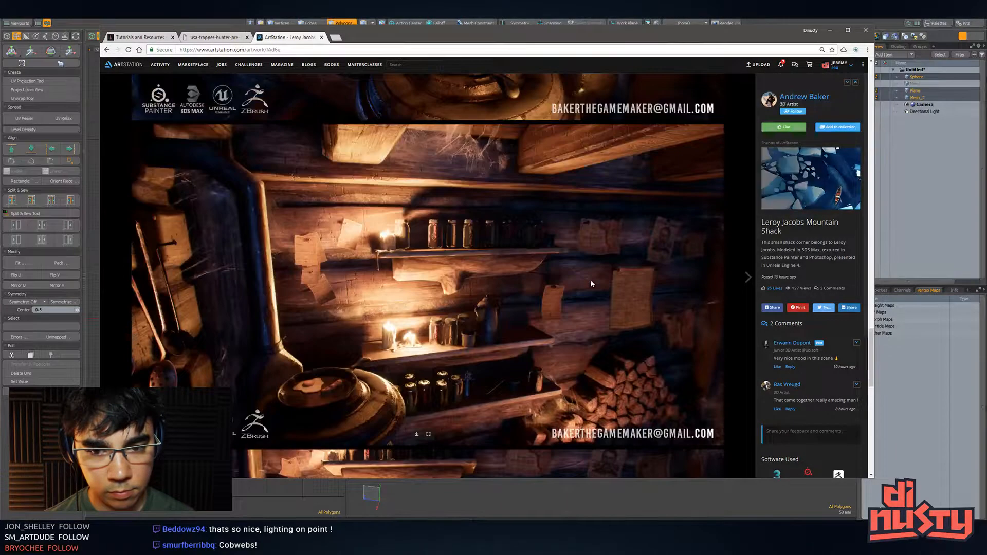
scroll(591, 283, "down", 3)
scroll(591, 284, "up", 7)
scroll(590, 282, "down", 2)
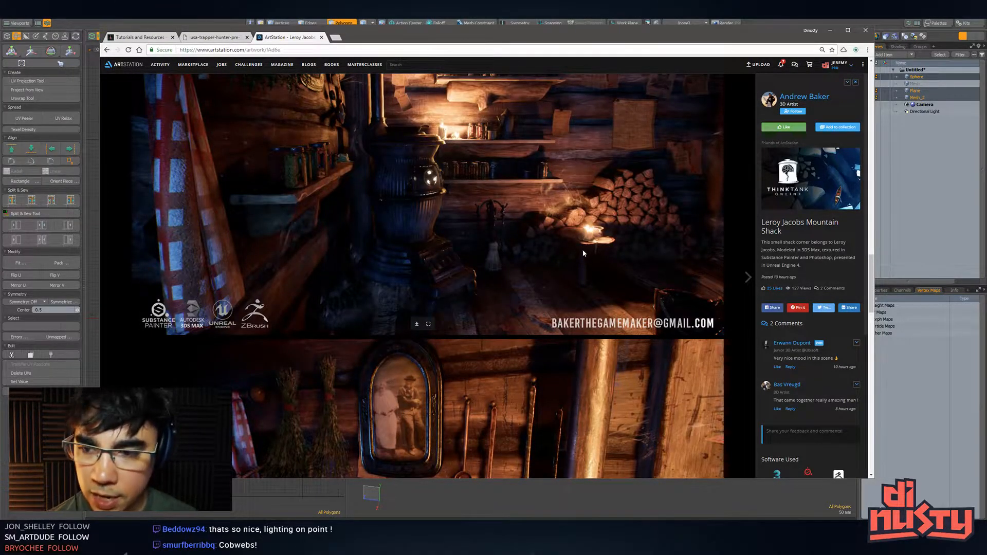
scroll(583, 252, "up", 3)
scroll(582, 249, "down", 1)
scroll(582, 250, "up", 5)
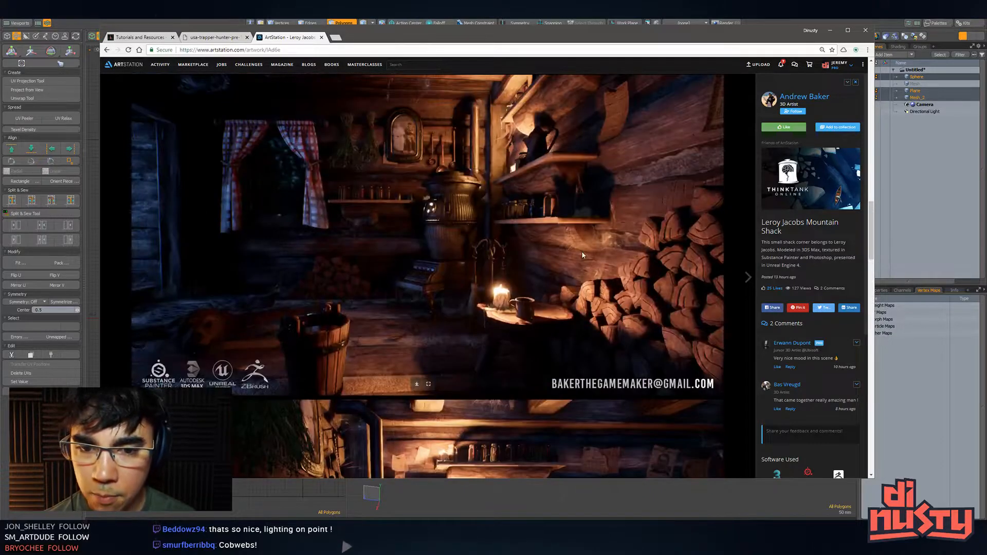
scroll(582, 255, "down", 8)
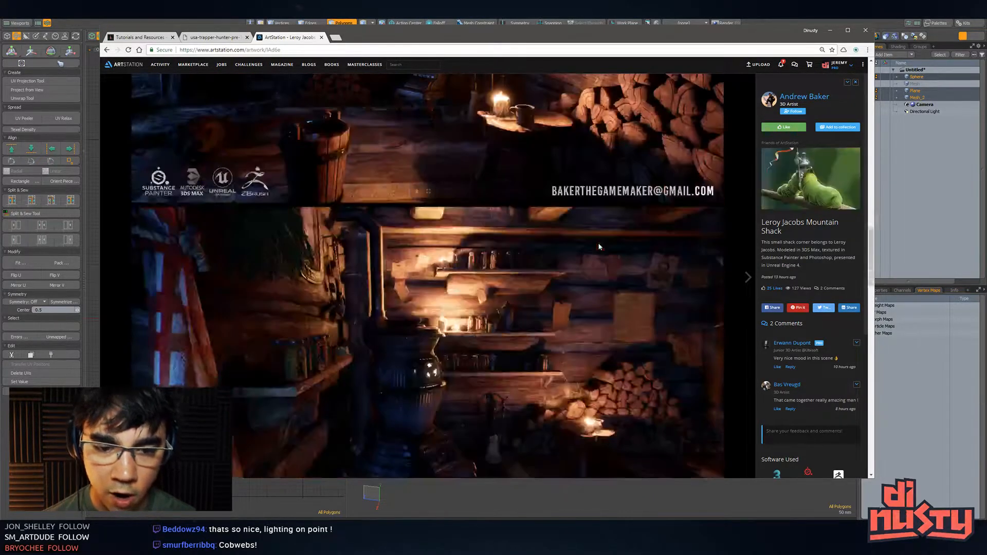
scroll(599, 247, "down", 2)
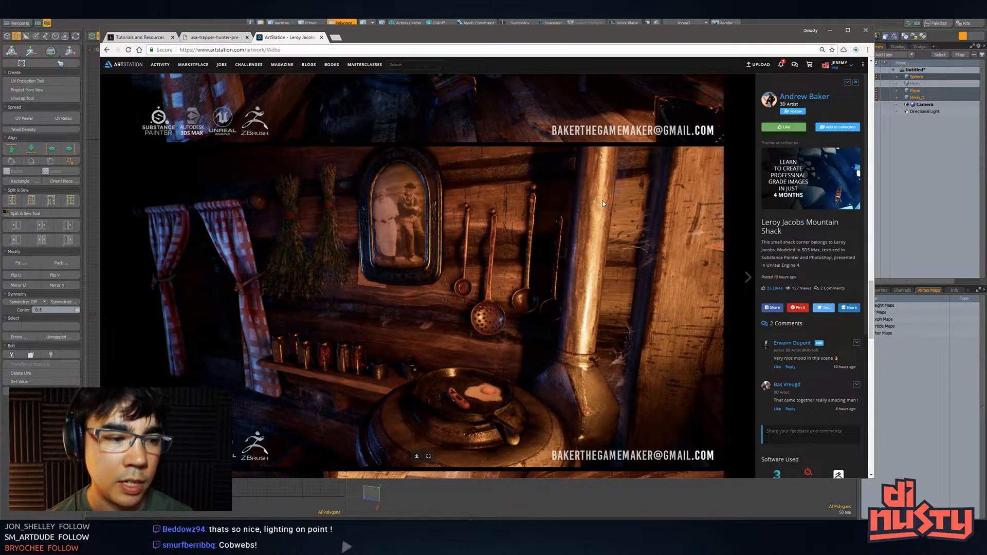
scroll(530, 200, "down", 10)
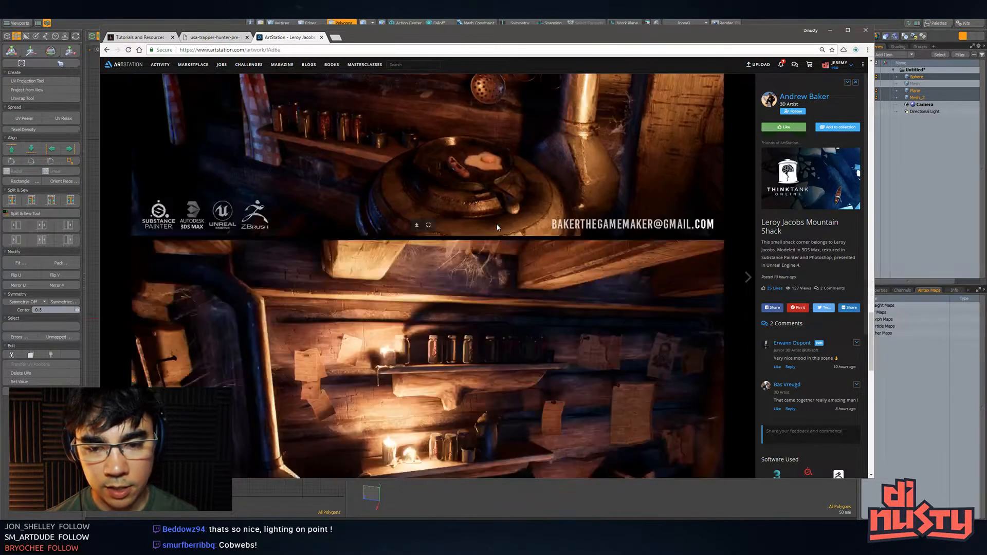
scroll(501, 224, "up", 8)
scroll(511, 226, "up", 1)
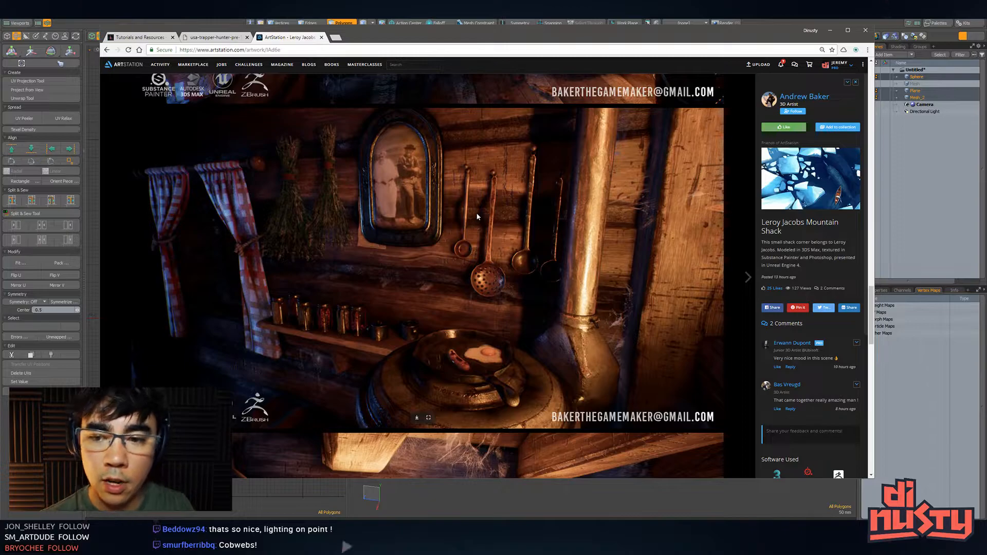
Copy the wide stove-and-woodpile render from the ArtStation page and paste it as a new layer in the Photoshop document.
scroll(473, 187, "down", 4)
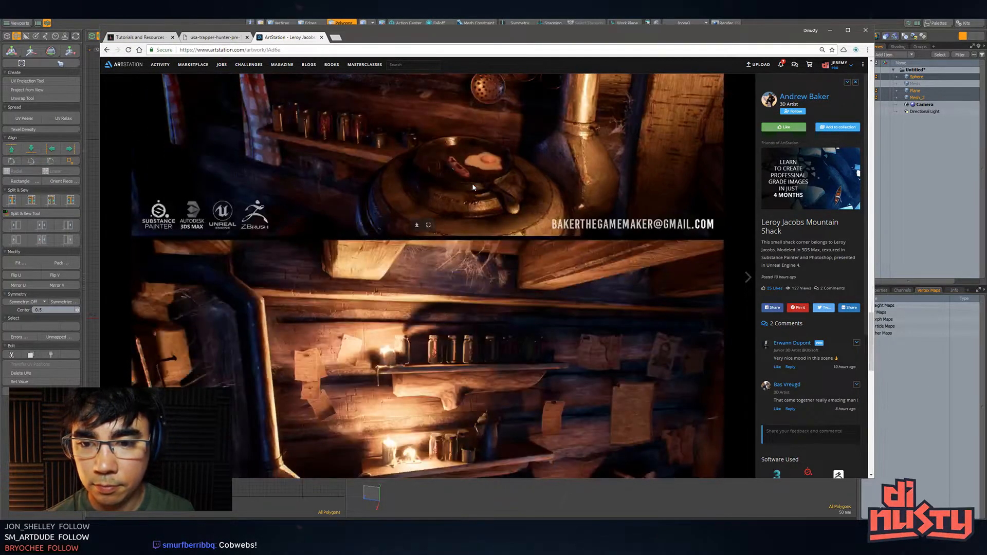
scroll(473, 187, "down", 5)
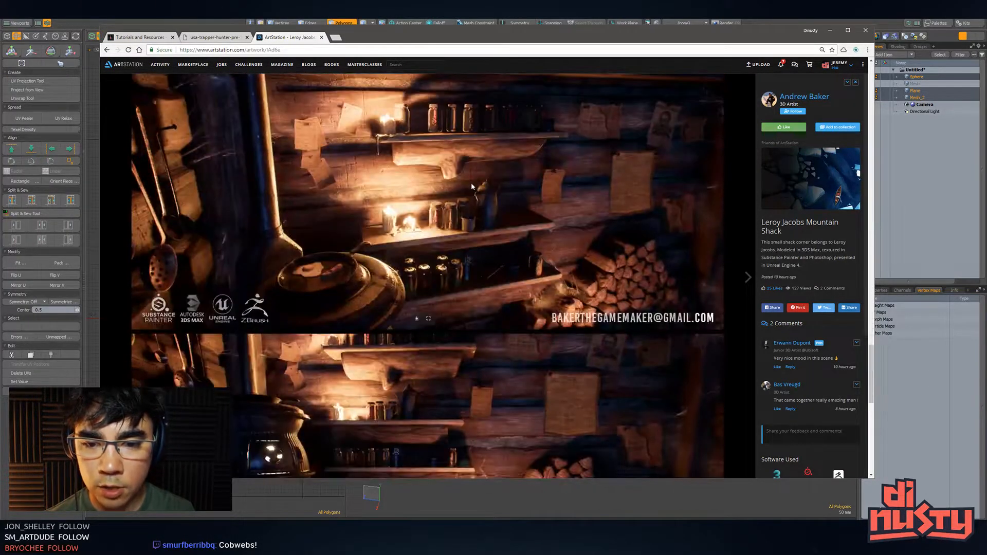
scroll(471, 183, "down", 4)
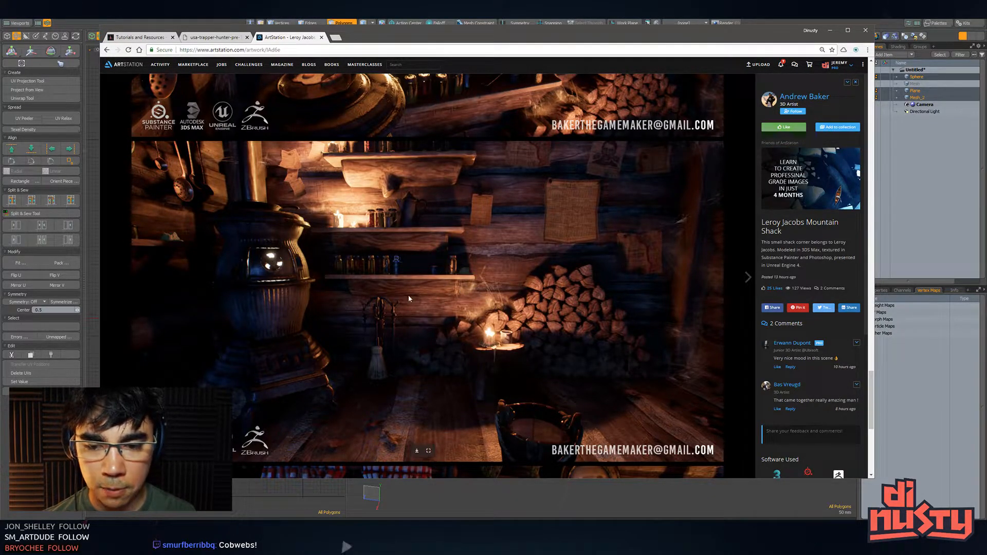
right_click(444, 295)
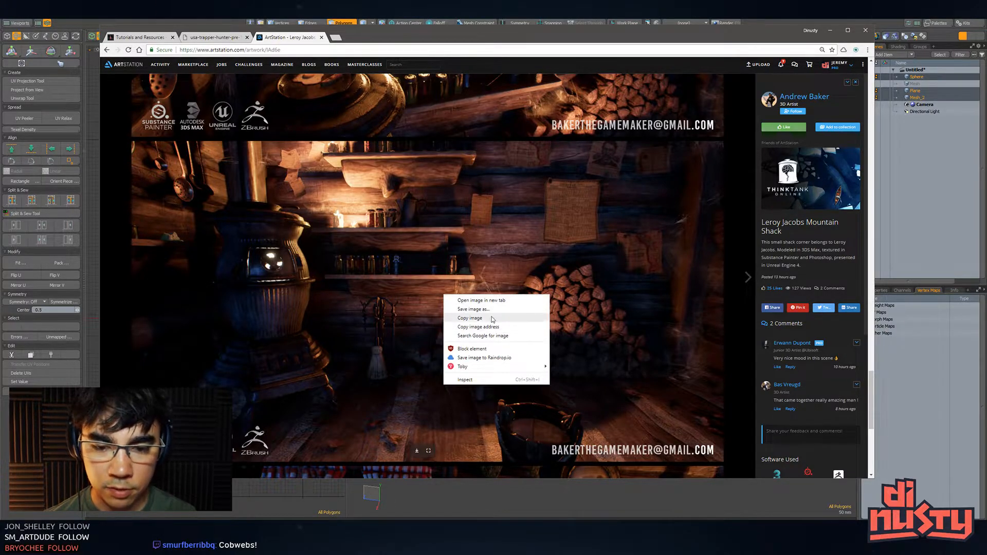
left_click(492, 318)
key("alt+Tab")
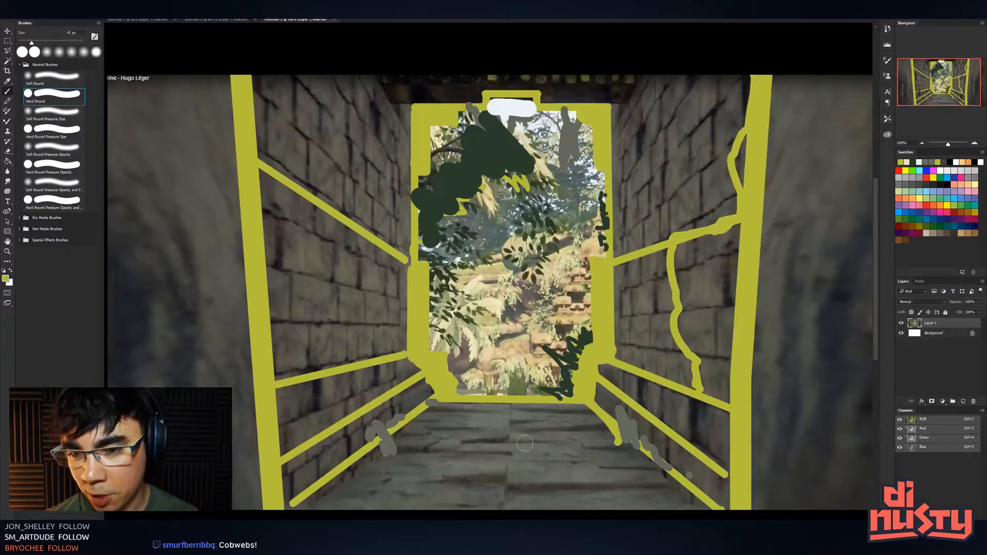
key("ctrl+v")
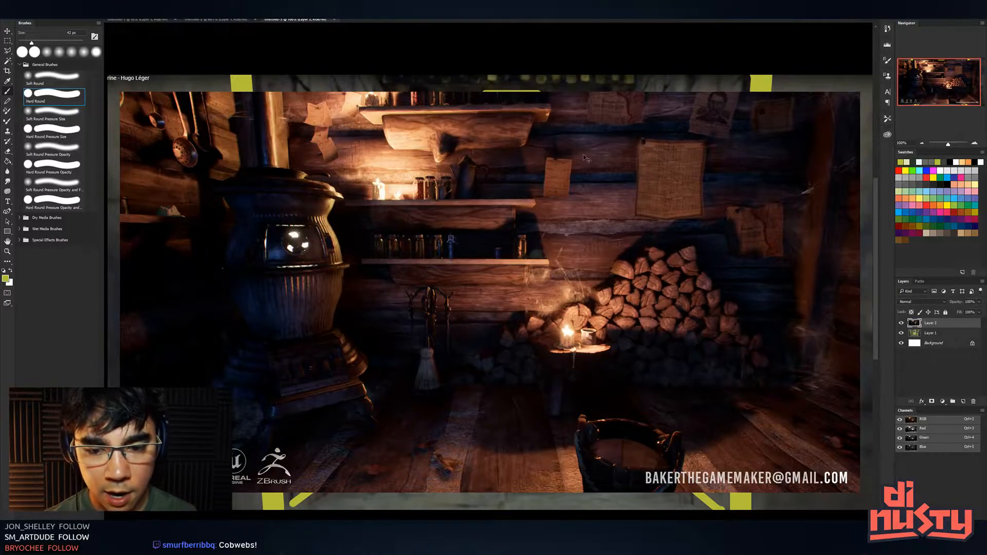
Add an empty layer above the pasted cabin render for painting notes over the shelves.
key("ctrl+plus")
key("ctrl+plus")
left_click_drag(679, 225, 688, 229)
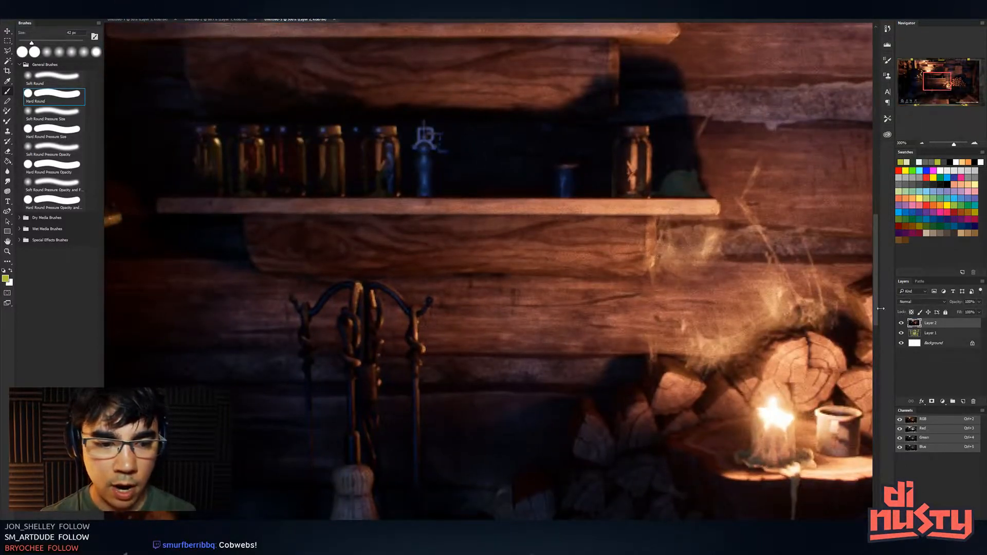
left_click(962, 401)
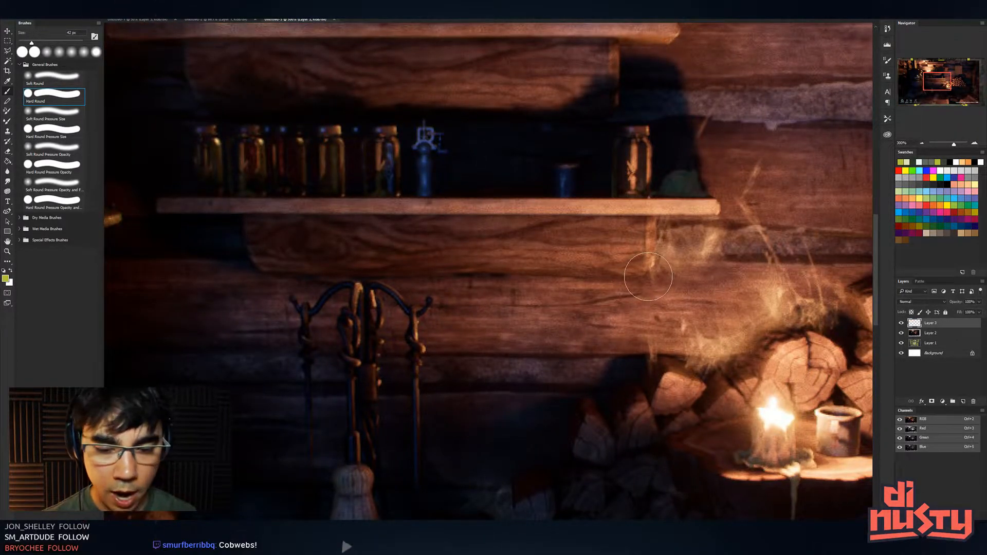
Outline the support board beneath the lower shelf and the shelf's underside with thin yellow-green brush lines.
left_click(665, 273)
key("ctrl+z")
left_click_drag(698, 265, 679, 273)
left_click_drag(657, 220, 638, 280)
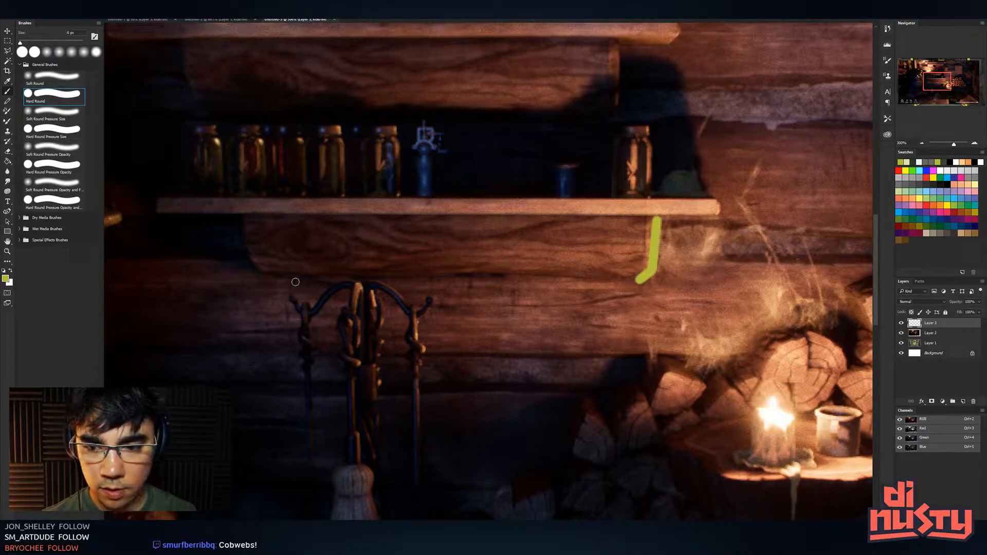
left_click(276, 281, "shift")
left_click(247, 269, "shift")
left_click(240, 230, "shift")
left_click(242, 216, "shift")
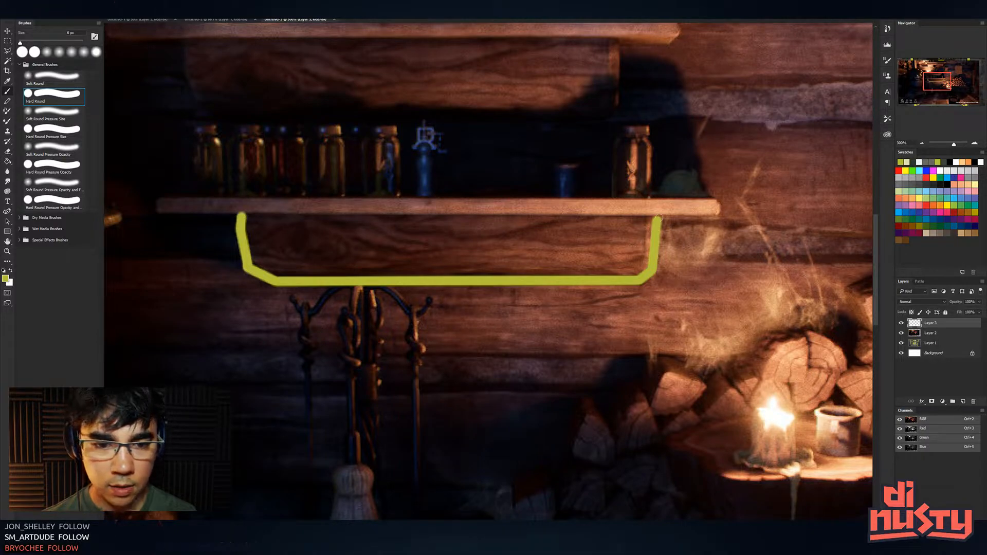
left_click_drag(658, 219, 721, 217)
left_click_drag(240, 216, 154, 216)
Erase the yellow-green outline around the lower shelf's support board.
left_click_drag(395, 256, 423, 238)
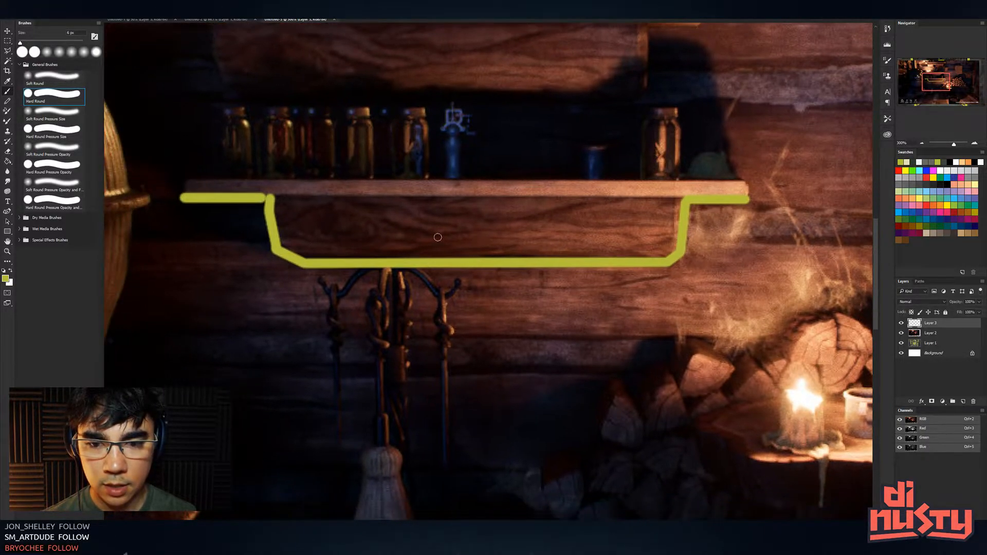
key("ctrl+z")
key("e")
left_click_drag(710, 247, 728, 217)
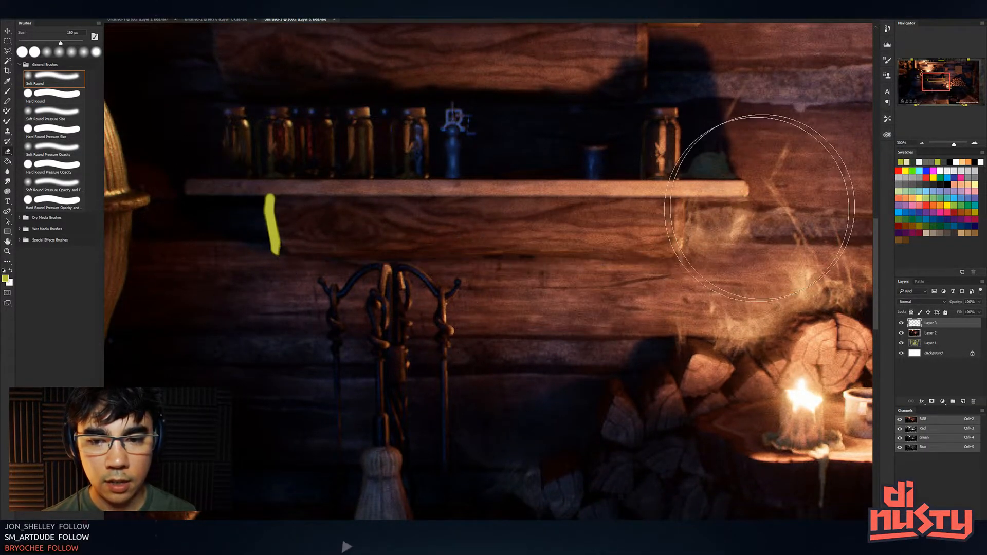
left_click(270, 201)
Try brush strokes around the left end of the lower shelf's support board and undo them.
key("b")
left_click_drag(289, 254, 176, 234)
key("ctrl+z")
mouse_move(269, 202)
left_mouse_down()
mouse_move(275, 245)
mouse_move(245, 205)
mouse_move(205, 193)
left_mouse_up()
key("ctrl+z")
Try 24 px yellow-green strokes along the upper shelf's edge and across its support board, undoing each one.
right_click(353, 224, "alt")
mouse_move(694, 69)
left_mouse_down()
mouse_move(674, 247)
mouse_move(683, 193)
left_mouse_up()
right_click(612, 181, "alt")
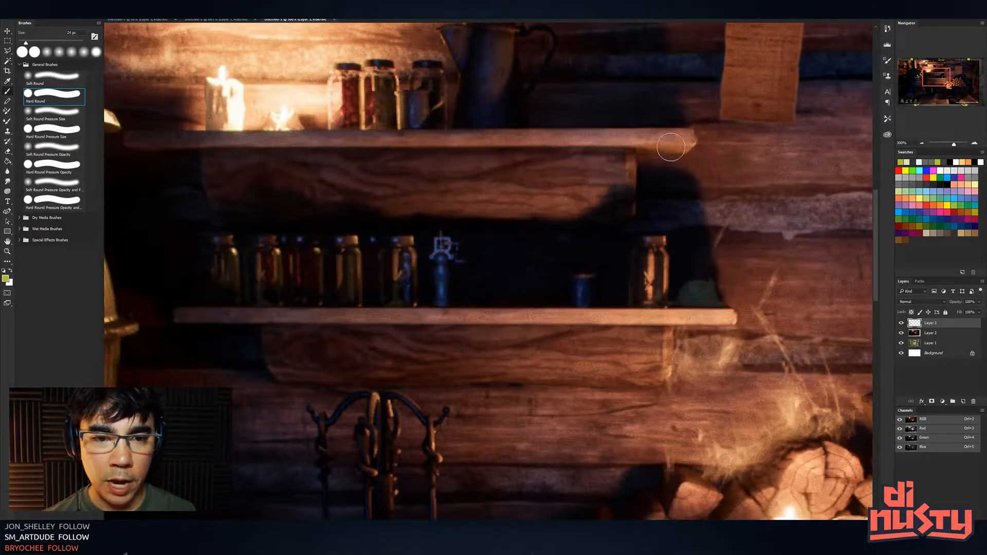
left_click(681, 142)
left_click(128, 146, "shift")
key("ctrl+z")
mouse_move(614, 159)
left_mouse_down()
mouse_move(618, 185)
mouse_move(558, 213)
mouse_move(409, 172)
left_mouse_up()
key("ctrl+z")
key("ctrl+z")
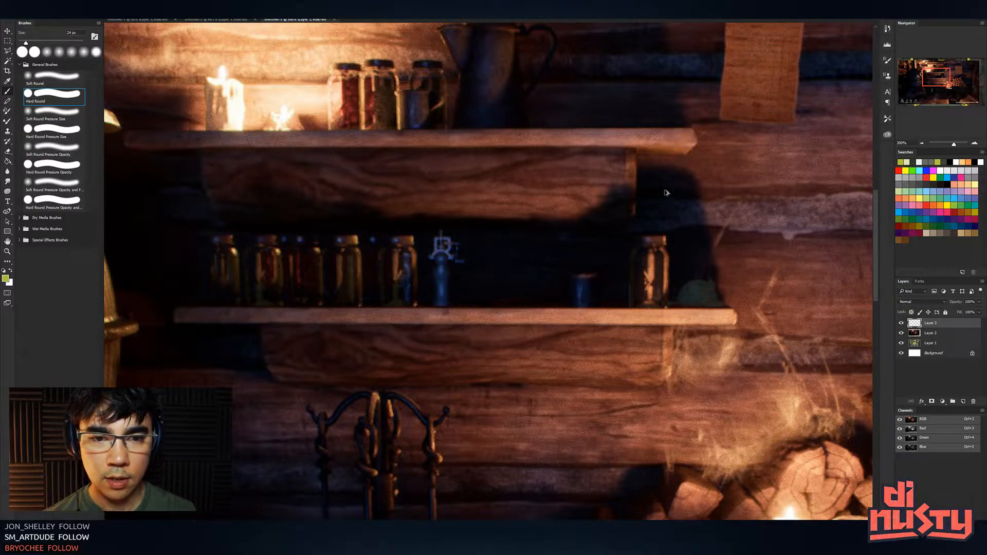
Try 15 px brush marks on the upper support board, its shadow and the lower shelf, undoing each one.
right_click(727, 172, "alt")
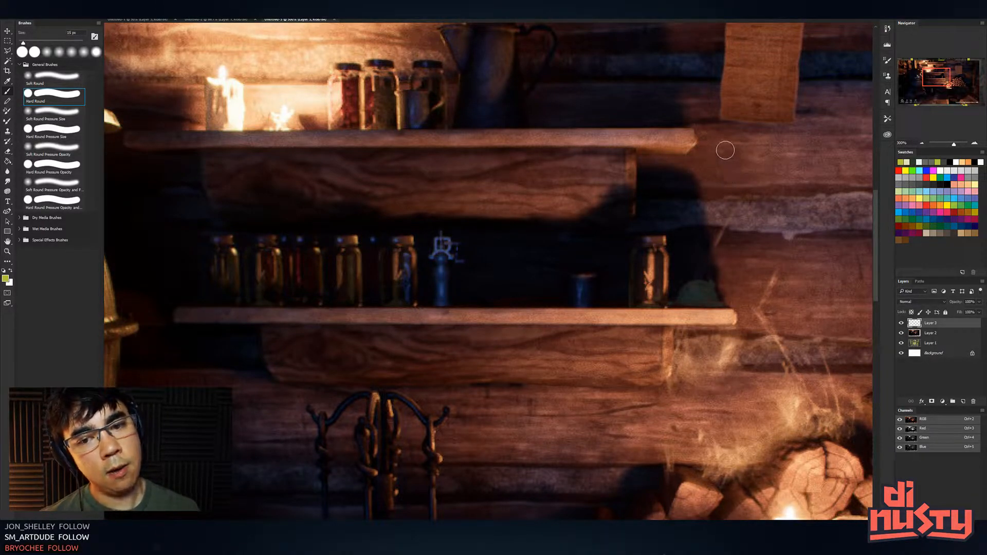
mouse_move(620, 173)
left_mouse_down()
mouse_move(627, 199)
mouse_move(426, 185)
left_mouse_up()
mouse_move(396, 178)
left_mouse_down()
mouse_move(251, 185)
mouse_move(320, 182)
left_mouse_up()
key("ctrl+z")
key("ctrl+z")
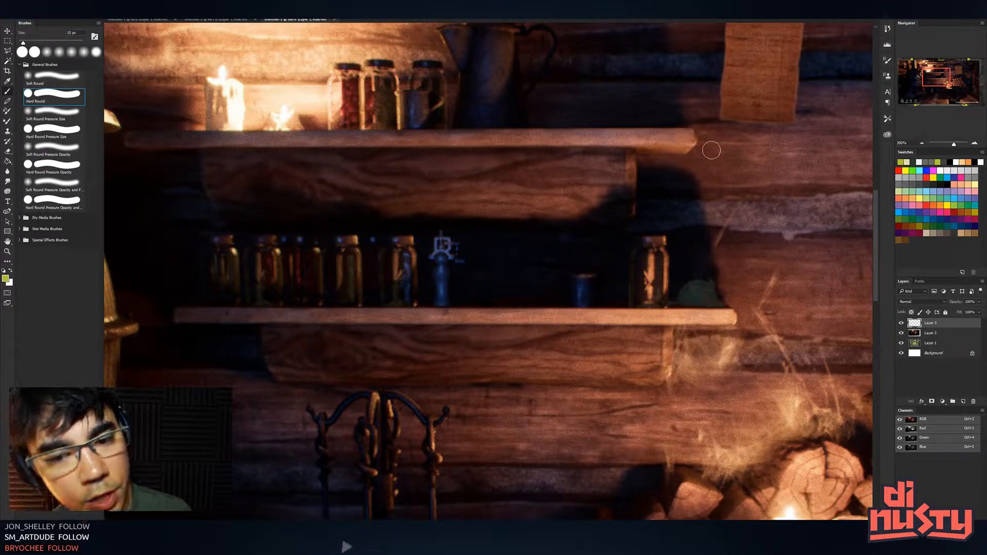
mouse_move(677, 208)
left_mouse_down()
mouse_move(680, 228)
mouse_move(708, 207)
left_mouse_up()
key("ctrl+z")
mouse_move(675, 305)
left_mouse_down()
mouse_move(678, 329)
mouse_move(301, 289)
left_mouse_up()
key("ctrl+z")
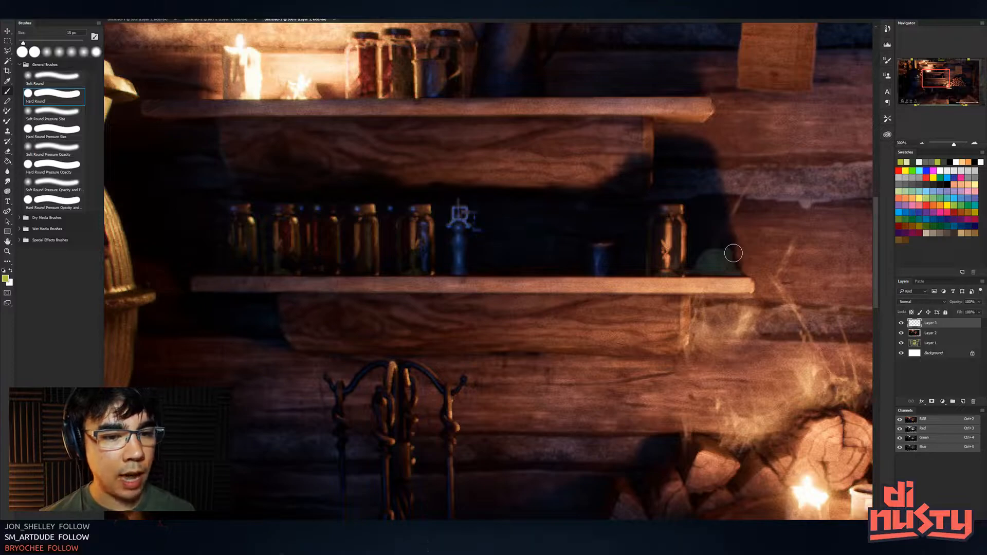
Paint a thick yellow-green bar beneath the lower shelf and sketch an irregular curved support board below it.
left_click_drag(291, 300, 691, 299)
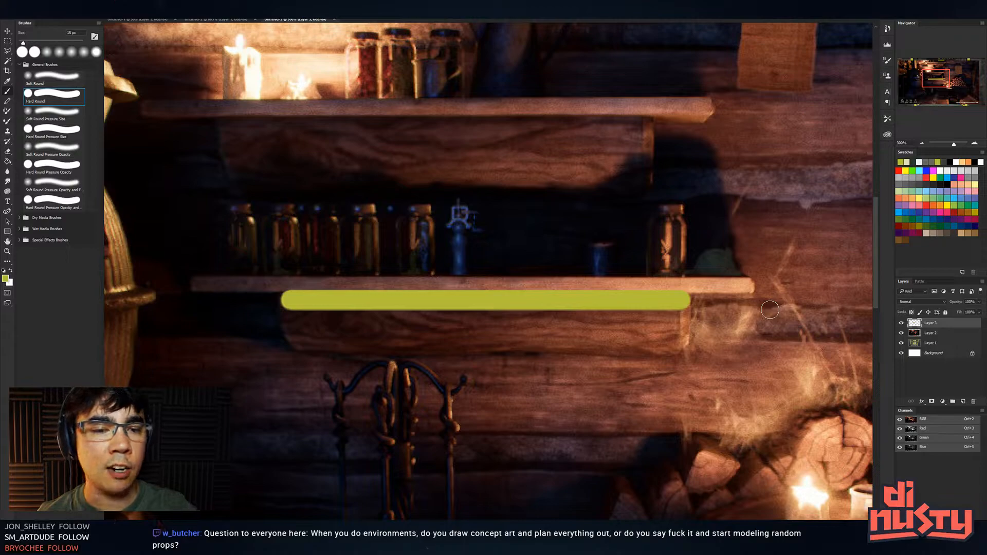
mouse_move(667, 303)
left_mouse_down()
mouse_move(679, 340)
mouse_move(303, 329)
left_mouse_up()
key("ctrl+z")
left_click_drag(675, 302, 303, 313)
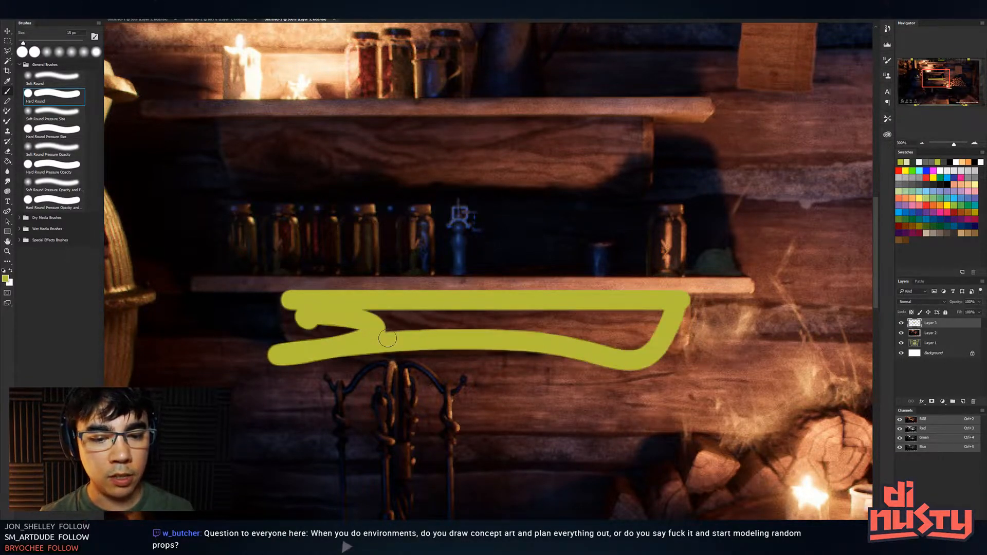
Remove the curved board sketch and try further brush marks around the shelves, undoing them all.
left_click_drag(692, 390, 518, 269)
key("ctrl+z")
mouse_move(831, 151)
left_mouse_down()
mouse_move(768, 158)
mouse_move(864, 267)
left_mouse_up()
key("ctrl+z")
left_click_drag(432, 219, 335, 221)
key("ctrl+z")
mouse_move(797, 170)
left_mouse_down()
mouse_move(866, 224)
mouse_move(802, 268)
left_mouse_up()
key("ctrl+z")
key("ctrl+z")
left_click_drag(426, 199, 132, 232)
key("ctrl+z")
left_click_drag(473, 198, 692, 241)
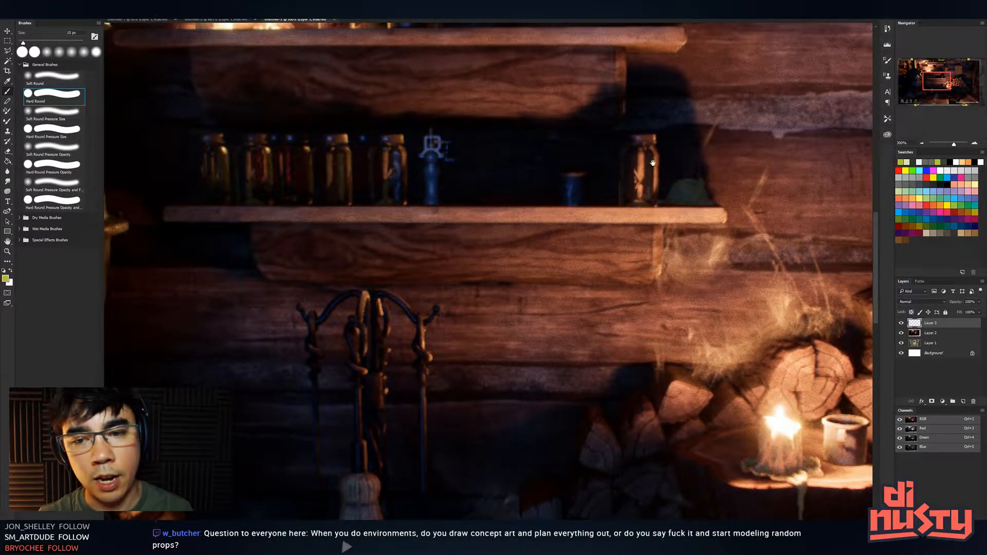
Try a straight brush line along the lower support board's bottom edge and undo it.
left_click_drag(662, 165, 689, 228)
left_click_drag(742, 278, 245, 277)
left_click_drag(578, 236, 627, 268)
key("ctrl+z")
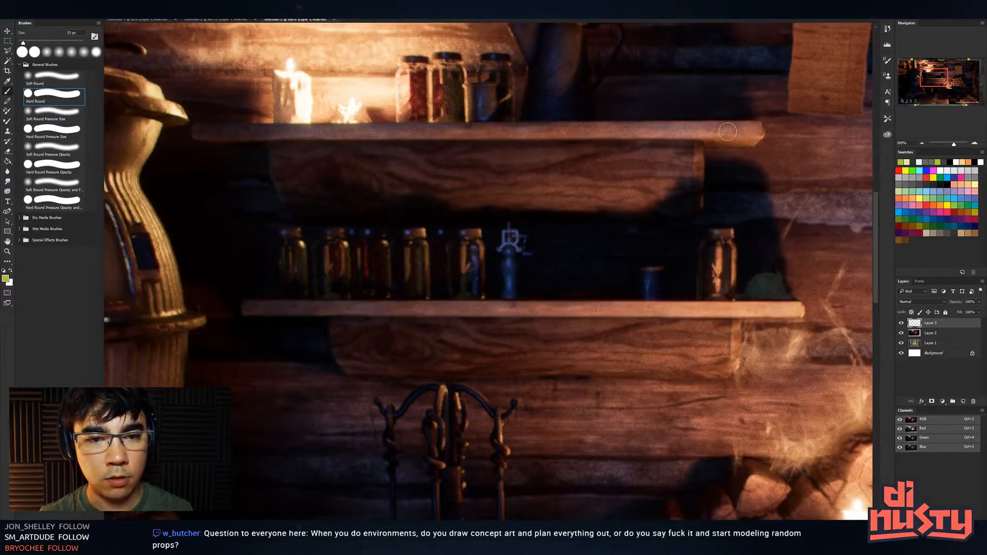
key("ctrl+z")
left_click_drag(738, 143, 698, 159)
Switch to a soft black brush and select the band above the upper shelf's underside as a shadow mask, dismissing the Creative Cloud sign-in.
left_click(737, 177, "alt")
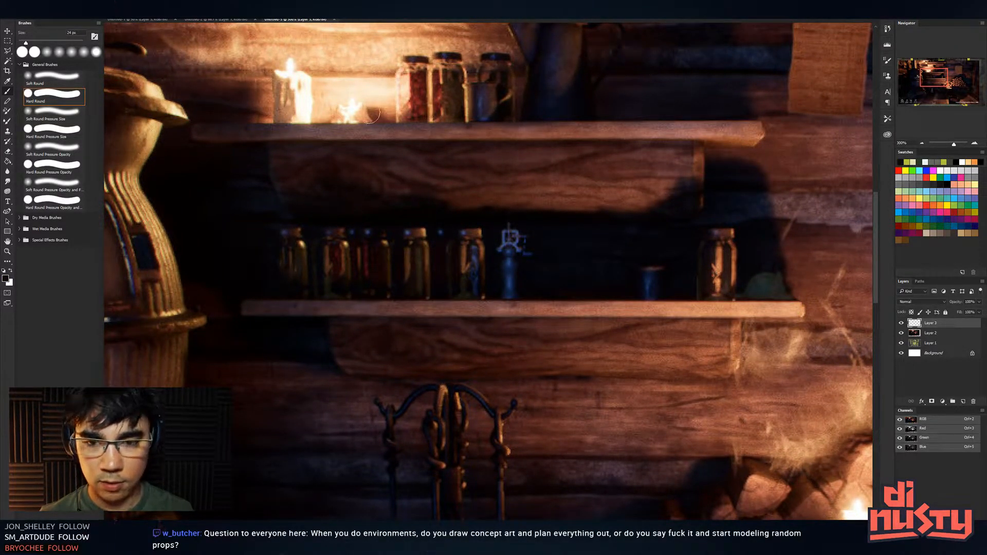
mouse_move(221, 86)
left_mouse_down()
mouse_move(751, 128)
mouse_move(732, 140)
mouse_move(759, 155)
left_mouse_up()
left_click_drag(601, 93, 633, 115)
key("ctrl+z")
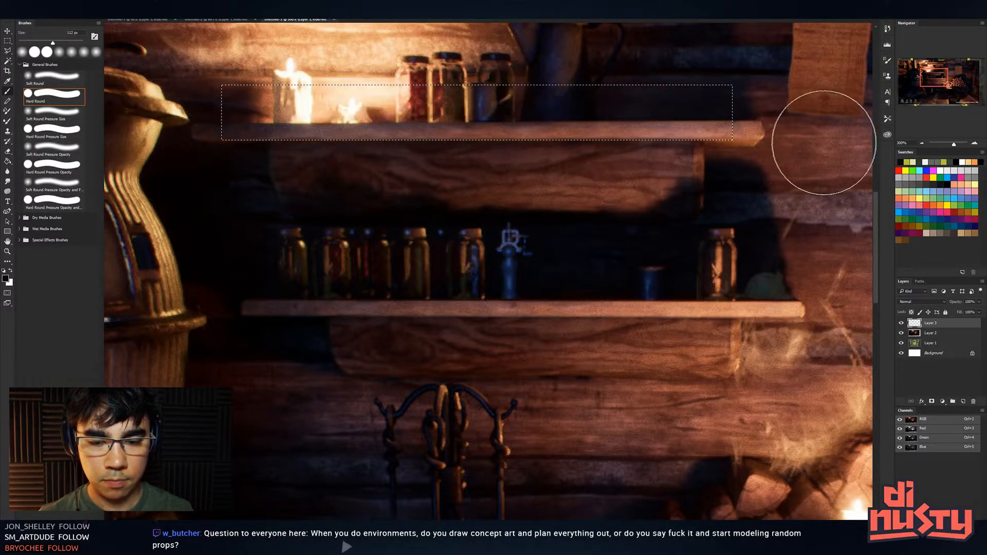
key("ctrl+z")
key("ctrl+z")
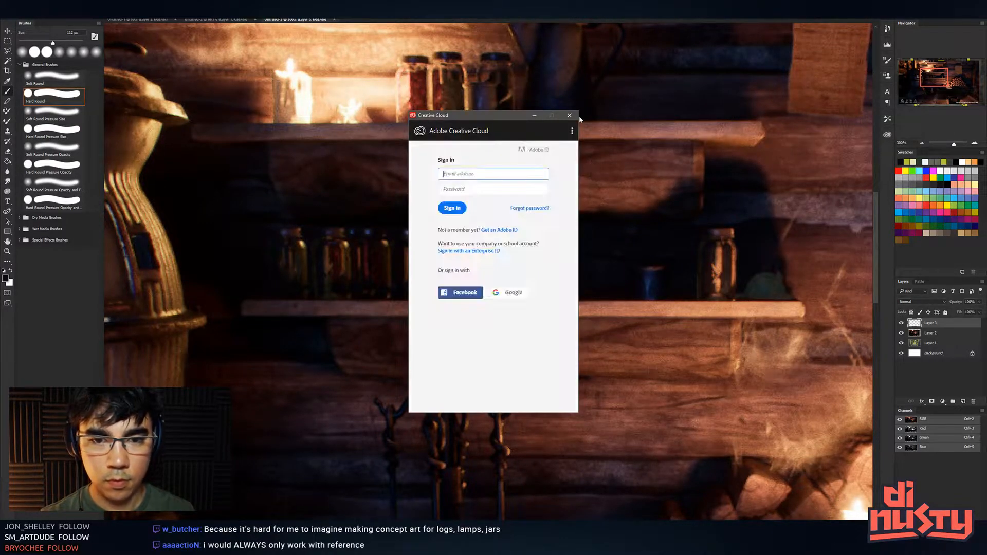
left_click(572, 114)
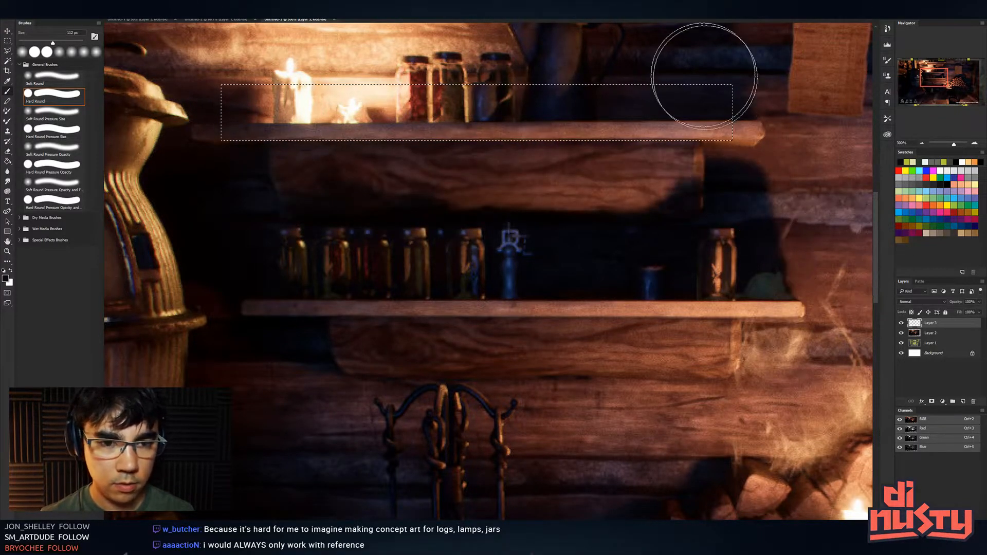
Extend the mask selection beyond both ends of the upper shelf and test a black shadow stroke, undoing it.
left_click_drag(773, 123, 743, 119)
key("m")
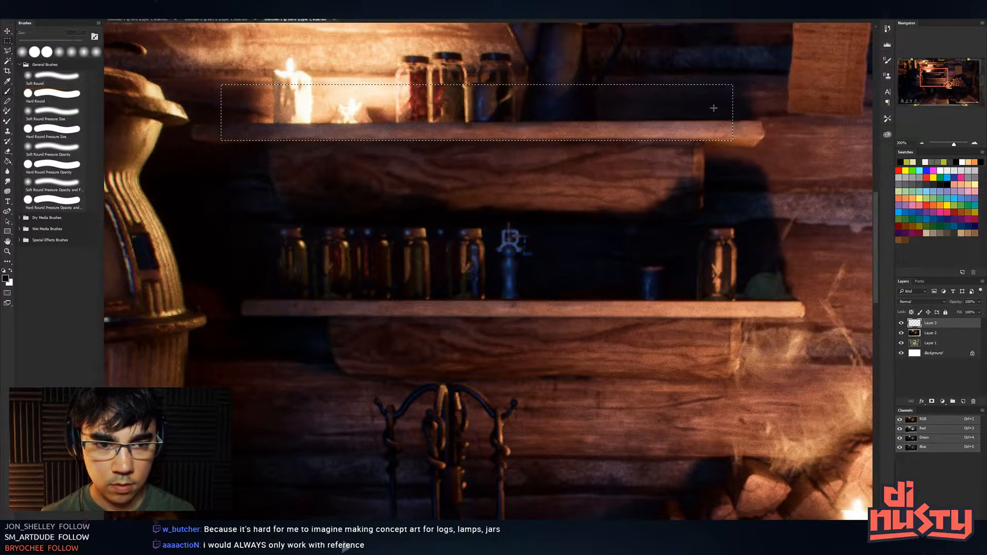
left_click_drag(704, 69, 820, 271)
mouse_move(194, 52)
left_mouse_down()
mouse_move(268, 210)
mouse_move(269, 290)
left_mouse_up()
key("b")
left_click_drag(281, 107, 750, 104)
key("ctrl+z")
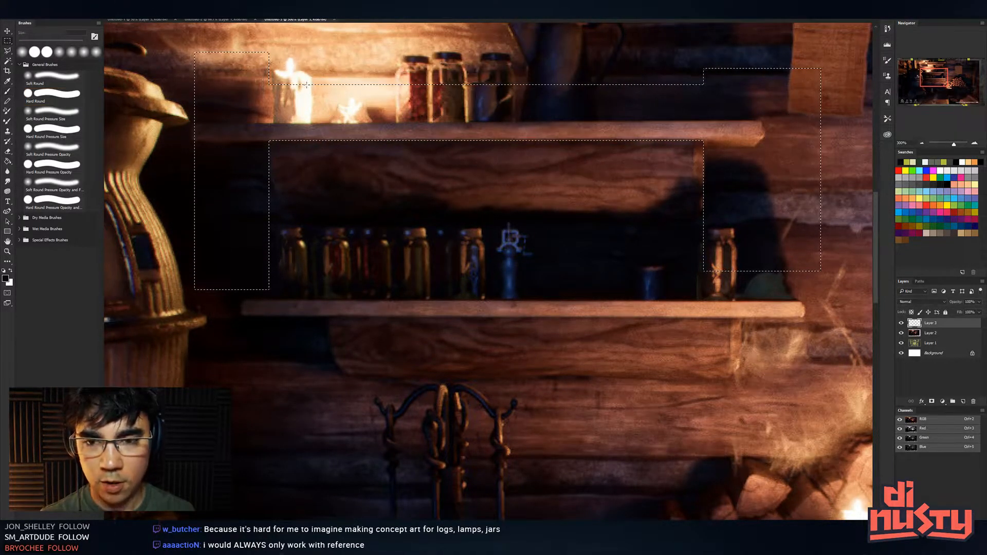
Enlarge the mask selection to cover the wall above the upper shelf, part of the stove and the right-hand wall.
key("ctrl+minus")
left_click_drag(307, 88, 324, 115)
left_click_drag(253, 64, 759, 200)
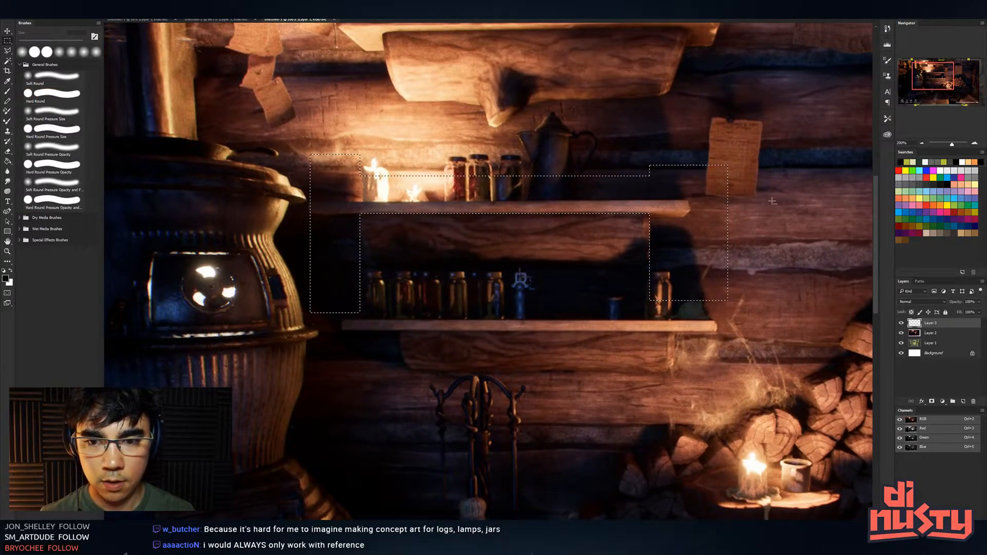
left_click_drag(218, 98, 326, 360)
left_click_drag(679, 141, 874, 448)
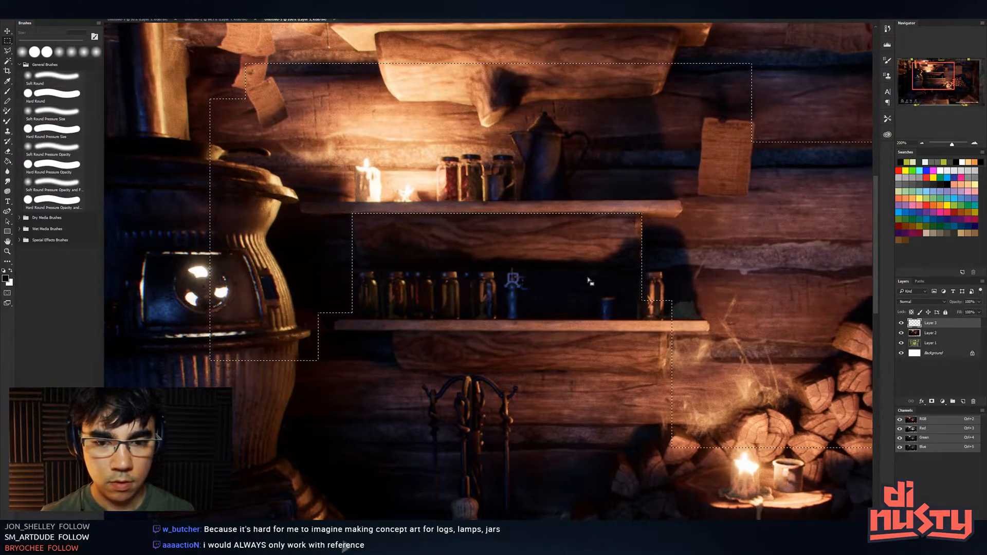
Paint a soft black shadow beneath the upper shelf and clear the selection.
key("b")
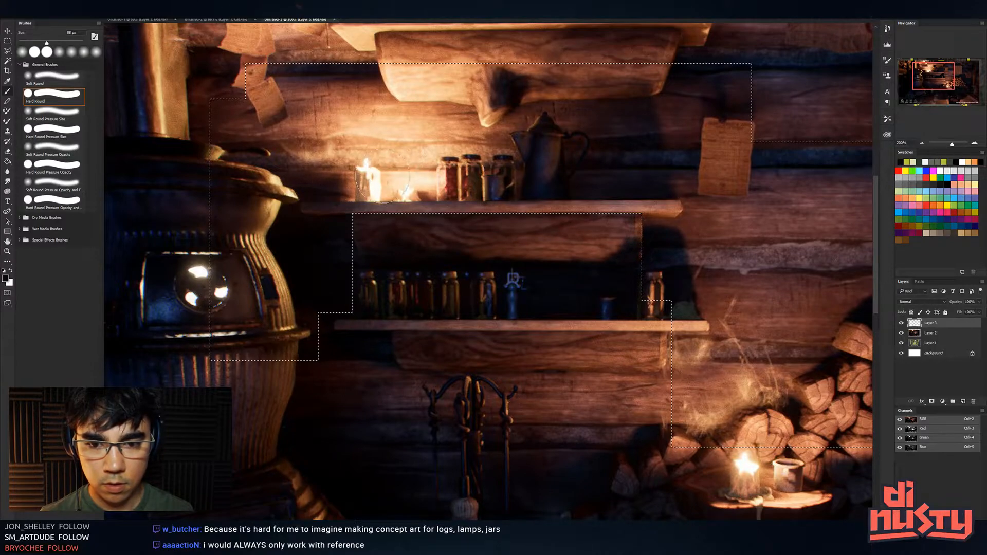
left_click_drag(435, 157, 452, 157)
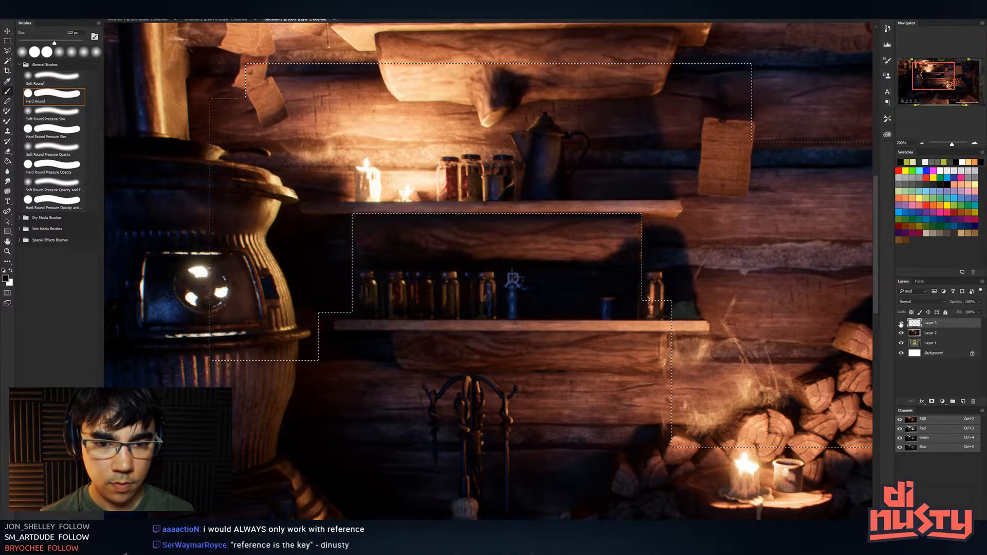
key("ctrl+d")
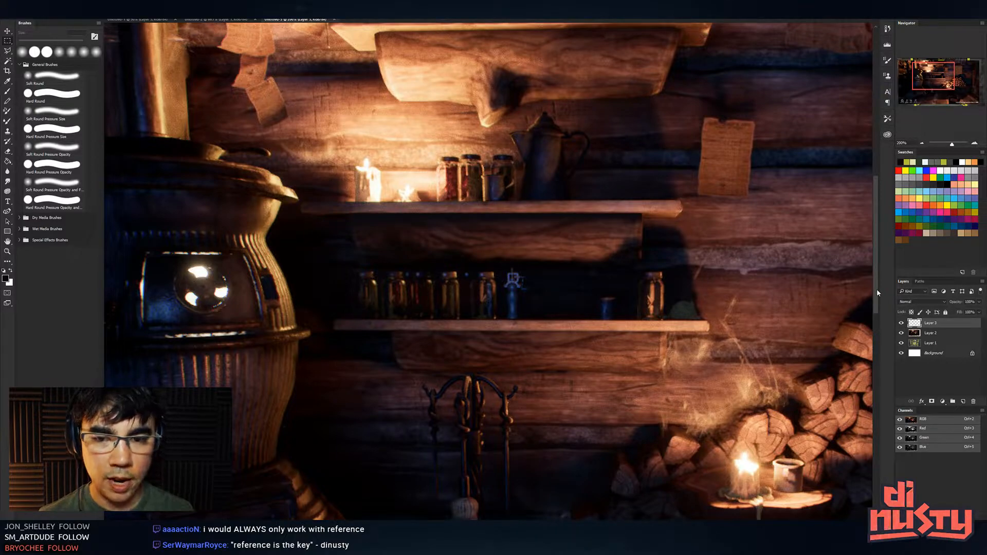
Select the area beneath the lower shelf, trimmed to its support board, and shade it with a soft black brush.
left_click_drag(691, 294, 684, 225)
left_click_drag(374, 262, 662, 344)
mouse_move(323, 230)
left_mouse_down()
mouse_move(380, 309)
mouse_move(386, 391)
left_mouse_up()
key("b")
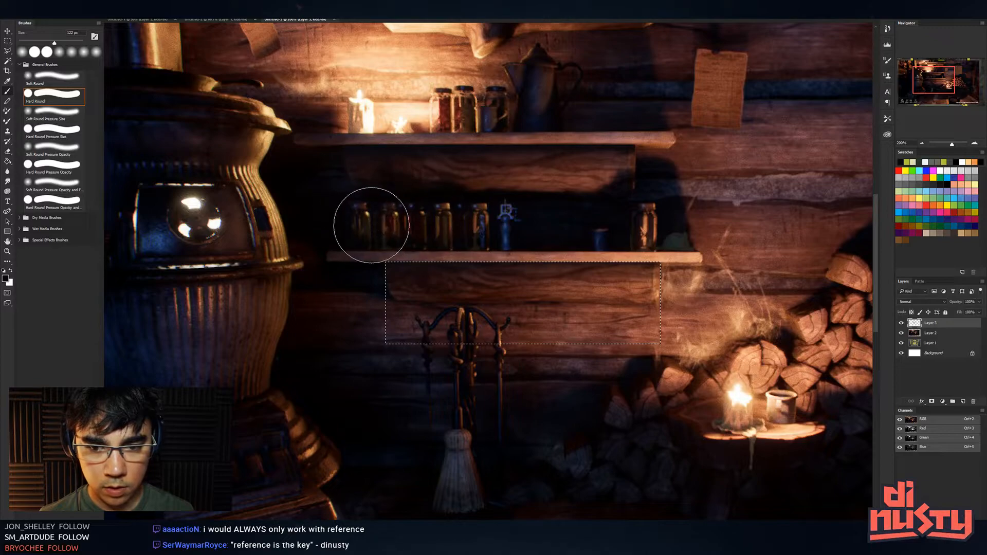
left_click_drag(568, 227, 547, 226)
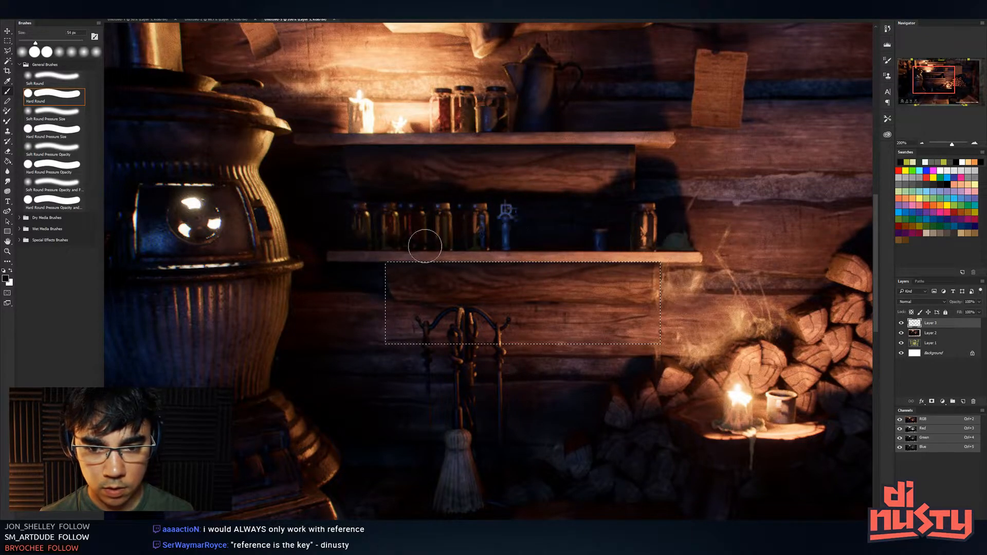
left_click_drag(710, 290, 762, 261)
Select the wall strip beneath the lower shelf's support board, paint a soft black shadow there on a new layer, and clear the selection.
key("m")
left_click_drag(367, 326, 725, 286)
key("ctrl+plus")
left_click_drag(585, 304, 518, 266)
key("b")
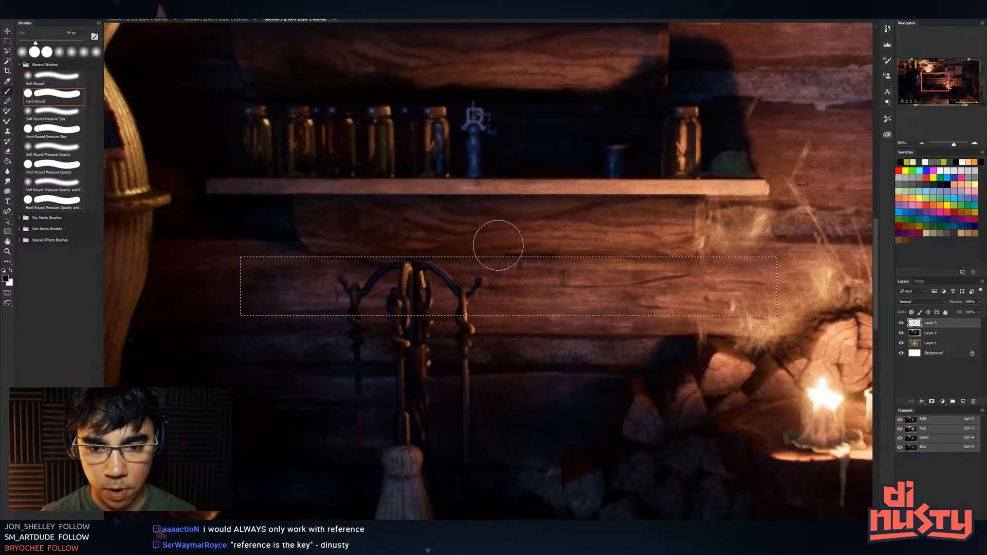
left_click(964, 403)
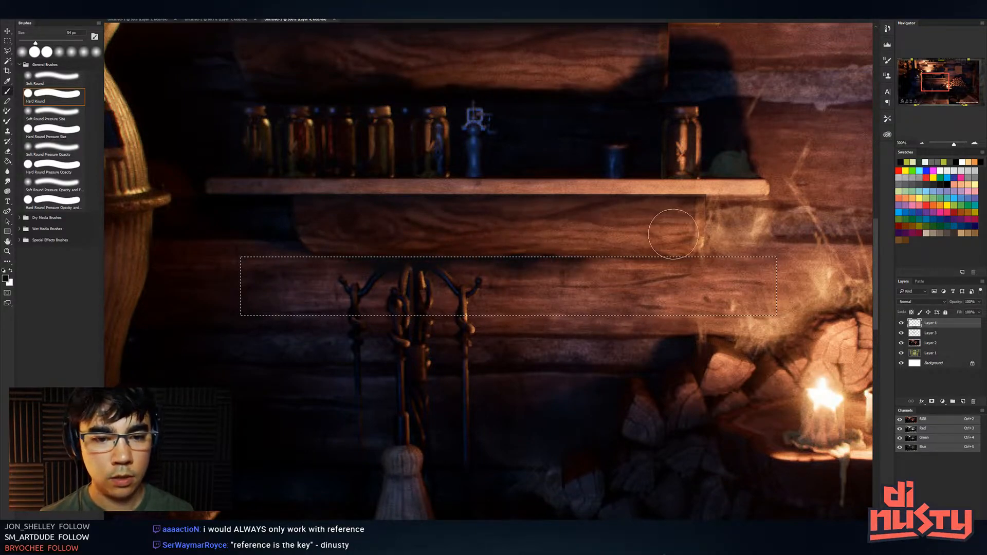
key("ctrl+d")
Try smudging the shadow beneath the support board down over the wall planks with a small soft tip.
key("h")
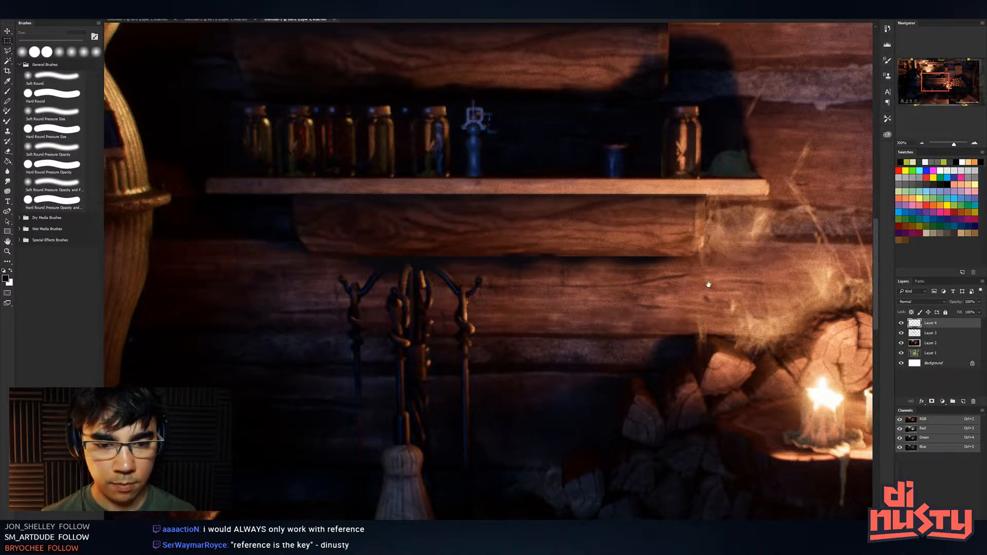
left_click_drag(708, 286, 709, 280)
key("b")
key("bracketright")
key("bracketright")
left_click_drag(436, 279, 375, 286)
left_click_drag(487, 267, 487, 309)
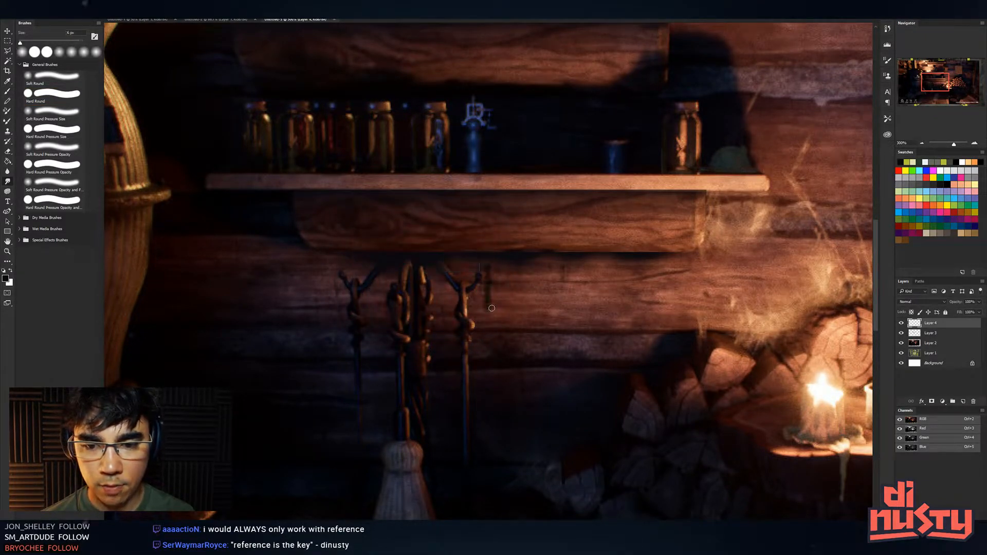
left_click_drag(519, 261, 524, 262)
Switch the Smudge tool to a textured Dry Media brush tip, test it on the shadow, and undo the test smudges.
right_click(525, 272)
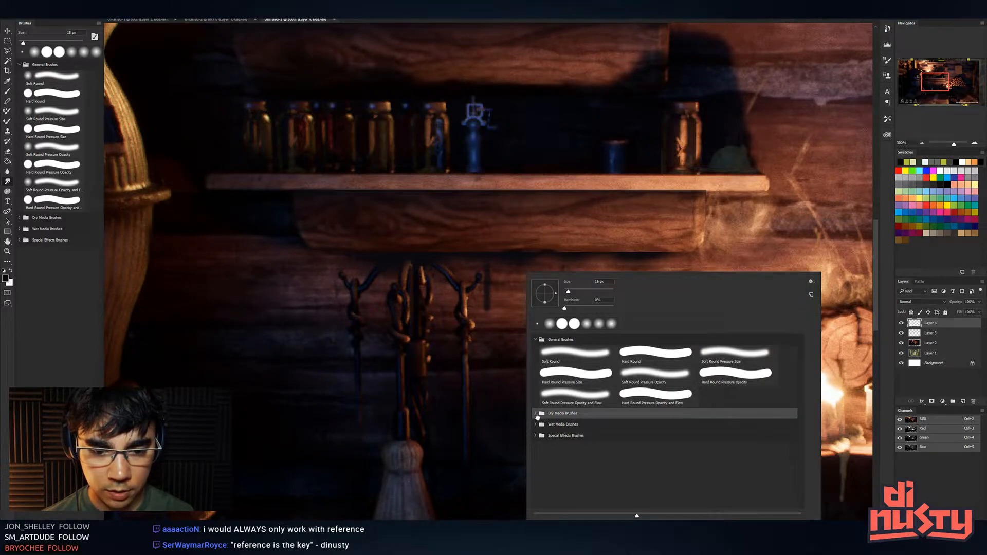
left_click(536, 414)
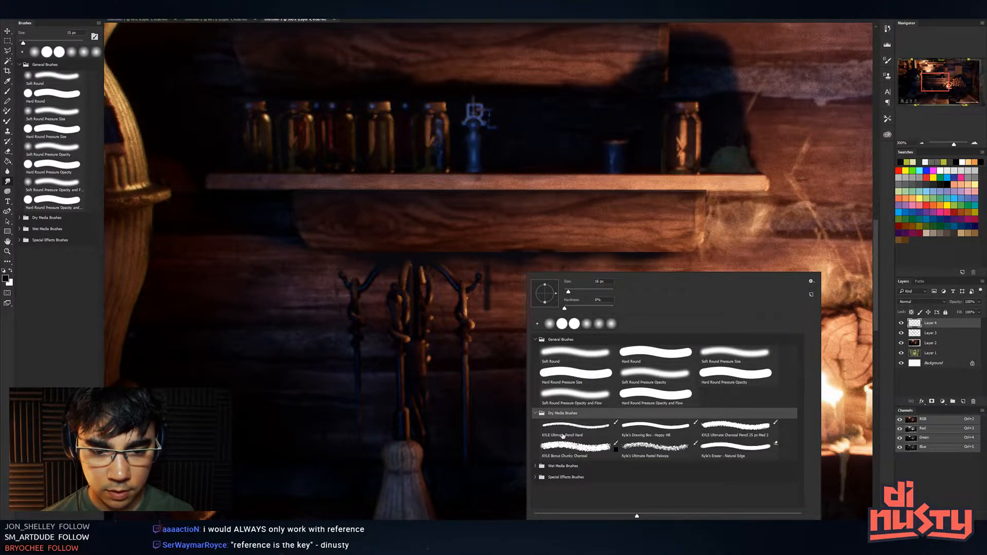
double_click(567, 441)
left_click_drag(556, 267, 562, 279)
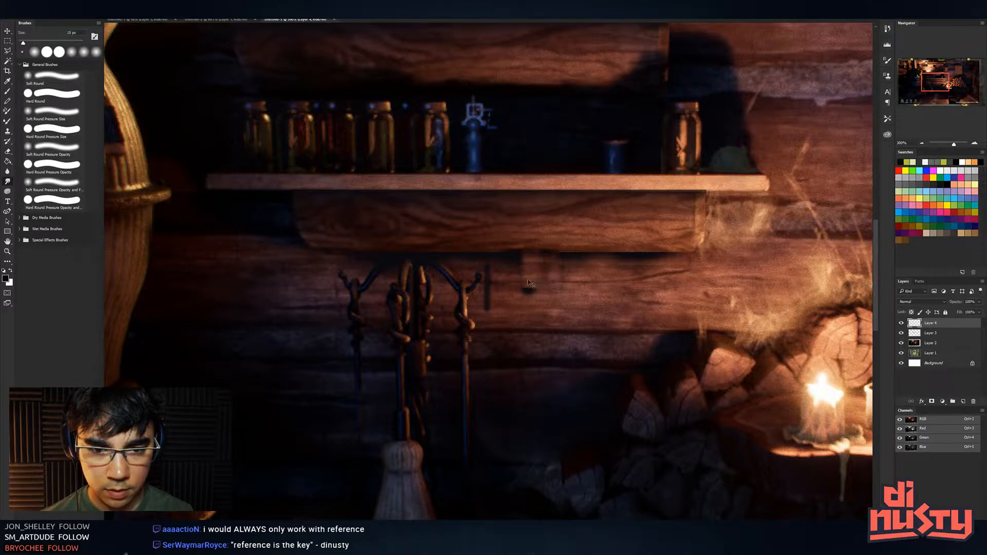
key("ctrl+z")
key("ctrl+z")
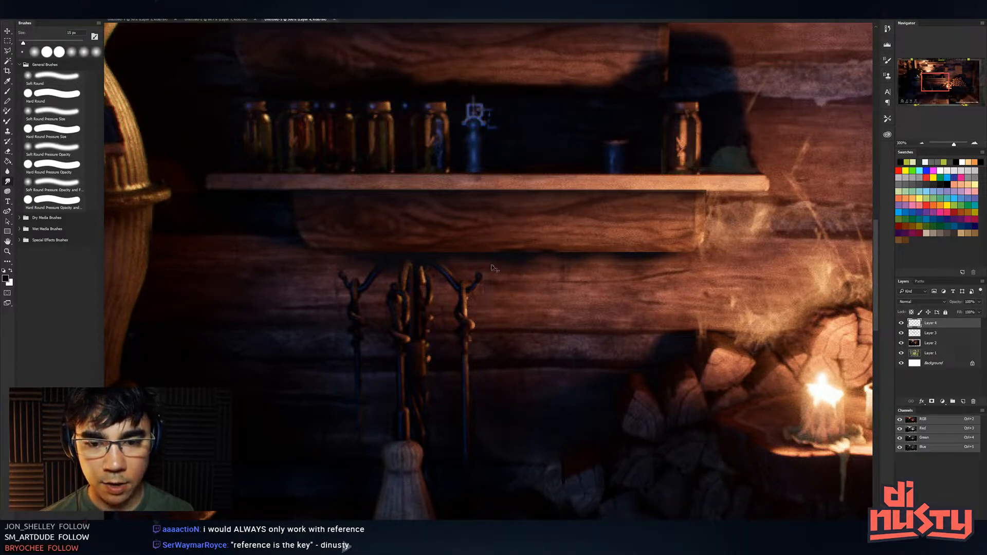
Smudge the shadow's edge beneath the lower shelf's support board into an irregular falloff along the wall.
mouse_move(502, 273)
left_mouse_down()
mouse_move(578, 266)
mouse_move(590, 280)
mouse_move(607, 272)
mouse_move(622, 280)
mouse_move(657, 264)
mouse_move(665, 280)
mouse_move(534, 278)
mouse_move(560, 285)
mouse_move(593, 270)
mouse_move(631, 289)
mouse_move(653, 273)
mouse_move(673, 289)
mouse_move(681, 270)
mouse_move(698, 298)
mouse_move(668, 240)
left_mouse_up()
left_click_drag(598, 249, 442, 248)
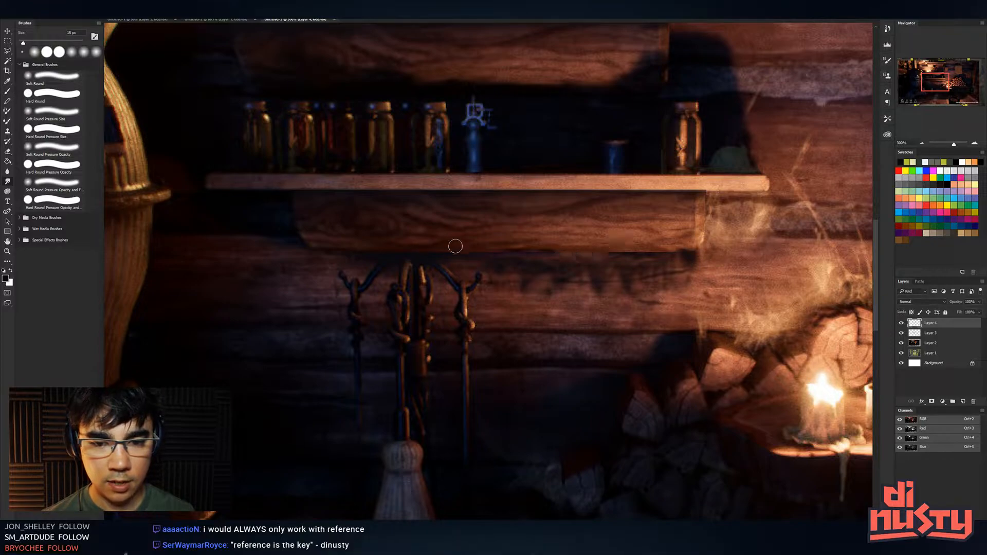
mouse_move(509, 265)
left_mouse_down()
mouse_move(508, 304)
mouse_move(529, 290)
mouse_move(600, 282)
mouse_move(720, 322)
left_mouse_up()
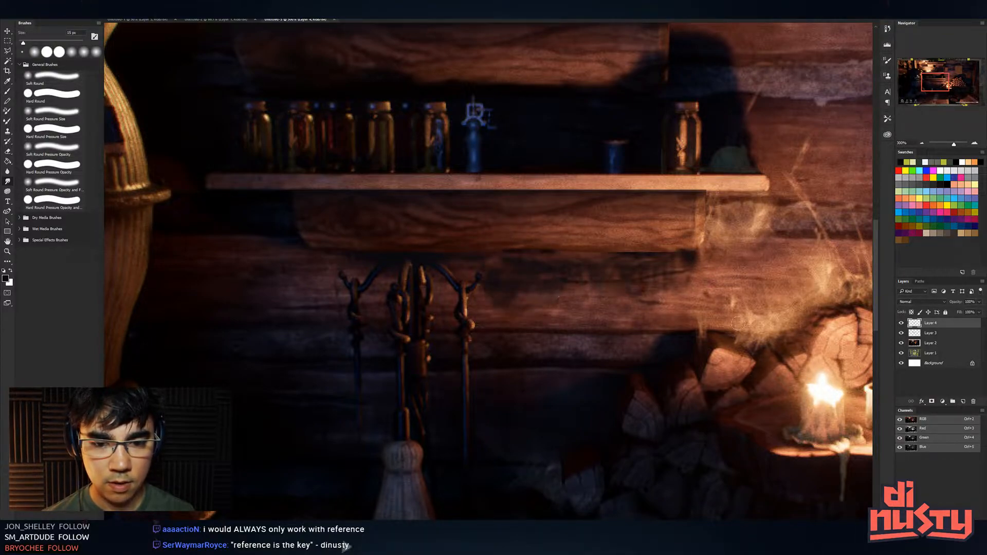
Lower Layer 4's opacity and soften the smudged shadow beneath the support board with a large soft round eraser.
mouse_move(952, 304)
left_mouse_down()
mouse_move(925, 305)
mouse_move(938, 306)
left_mouse_up()
key("e")
mouse_move(707, 339)
left_mouse_down()
mouse_move(638, 325)
mouse_move(662, 324)
left_mouse_up()
left_click_drag(656, 324, 642, 161)
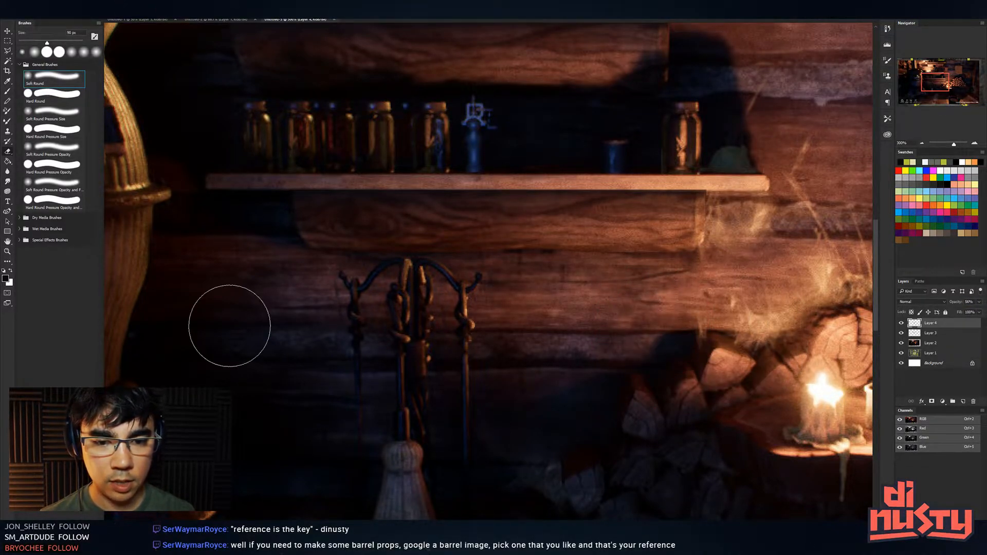
Restore Layer 4's opacity to 100% and paint a white arrow toward the large parchment with a 22 px Hard Round brush.
key("ctrl+1")
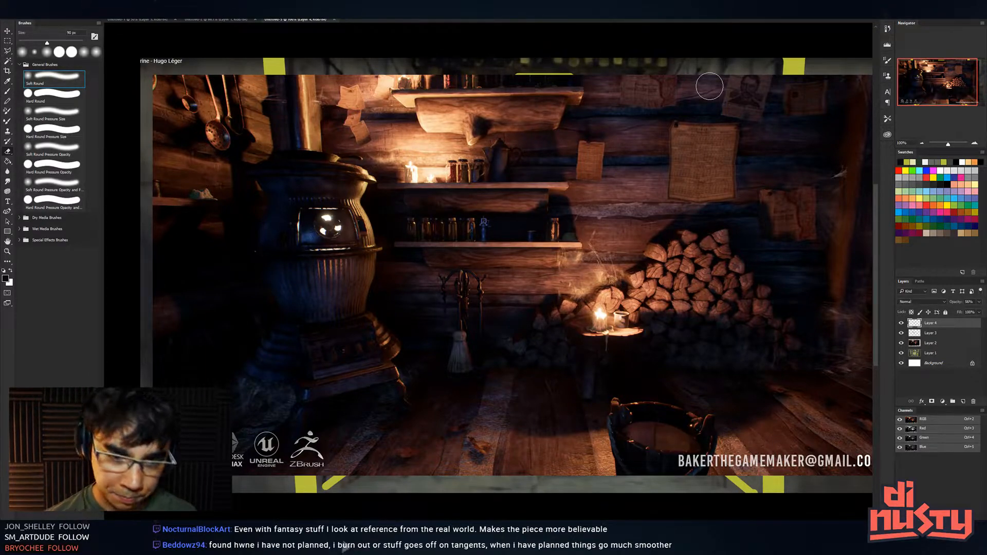
left_click_drag(677, 271, 619, 176)
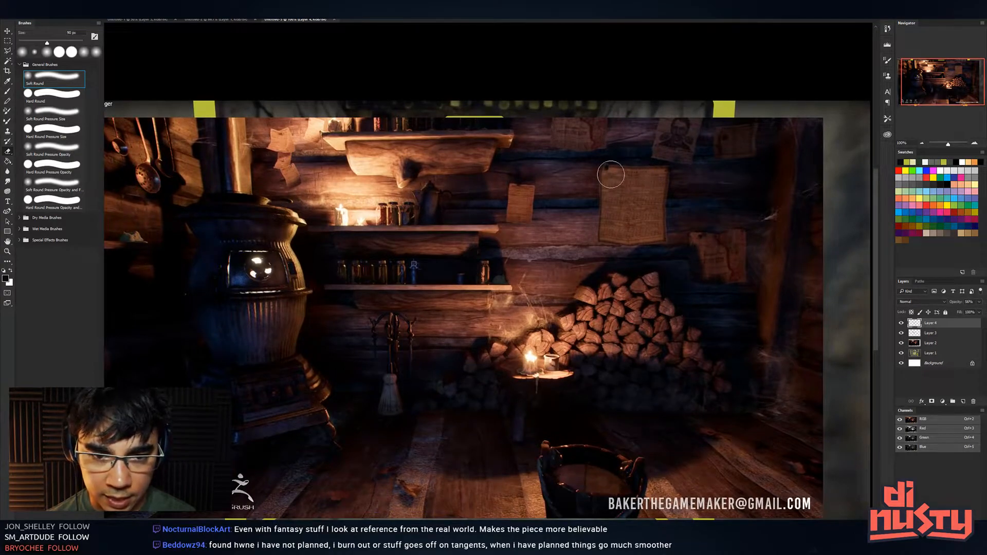
left_click_drag(667, 215, 642, 216)
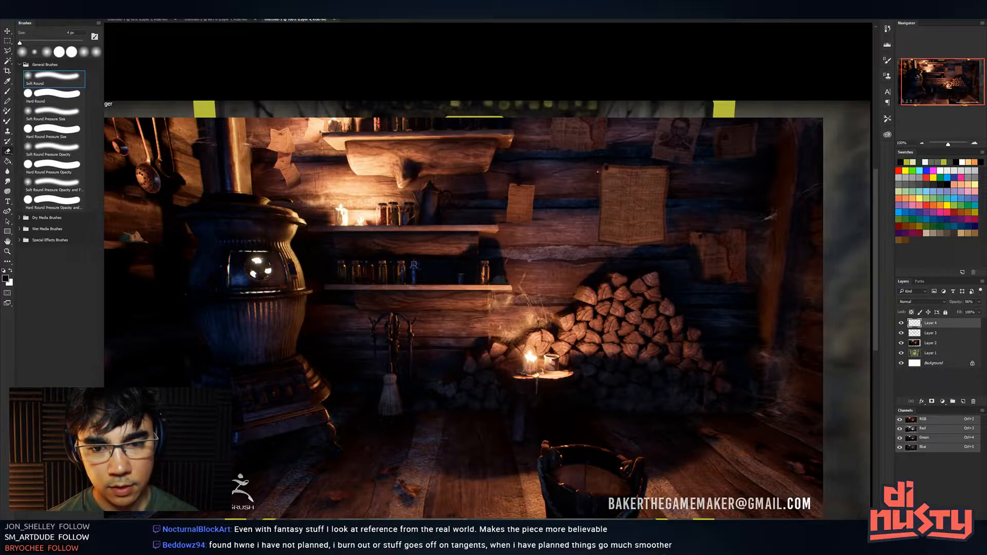
key("b")
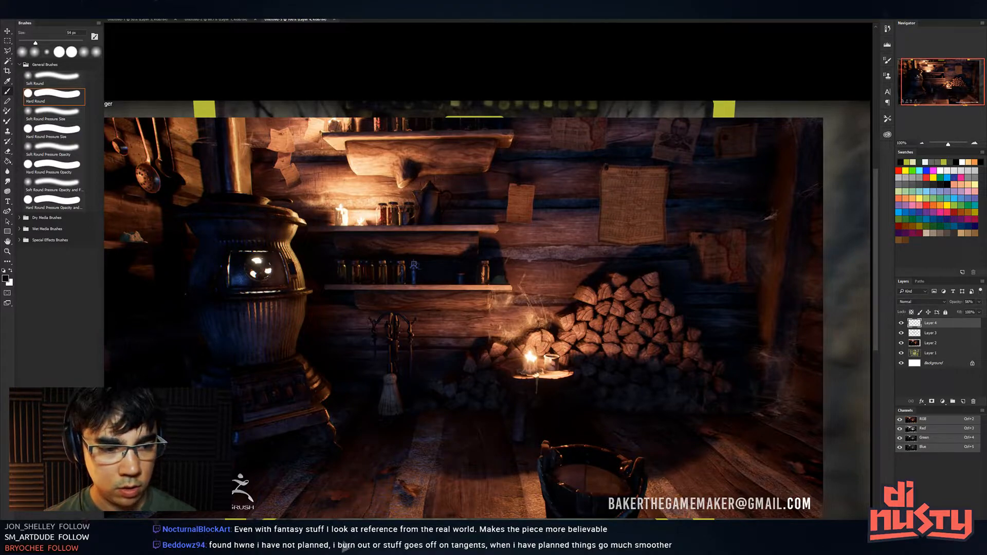
left_click_drag(962, 305, 984, 305)
left_click(529, 358, "alt")
left_click_drag(686, 275, 676, 275)
left_click_drag(760, 100, 699, 157)
left_click_drag(711, 114, 771, 157)
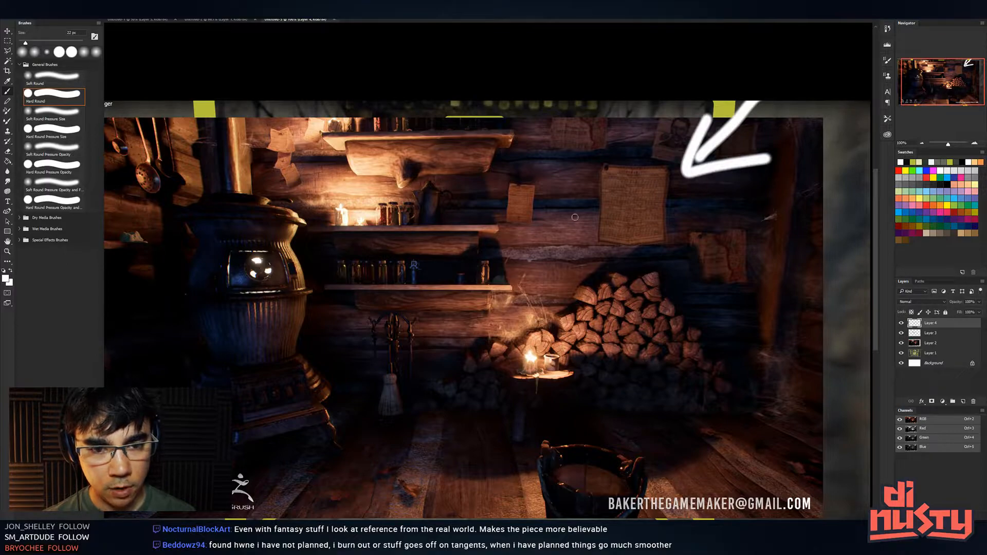
Try marking the left and bottom edges of the large parchment and the small parchment's left edge in white, undoing both.
left_click(597, 184)
left_click_drag(595, 243, 661, 252)
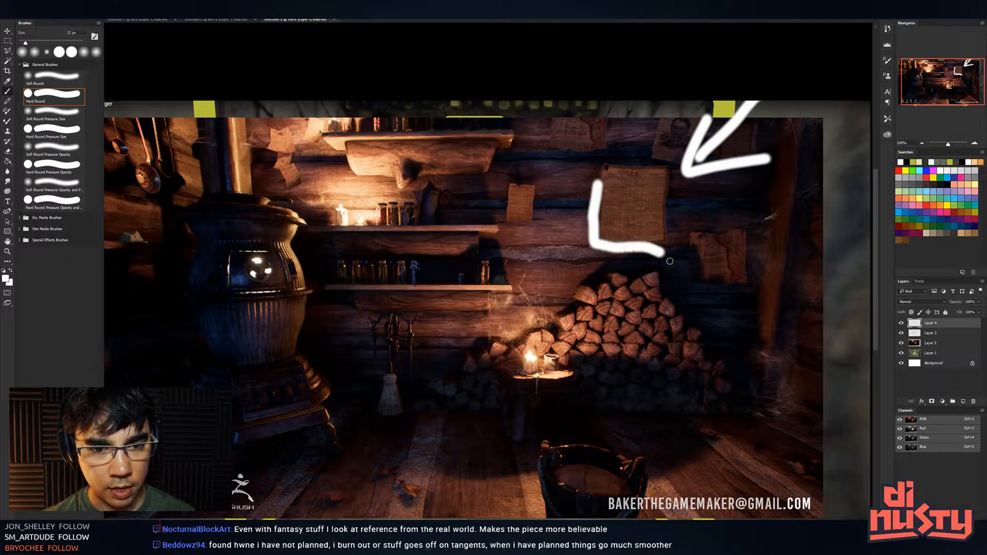
key("ctrl+z")
left_click_drag(503, 188, 520, 222)
key("ctrl+z")
Paint a white arrow from the candle up to the small parchment and mark both parchments' edges with white strokes.
left_click_drag(533, 180, 535, 181)
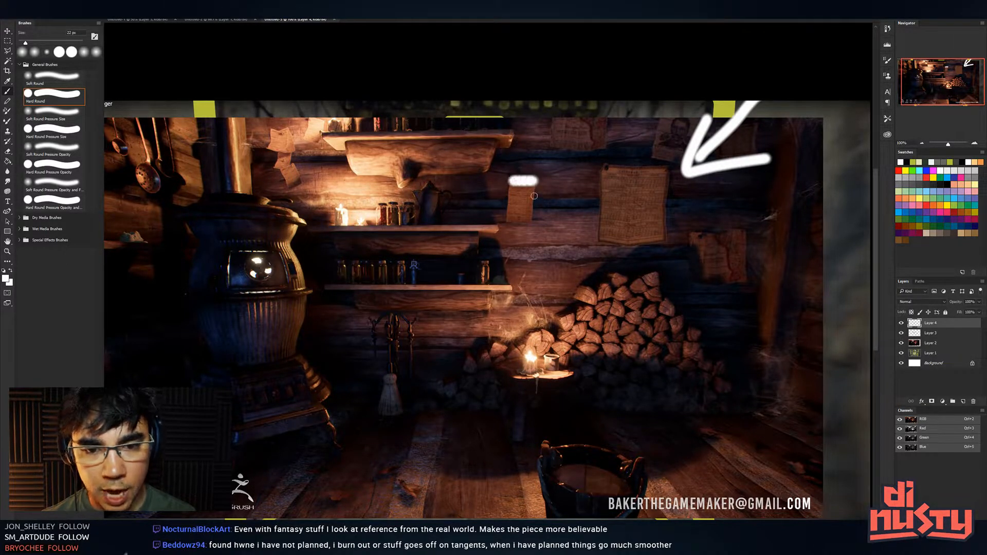
left_click_drag(532, 315, 529, 240)
key("ctrl+z")
left_click_drag(518, 330, 525, 238)
mouse_move(519, 236)
left_mouse_down()
mouse_move(506, 265)
mouse_move(544, 268)
left_mouse_up()
left_click_drag(509, 179, 508, 204)
mouse_move(601, 165)
left_mouse_down()
mouse_move(662, 165)
mouse_move(670, 183)
left_mouse_up()
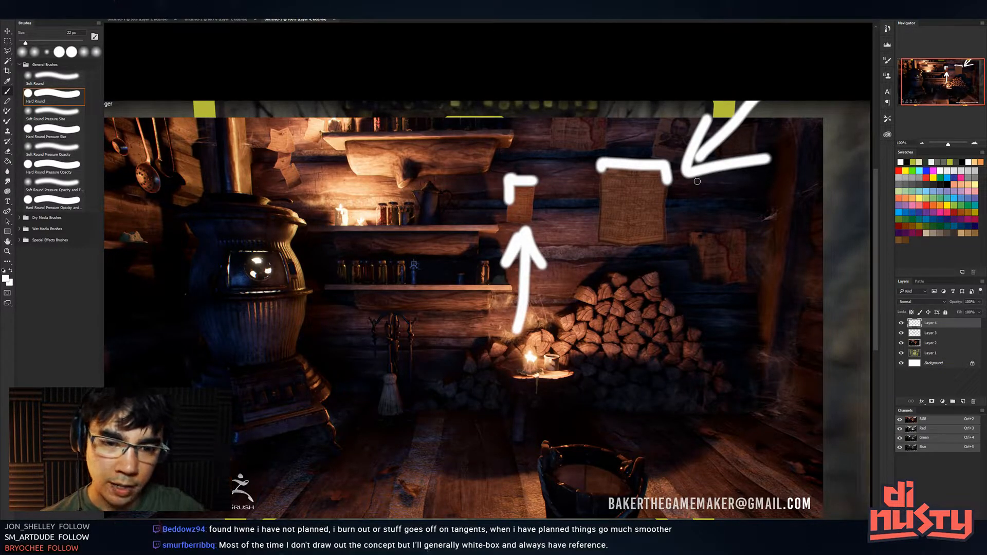
Undo the last large parchment stroke, shrink the brush, and test a thinner outline along the parchment's left and bottom edges, undoing it.
key("ctrl+z")
key("bracketleft")
key("bracketleft")
key("bracketleft")
key("bracketleft")
key("bracketleft")
mouse_move(598, 198)
left_mouse_down()
mouse_move(598, 241)
mouse_move(669, 246)
left_mouse_up()
key("ctrl+z")
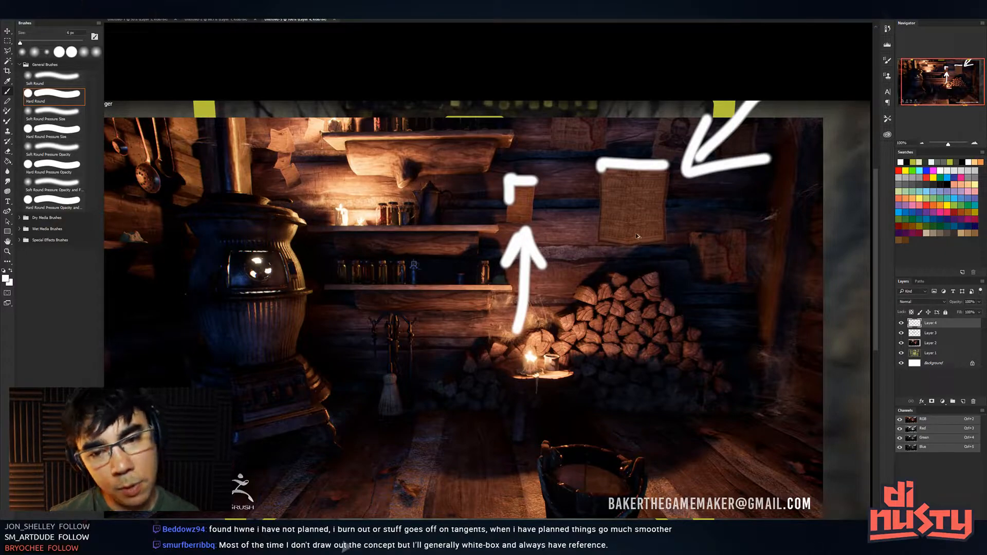
Undo the candle arrow and the remaining white edge marks on both parchments, keeping the large arrow.
key("ctrl+z")
key("ctrl+z")
key("ctrl+z")
key("ctrl+z")
key("ctrl+z")
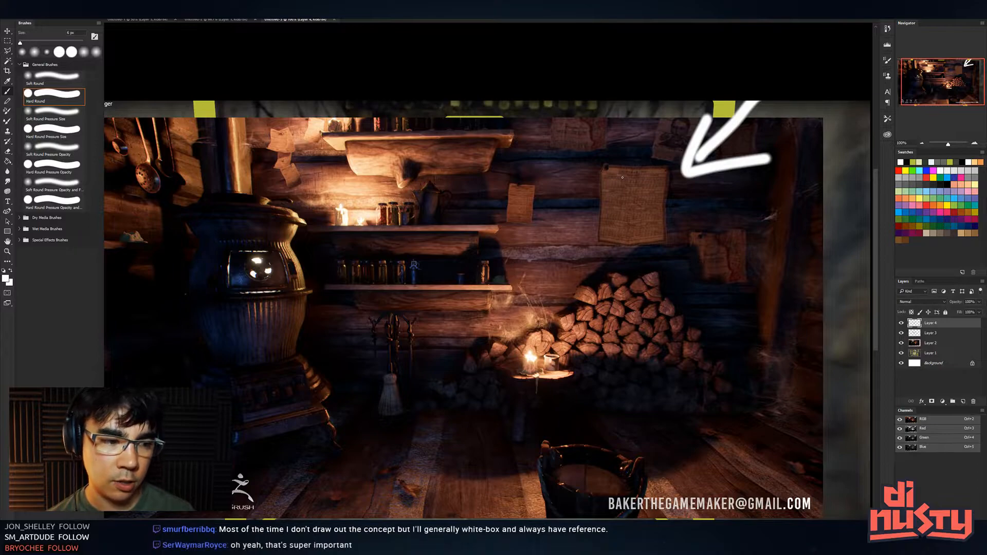
Bring the browser window with Unreal Engine's Contact Shadows documentation over the Photoshop canvas and enlarge it.
scroll(613, 224, "down", 2)
key("ctrl+minus")
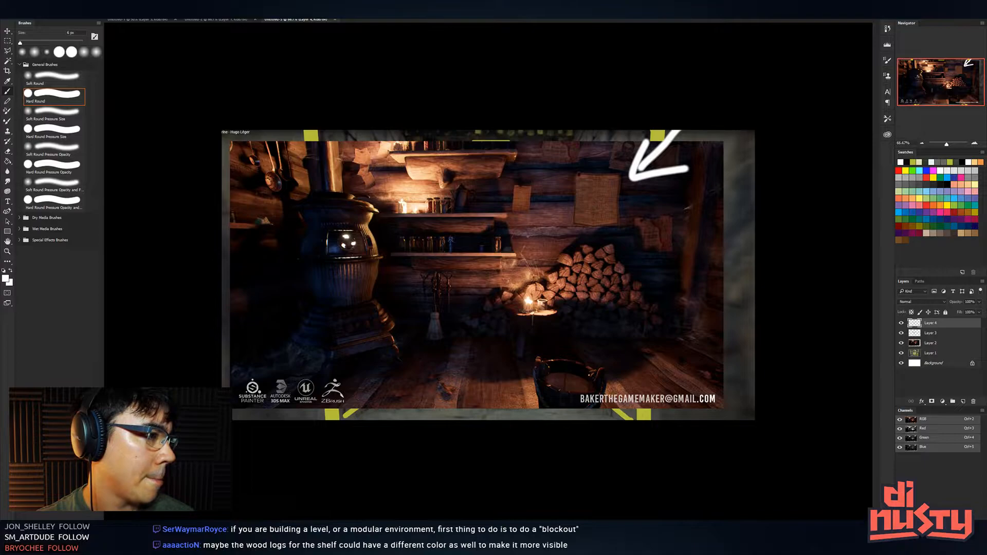
left_click_drag(986, 134, 365, 48)
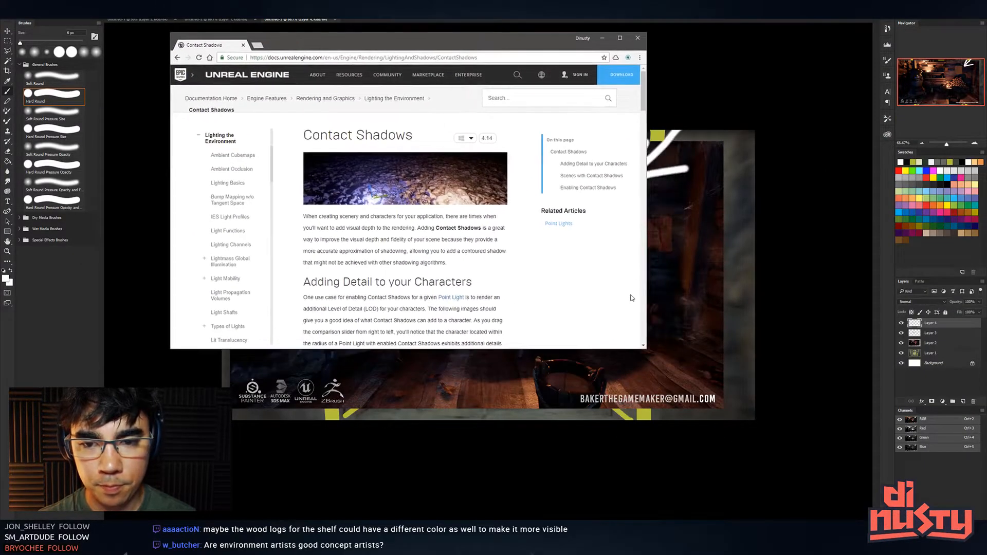
left_click_drag(645, 349, 851, 480)
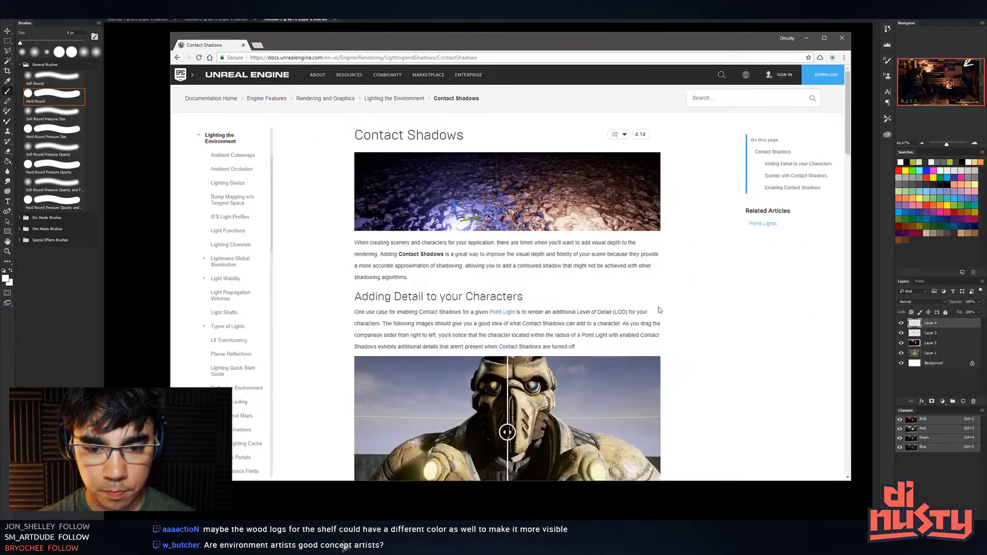
Compare the character image with contact shadows off and on by sweeping its comparison slider both ways.
scroll(668, 308, "down", 2)
left_click_drag(506, 316, 617, 316)
scroll(521, 308, "up", 1)
scroll(551, 327, "down", 1)
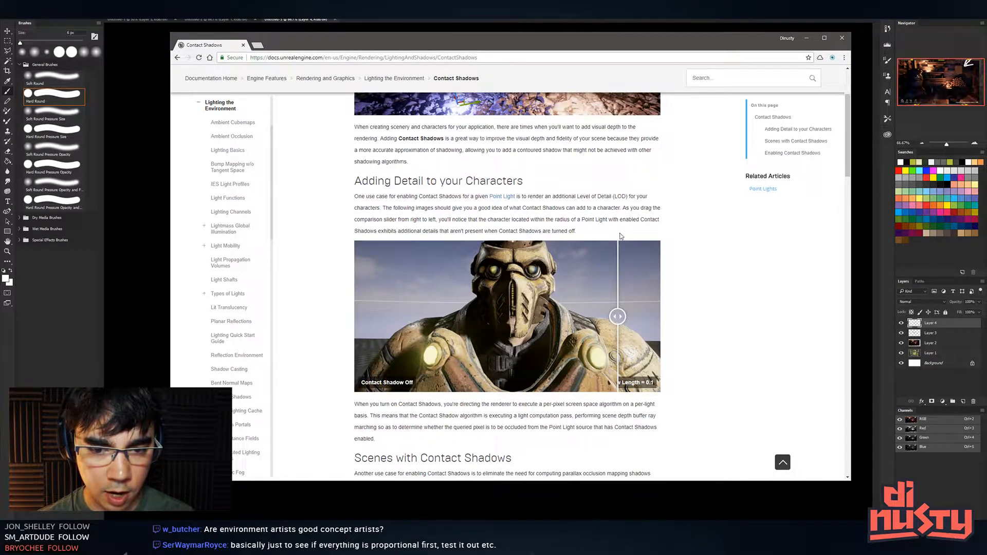
left_click_drag(624, 329, 293, 341)
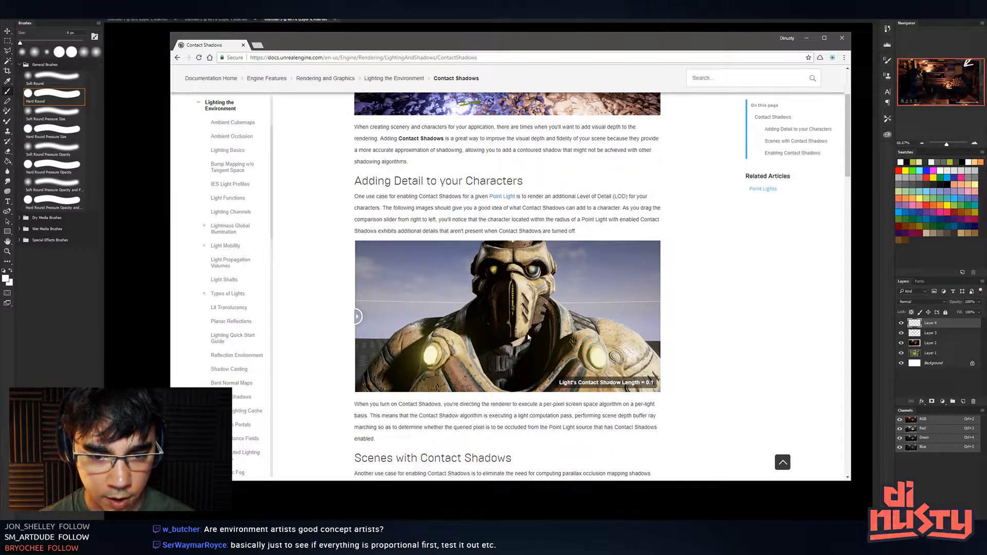
Examine the rocky ground comparison under Scenes with Contact Shadows.
scroll(707, 272, "down", 3)
scroll(707, 268, "down", 4)
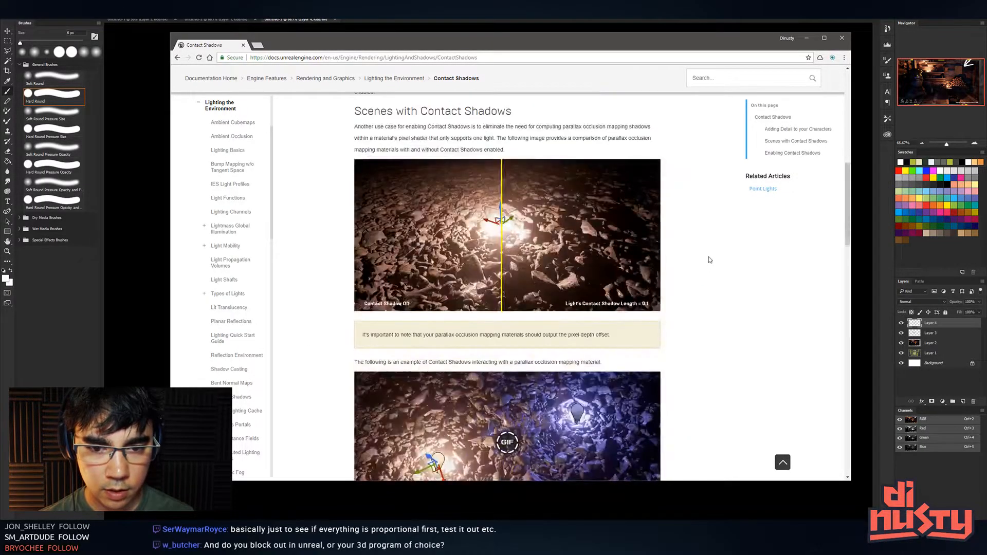
left_click_drag(504, 227, 647, 262)
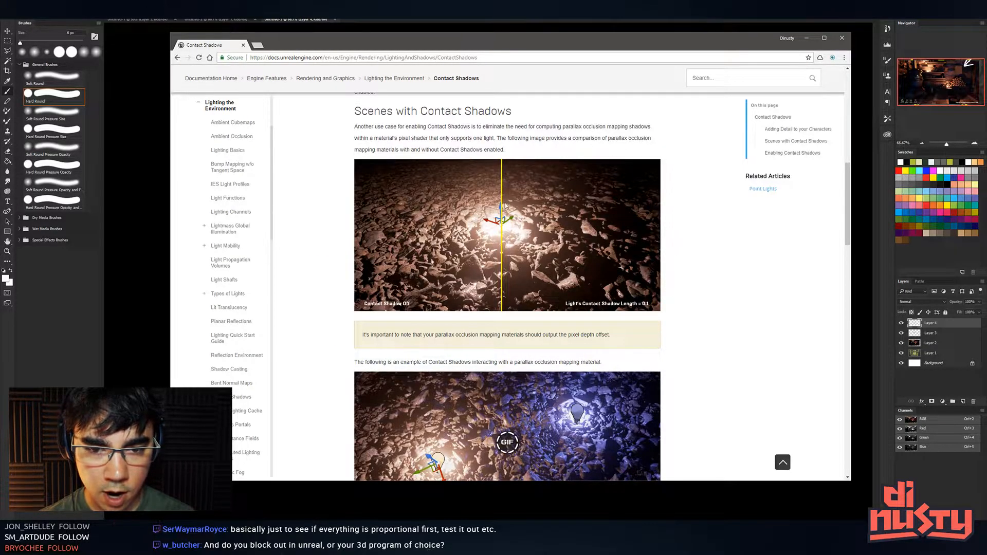
scroll(426, 287, "down", 4)
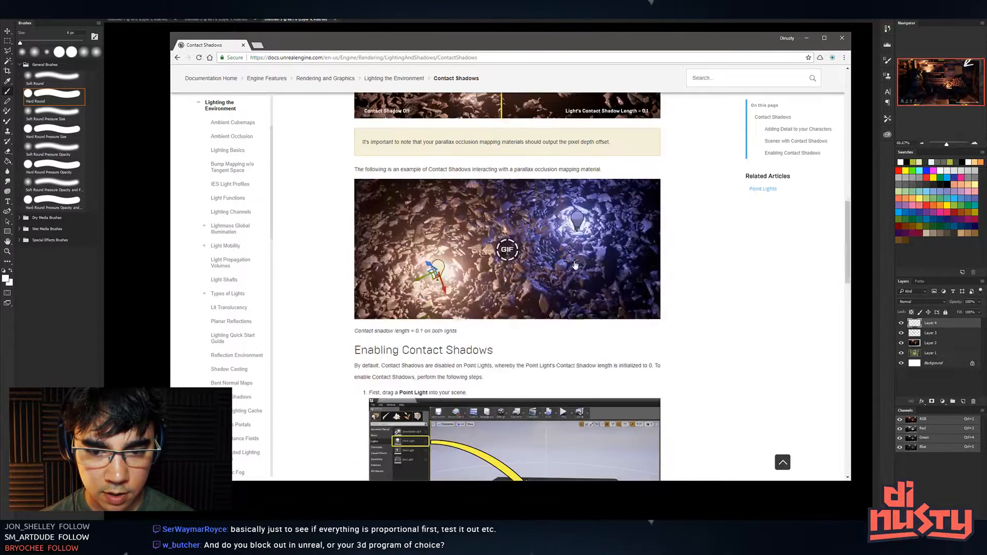
Reload the page and examine the parallax occlusion GIF and the Enabling Contact Shadows instructions.
right_click(503, 251)
left_click(712, 286)
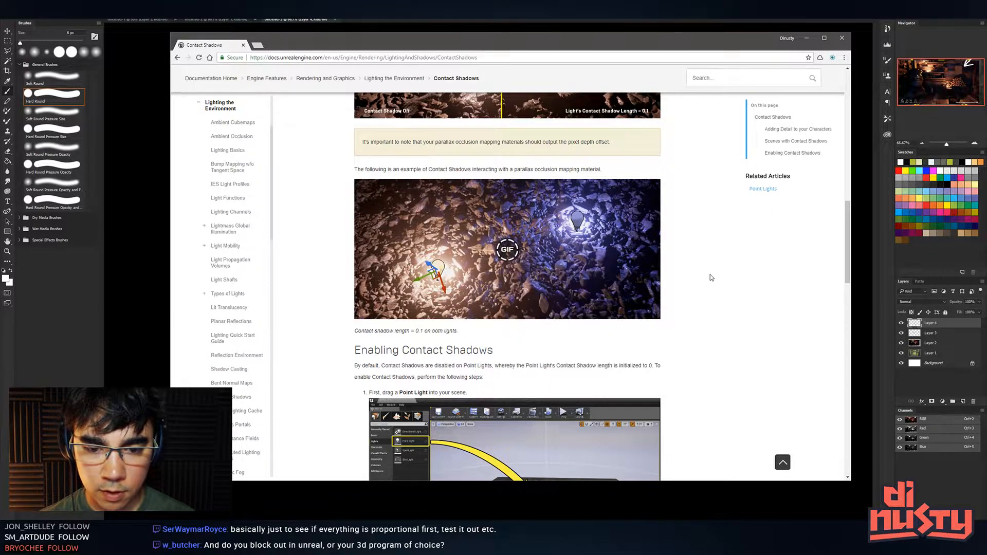
key("F5")
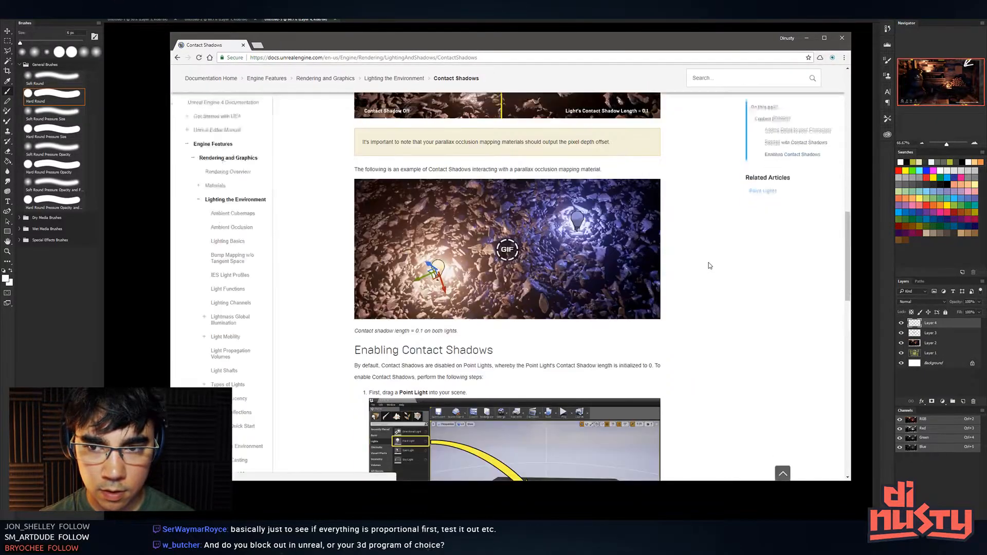
scroll(711, 243, "down", 5)
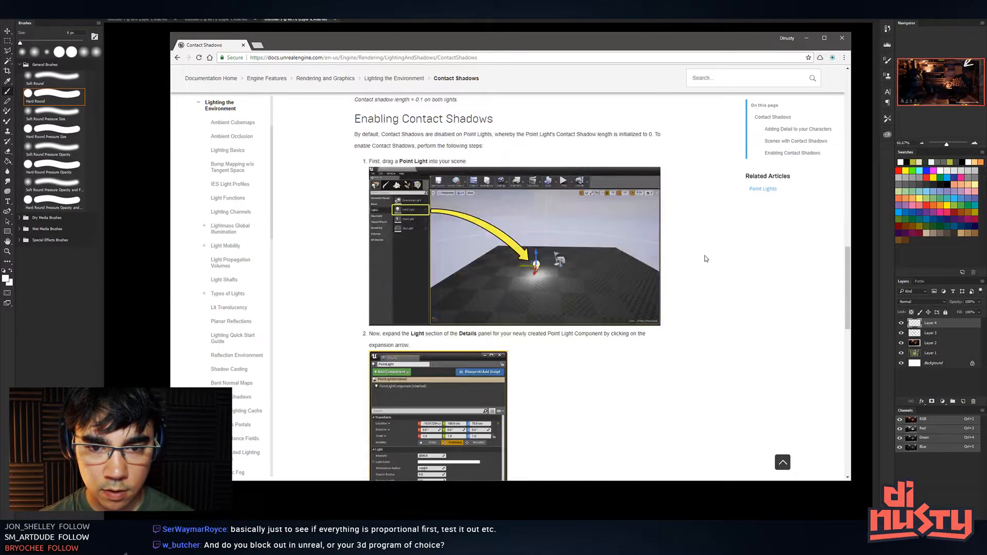
scroll(700, 260, "up", 4)
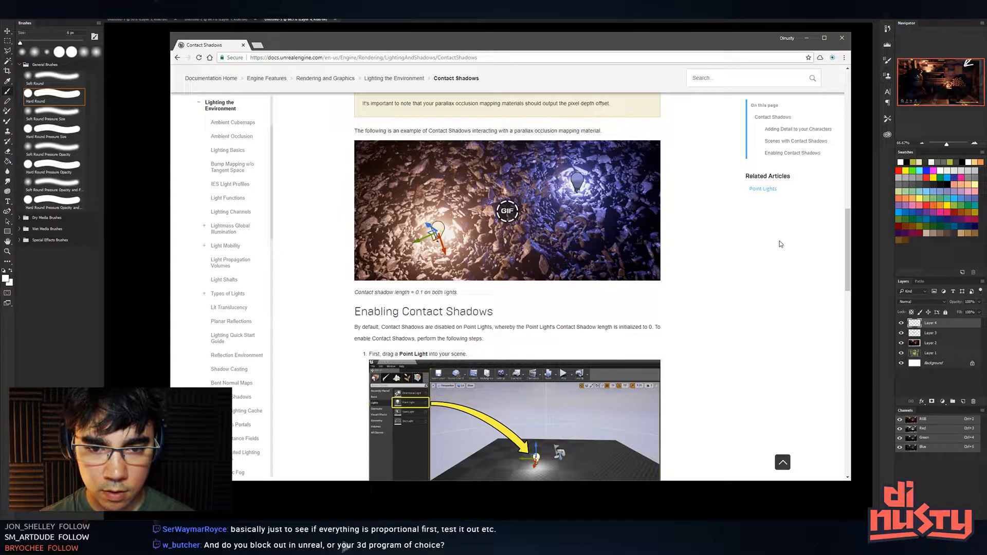
scroll(781, 244, "down", 1)
scroll(781, 244, "up", 1)
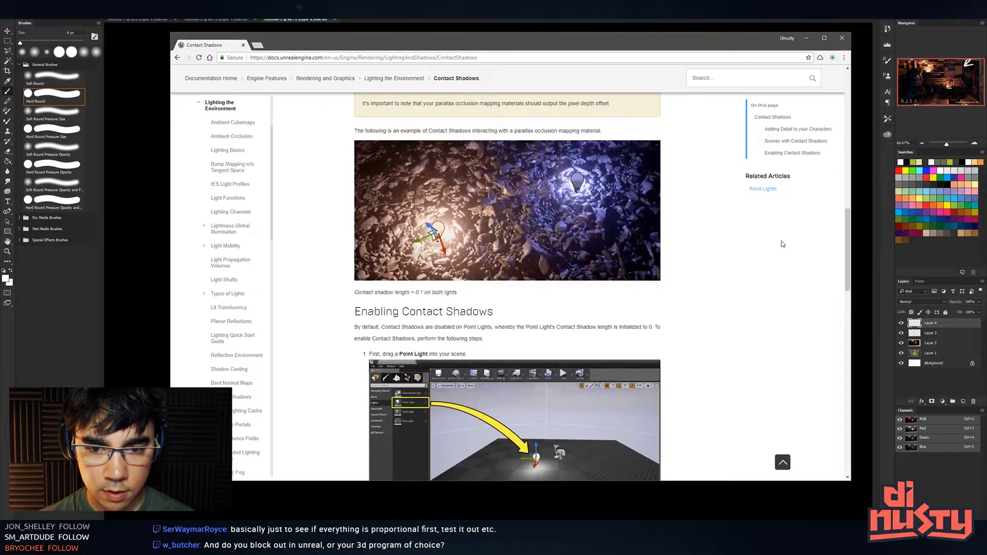
scroll(757, 247, "down", 1)
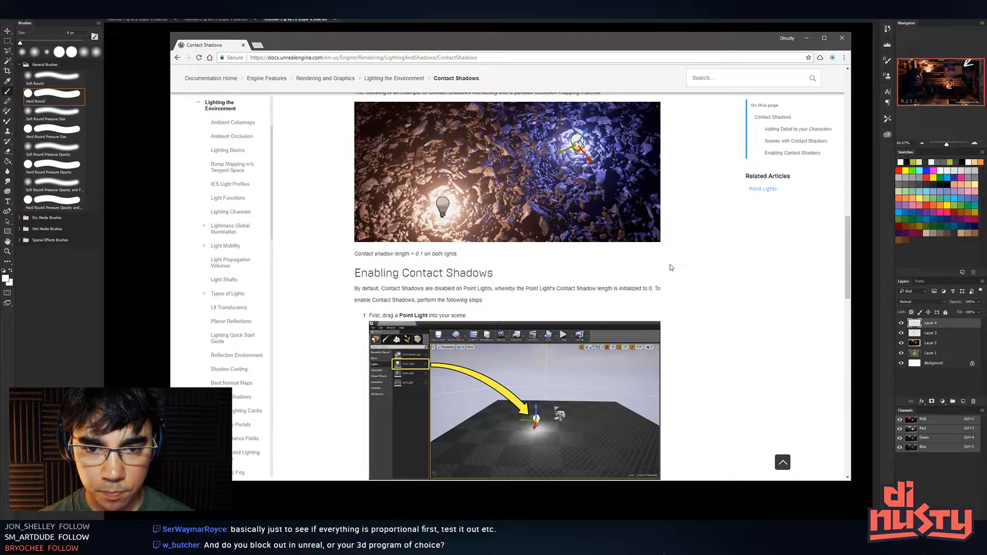
Read the Enabling Contact Shadows instructions on expanding the Light section and setting the Contact Shadow Length.
scroll(670, 265, "down", 5)
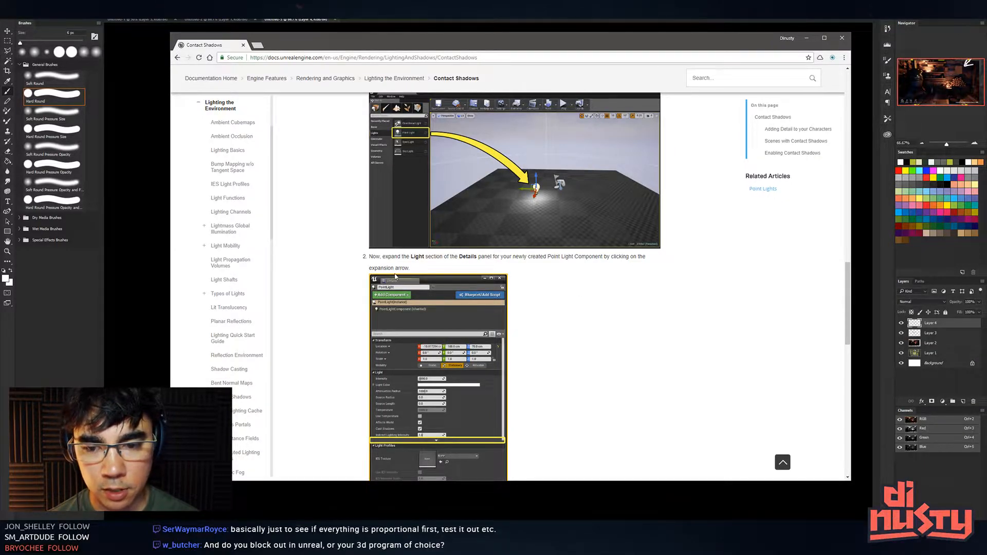
left_click_drag(383, 257, 494, 257)
left_click(514, 258)
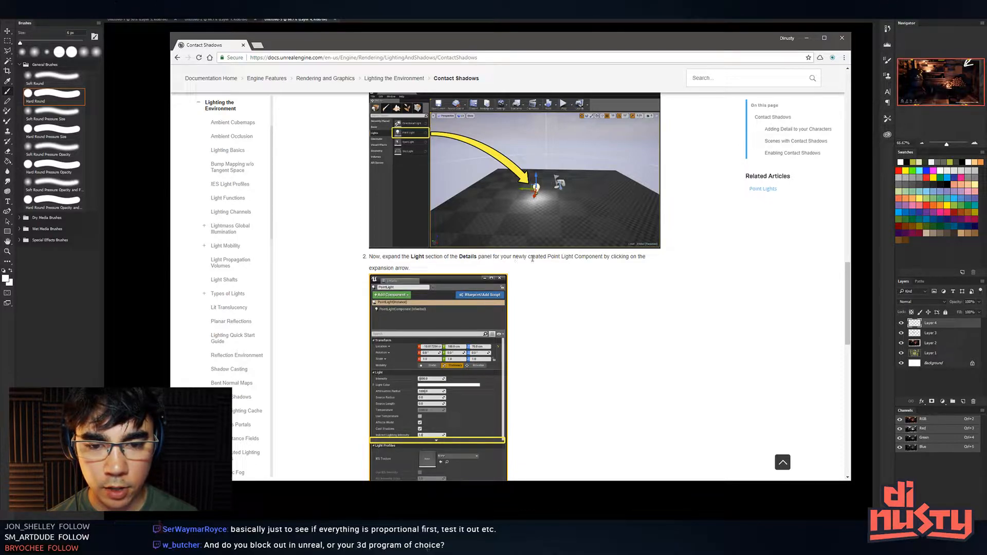
scroll(551, 258, "down", 4)
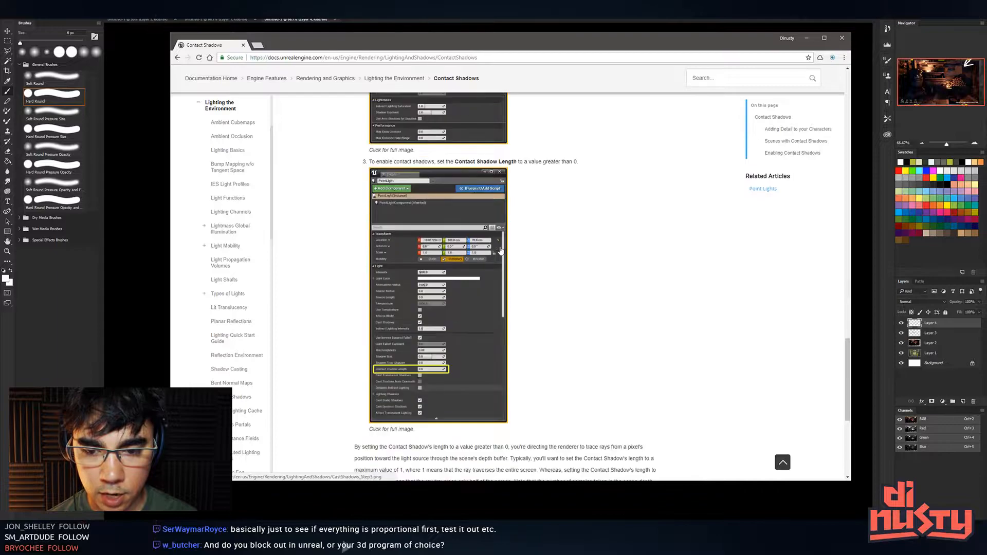
scroll(435, 250, "down", 5)
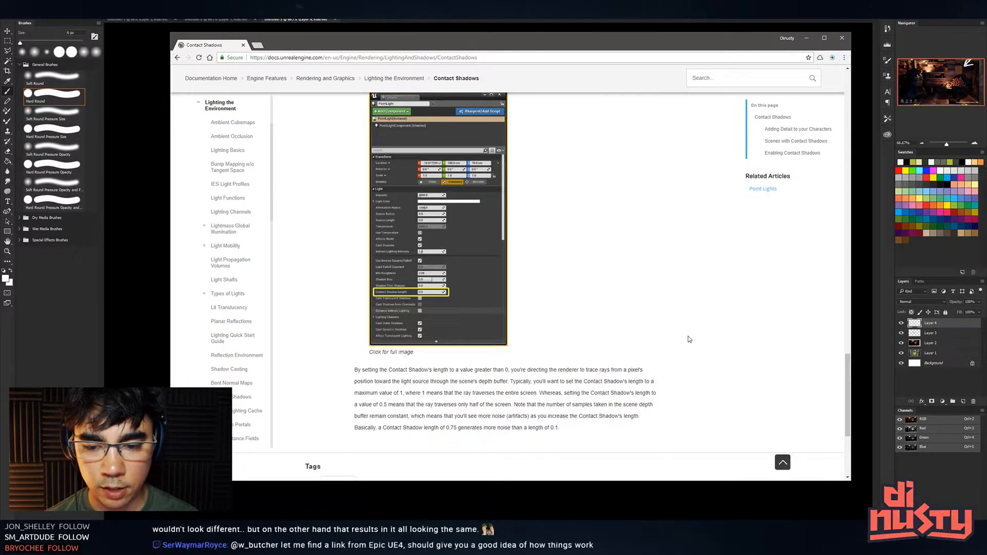
scroll(521, 192, "up", 2)
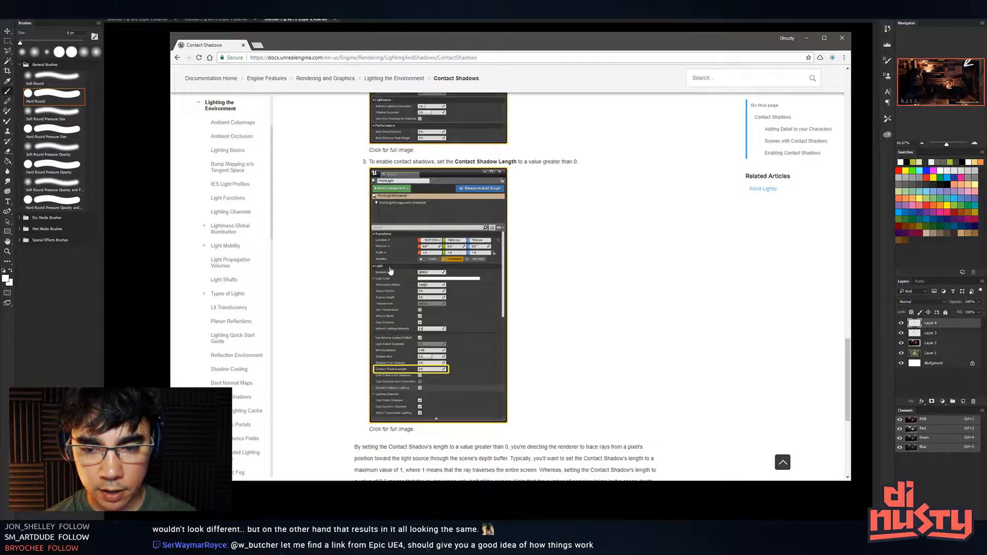
scroll(427, 287, "up", 3)
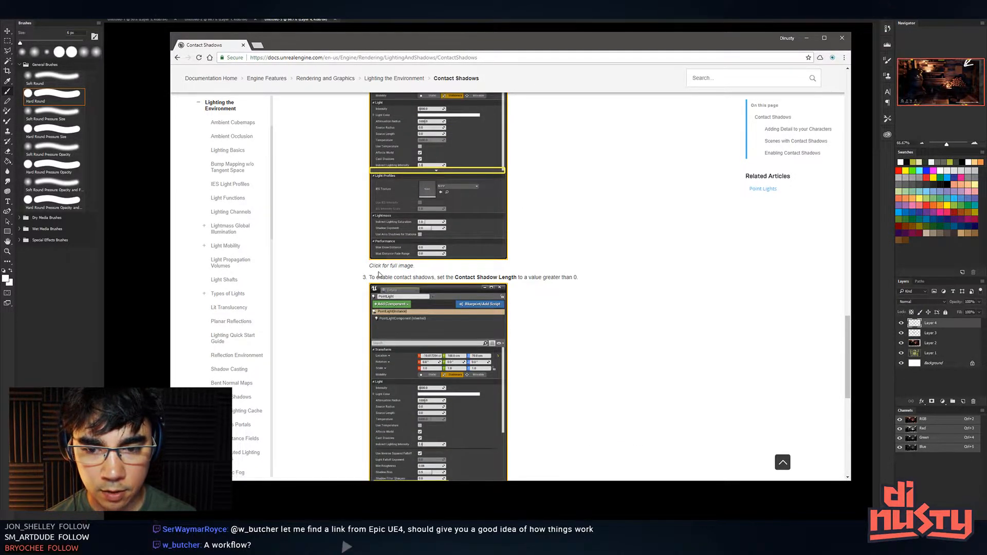
left_click_drag(400, 278, 455, 277)
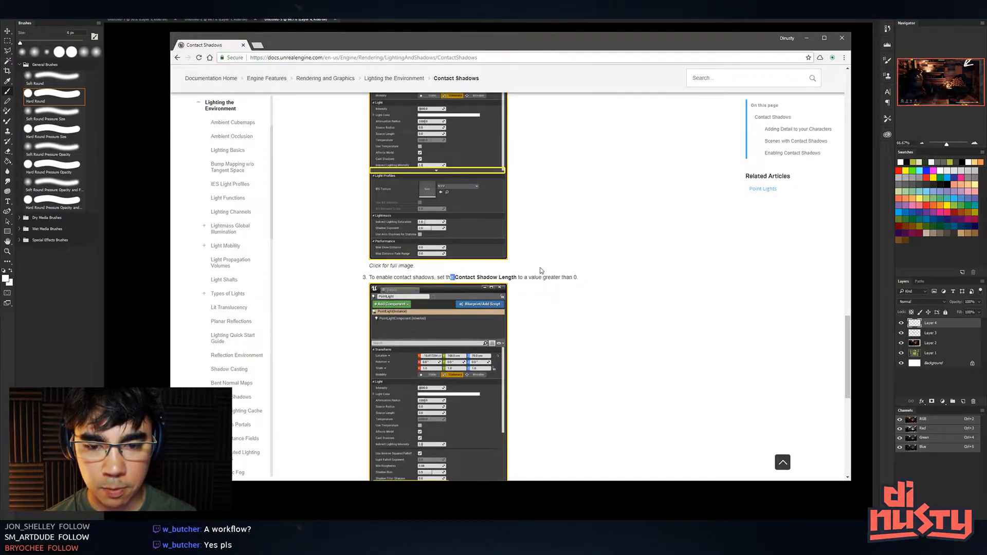
scroll(529, 211, "down", 2)
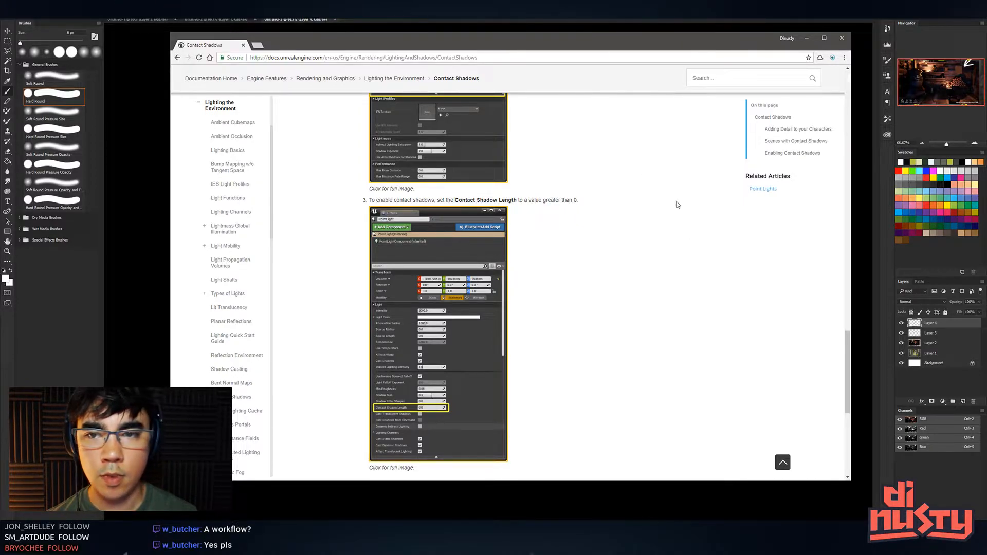
Close the Contact Shadows documentation and switch to the browser window with the Leroy Jacobs Mountain Shack artwork.
middle_click(204, 50)
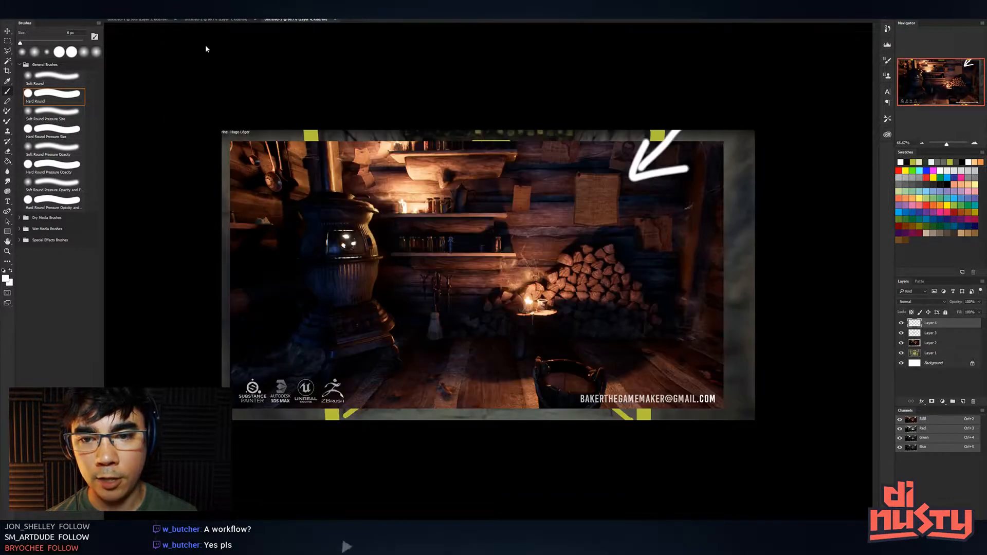
key("alt+Tab")
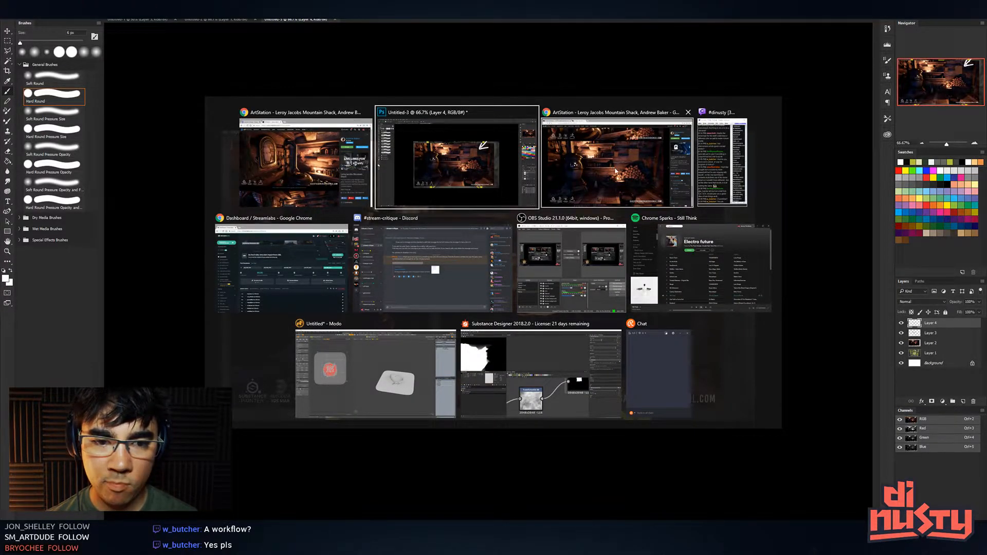
left_click(577, 171)
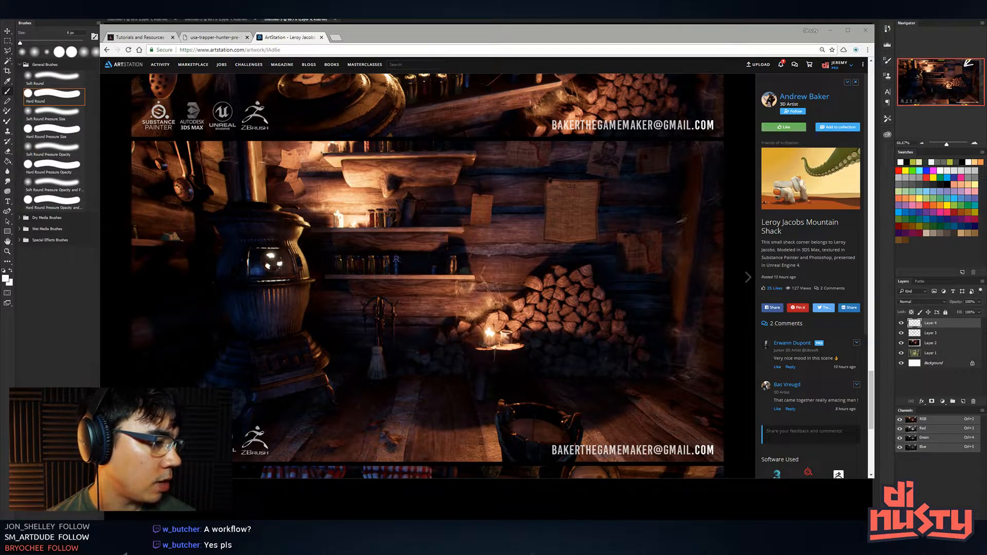
left_click(416, 164)
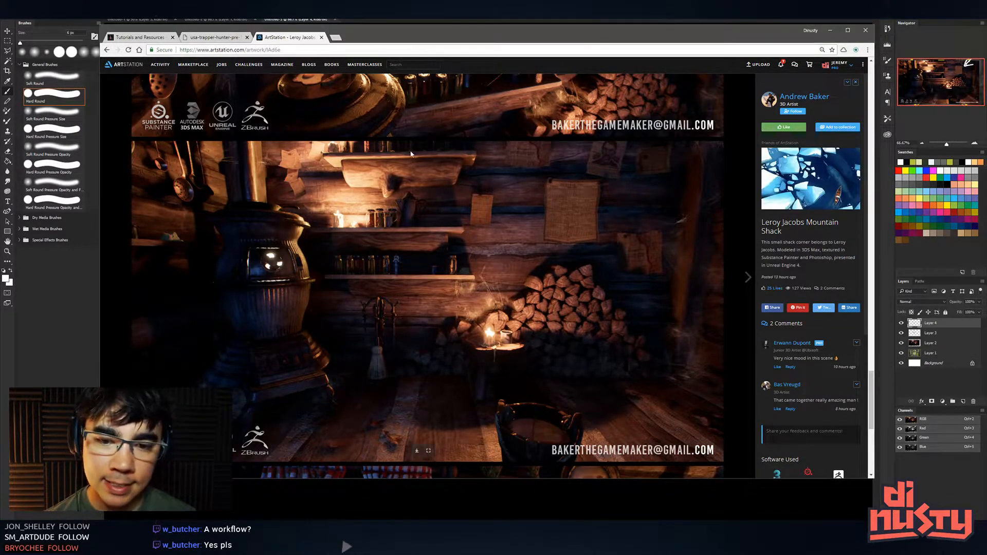
Compare the full-room cabin render with its detail lighting version, checking how light falls on the walls, floor and props.
scroll(416, 164, "up", 3)
scroll(417, 163, "up", 15)
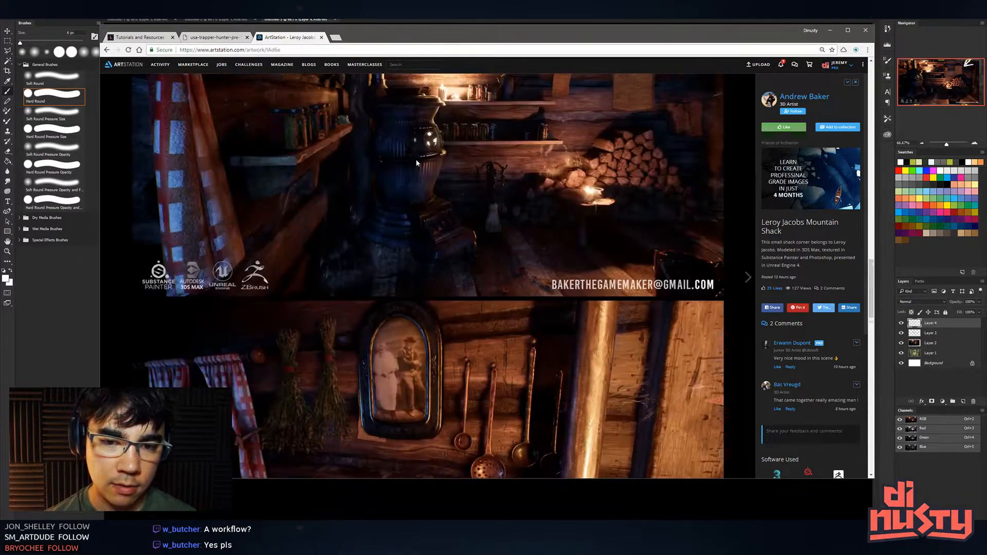
scroll(417, 163, "up", 10)
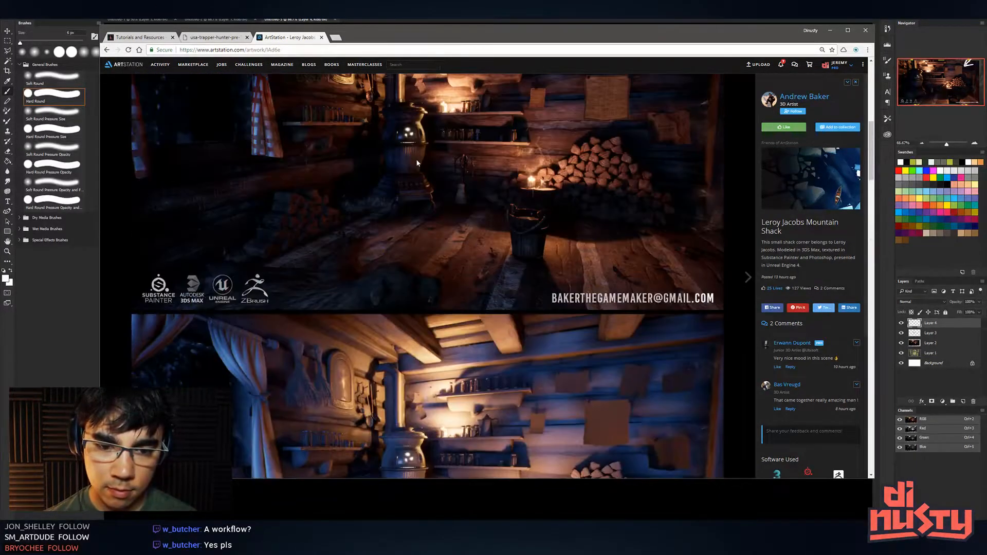
scroll(422, 215, "down", 5)
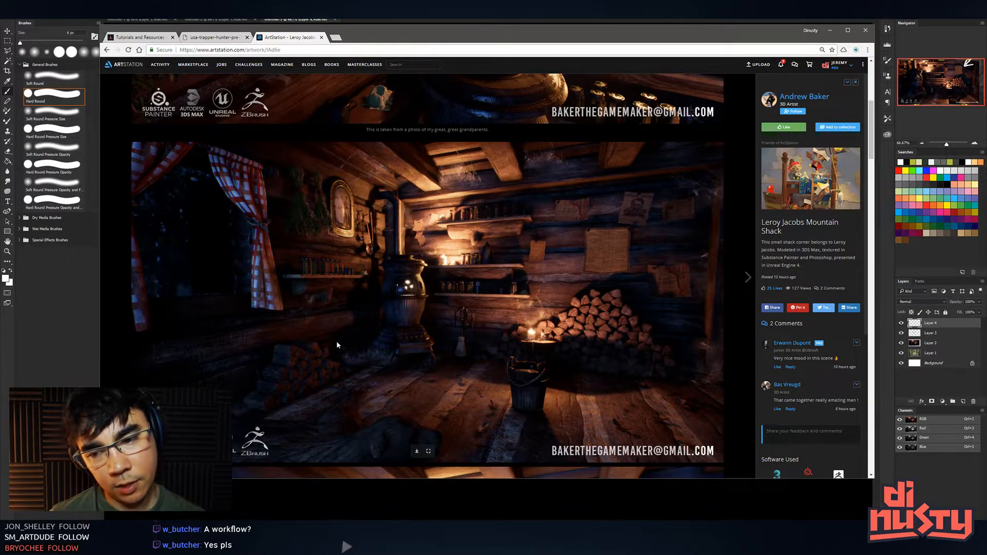
scroll(326, 343, "down", 2)
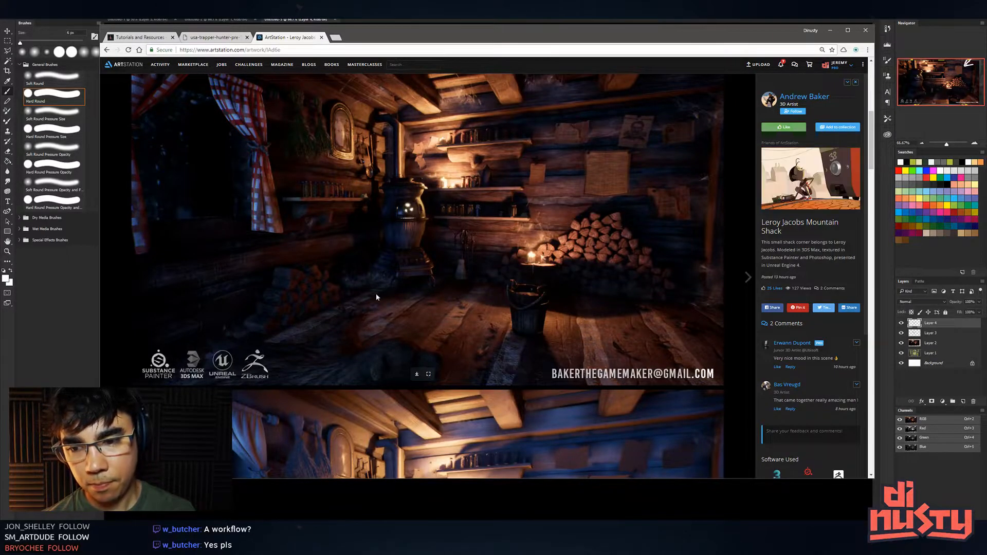
scroll(353, 311, "down", 5)
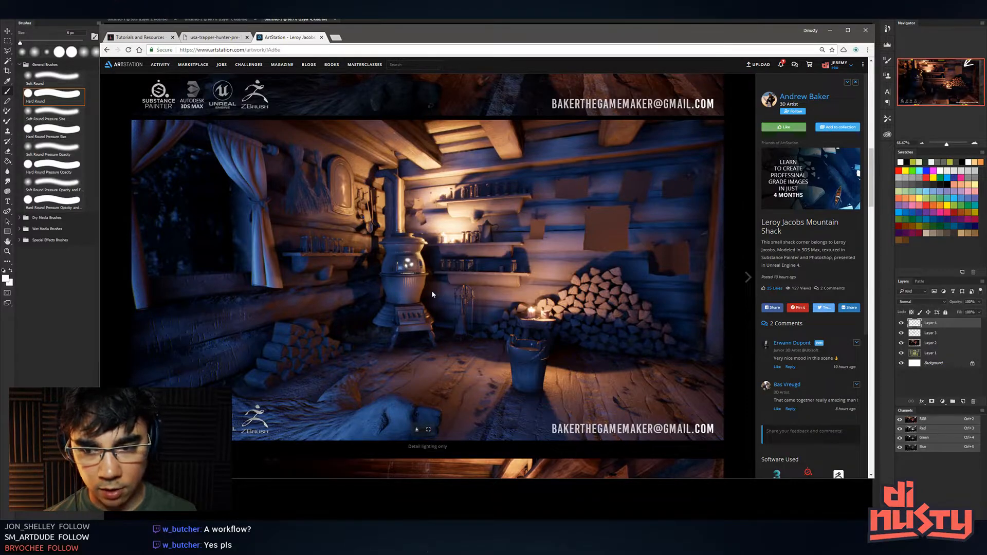
scroll(432, 287, "down", 5)
scroll(430, 281, "down", 4)
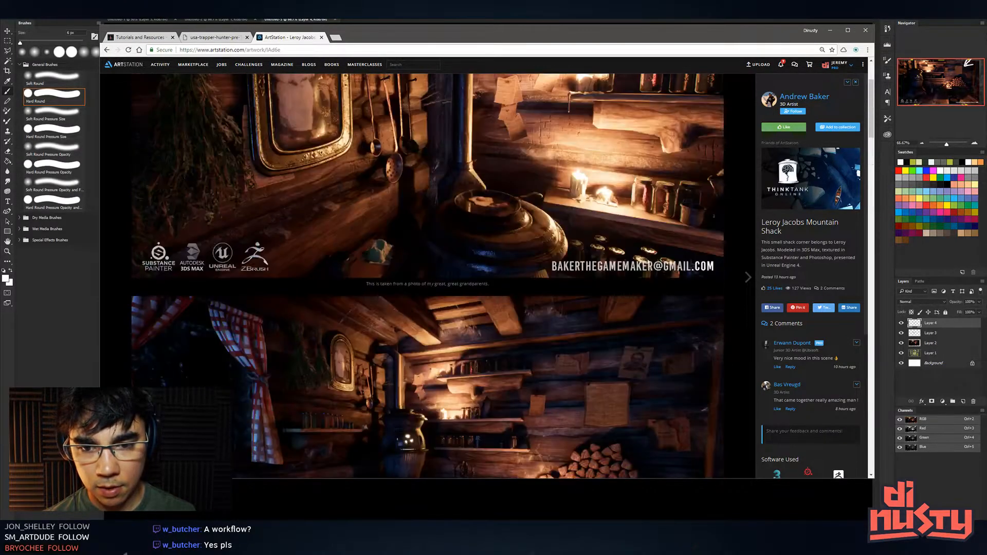
scroll(430, 281, "down", 15)
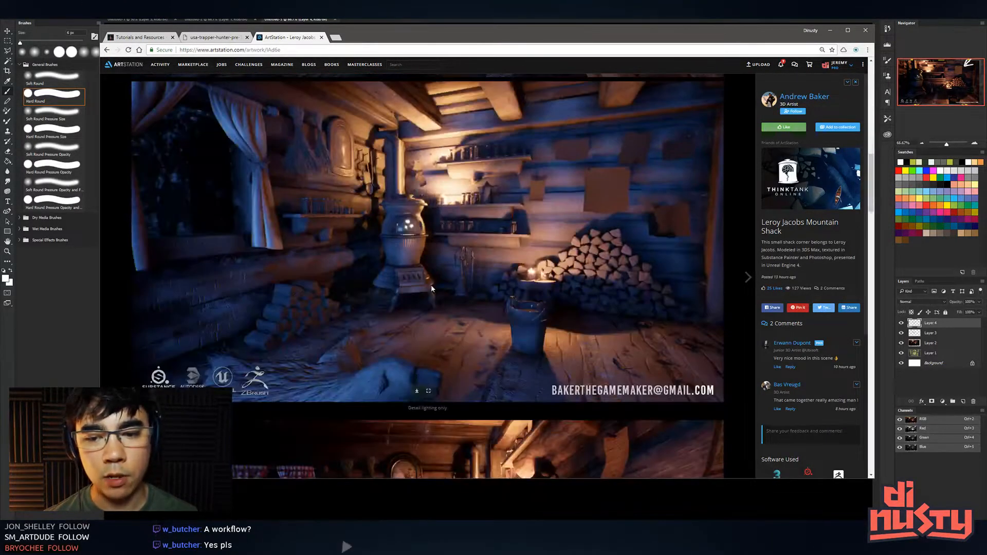
scroll(431, 285, "down", 2)
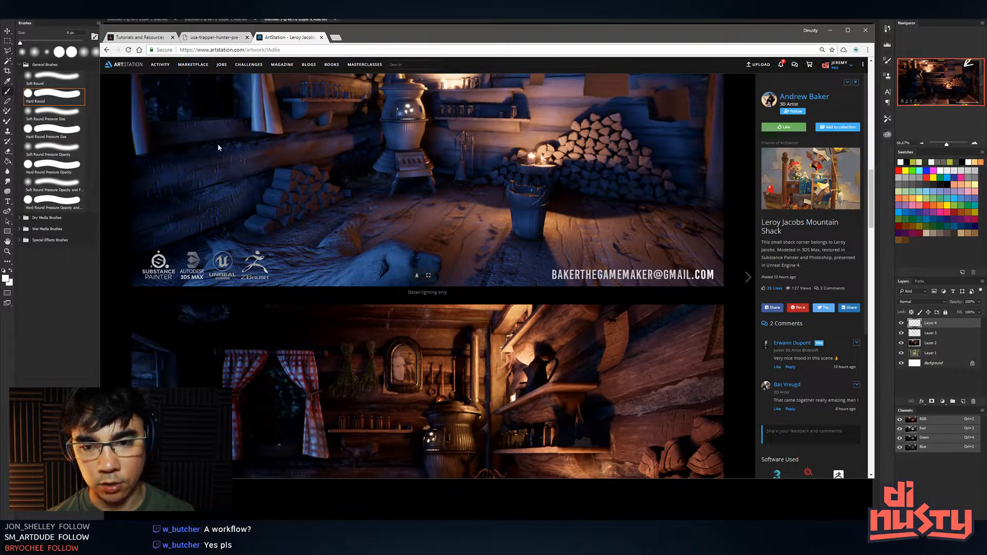
scroll(415, 184, "down", 4)
scroll(418, 181, "up", 5)
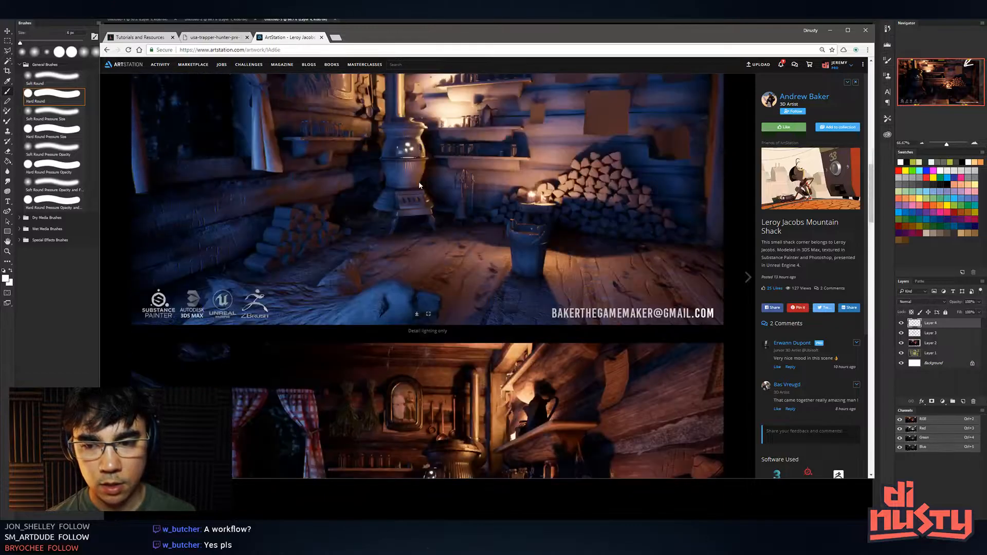
scroll(419, 186, "up", 1)
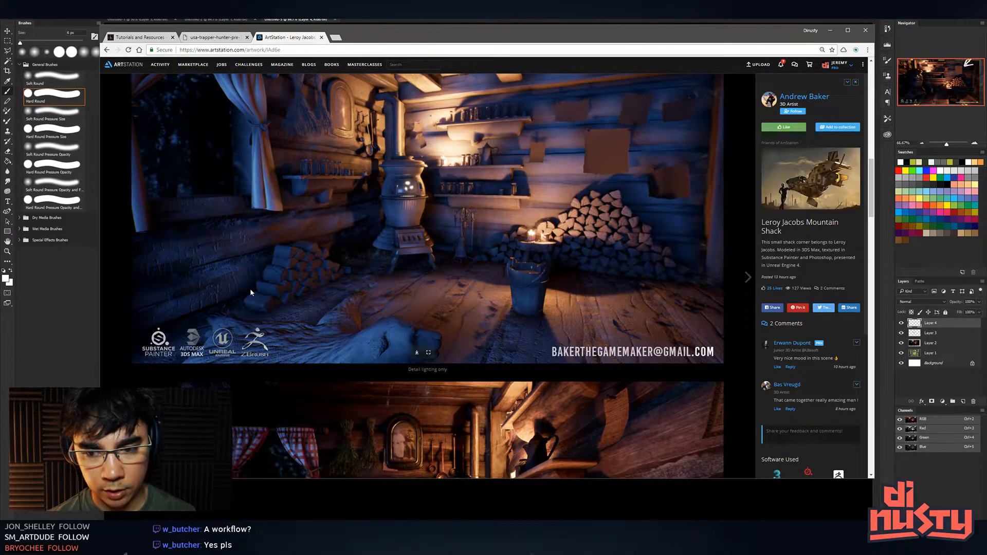
Examine the cabin render with the window, candle table and firewood stack beneath the detail lighting image.
scroll(240, 311, "down", 5)
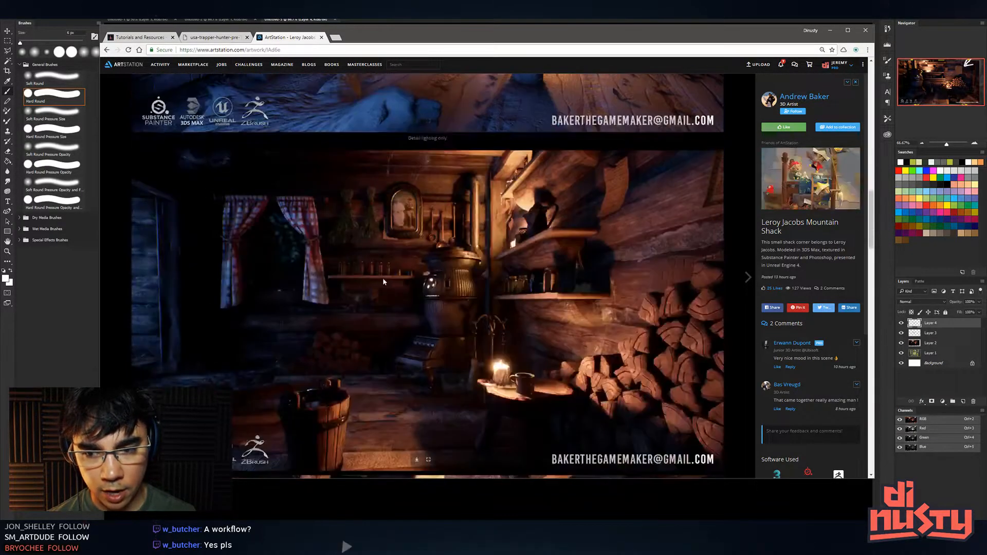
scroll(353, 291, "down", 6)
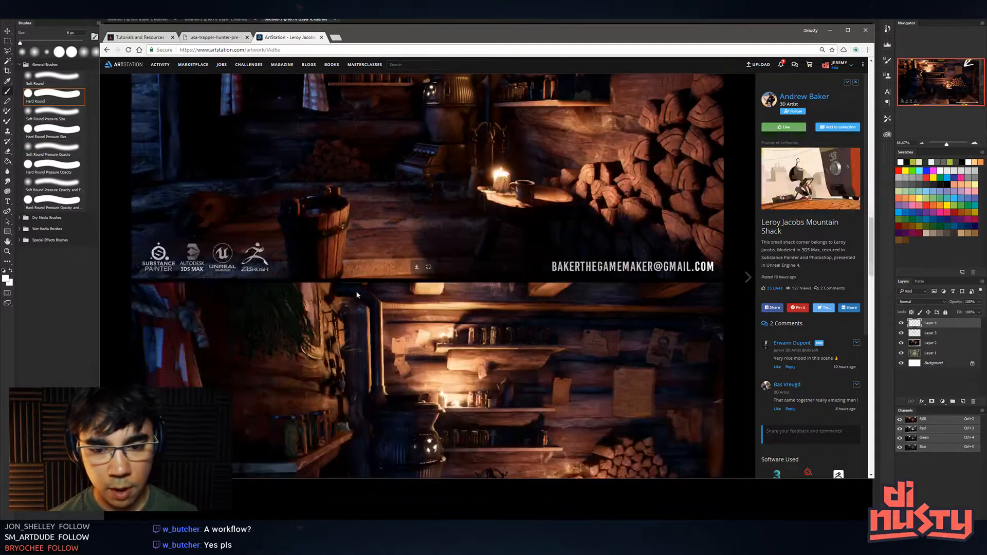
scroll(353, 292, "down", 11)
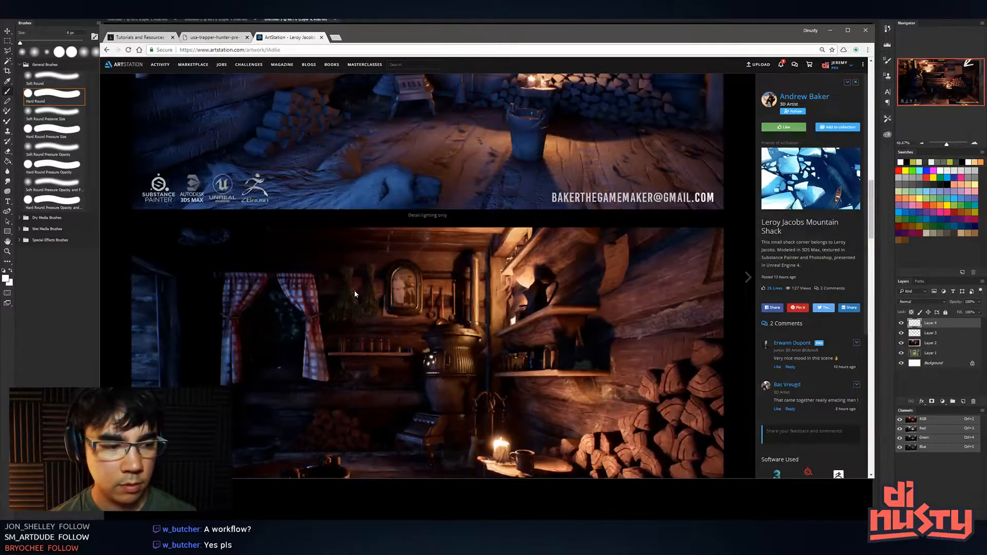
scroll(367, 309, "down", 1)
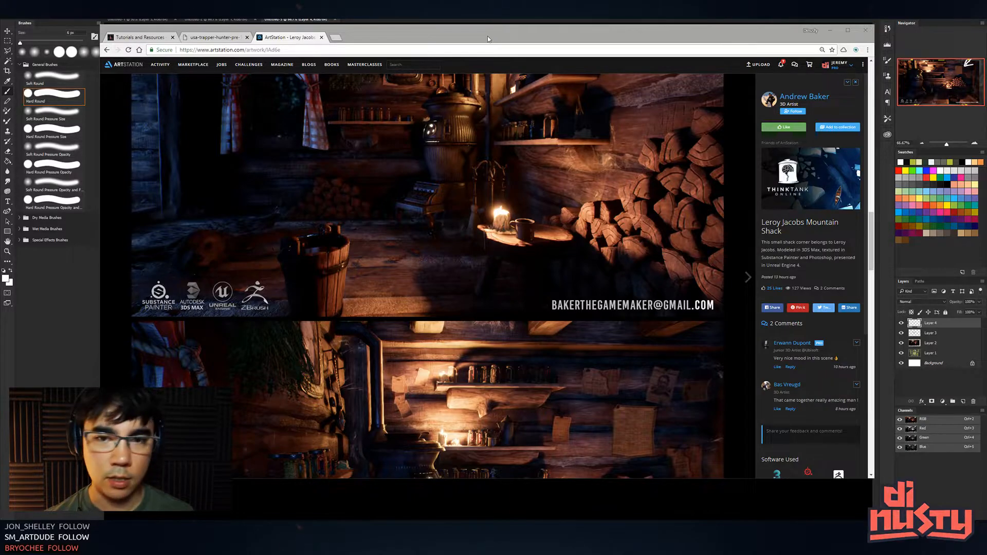
left_click(483, 22)
key("alt+Tab")
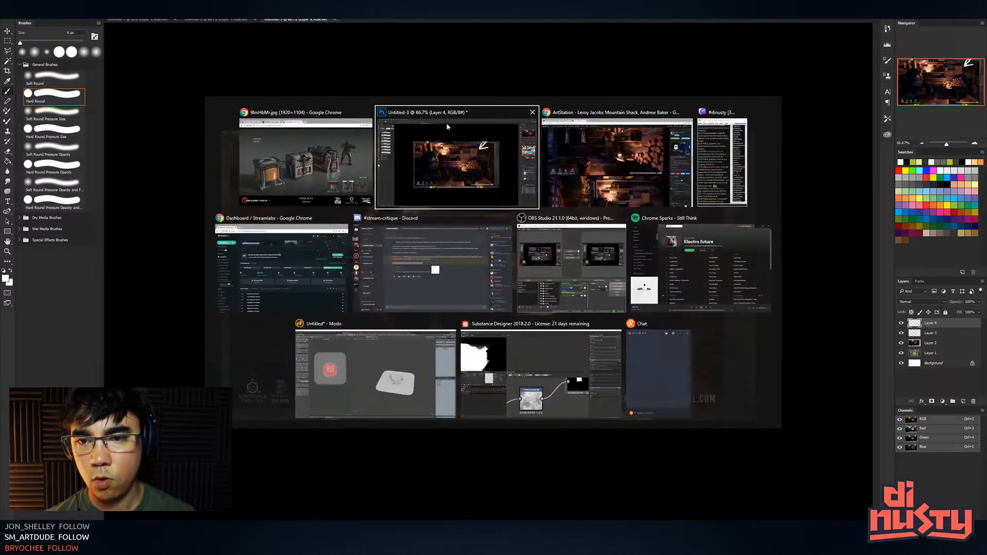
key("alt+Tab")
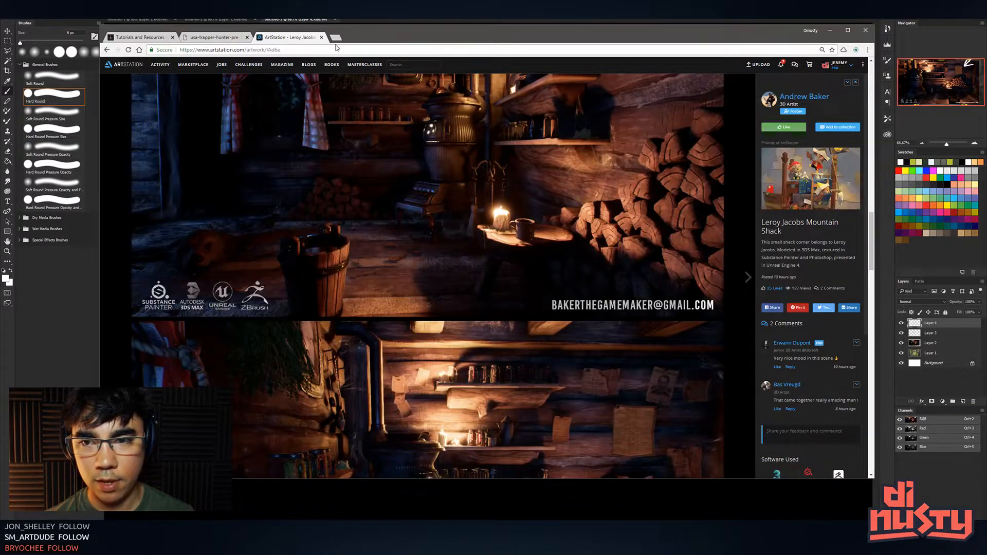
left_click(337, 49)
type("https://i.imgur.com/9lmHbMr.jpg")
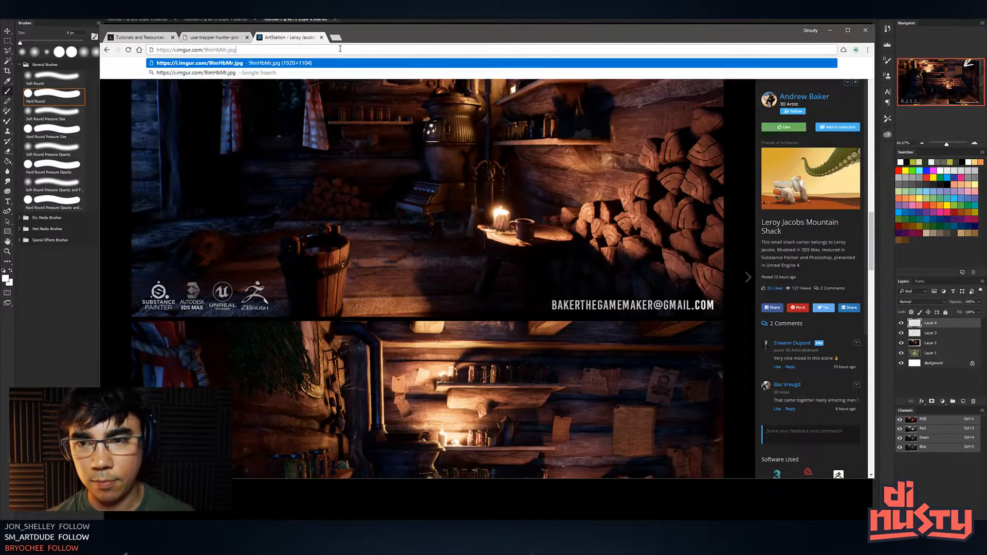
key("Return")
key("alt+Tab")
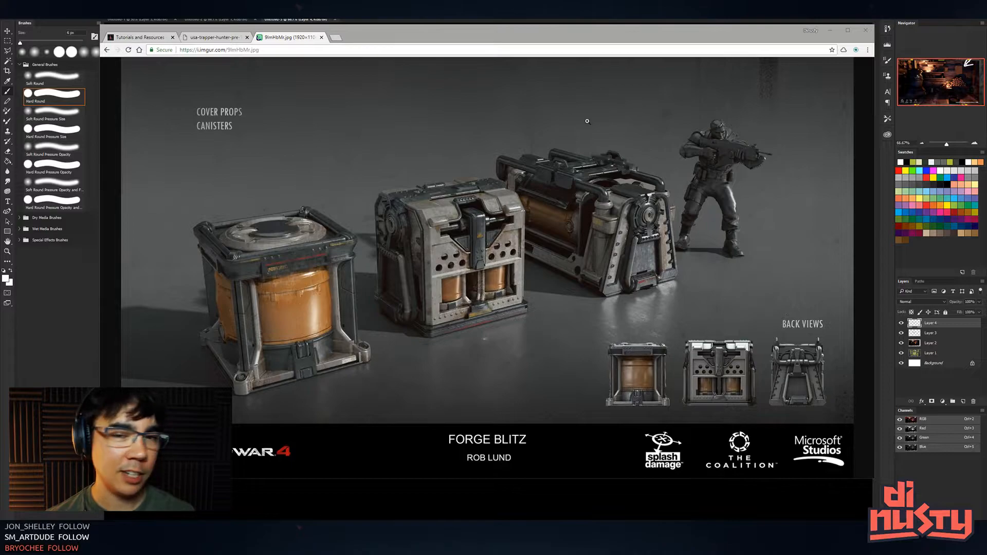
left_click(345, 49)
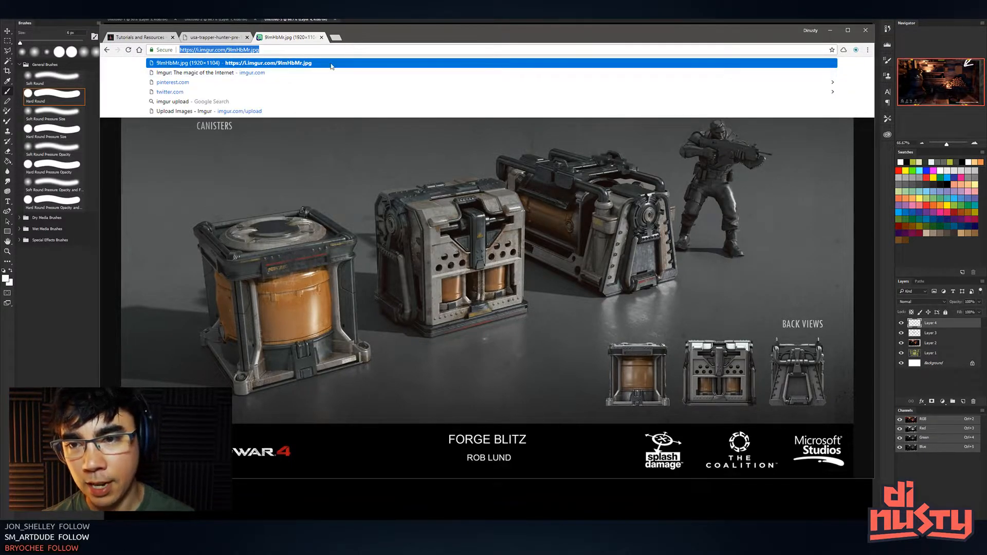
key("ctrl+t")
type("https://robeomega.artstation.com/projects/1mNQo")
key("Return")
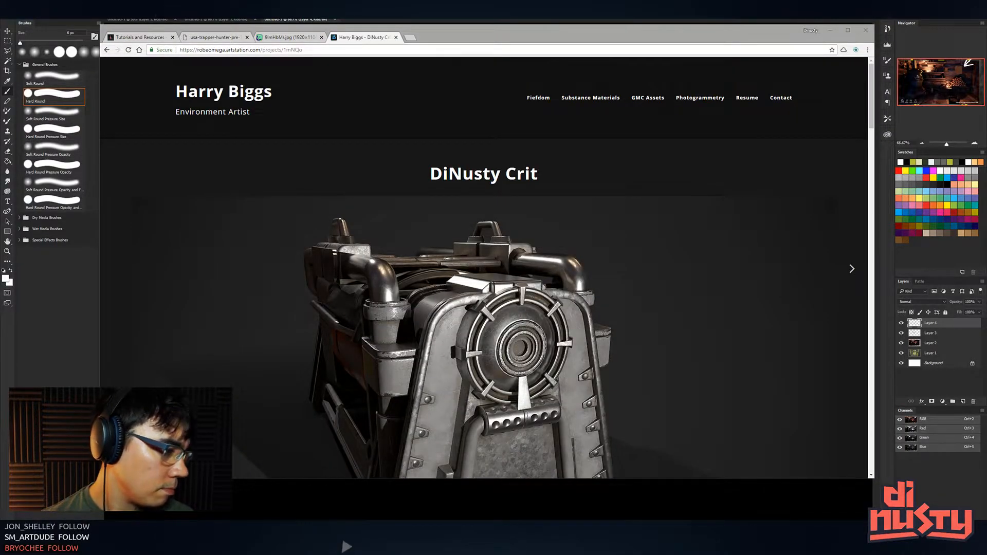
Examine the DiNusty Crit canister renders, starting with the enlarged front view and continuing to the angled side view.
left_click(620, 266)
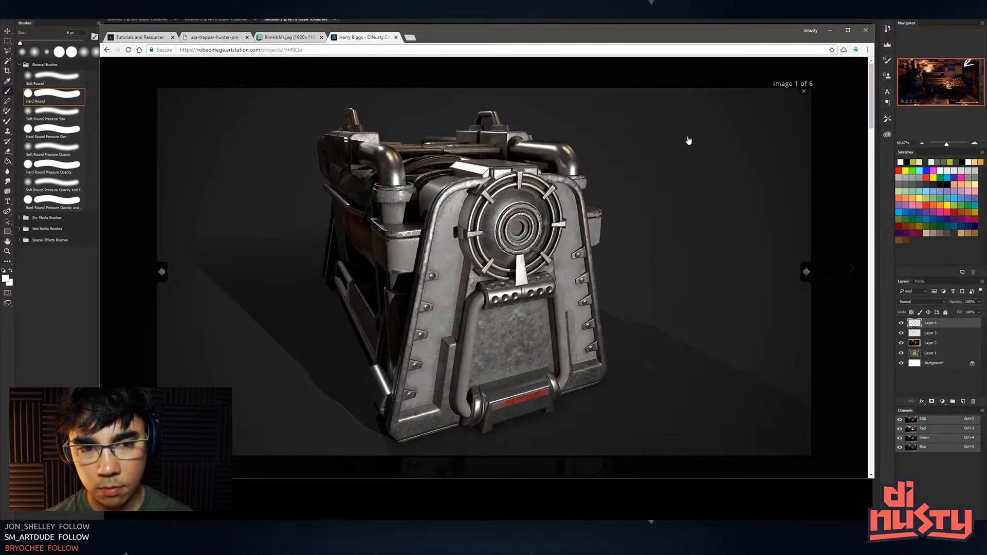
left_click(803, 91)
scroll(655, 142, "down", 3)
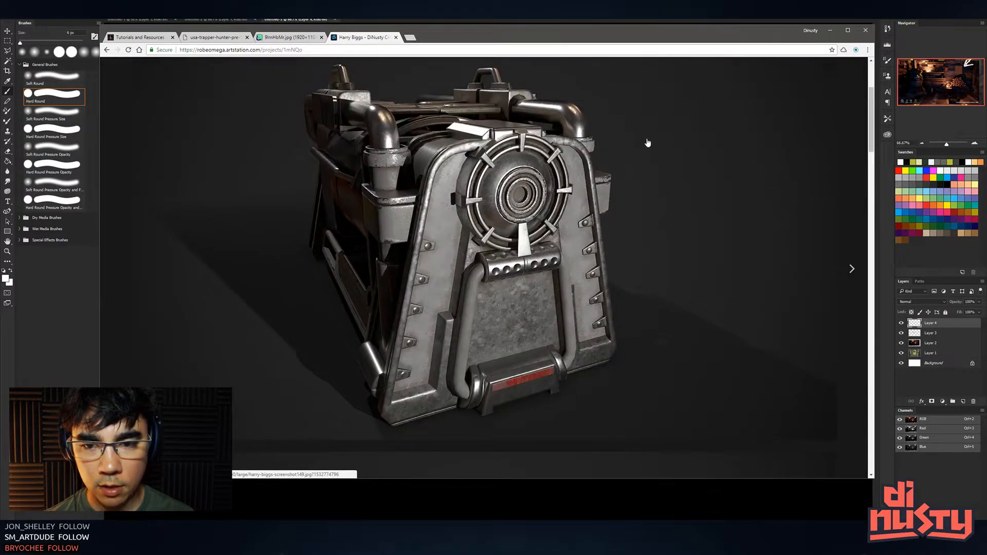
scroll(648, 143, "down", 5)
scroll(647, 142, "down", 3)
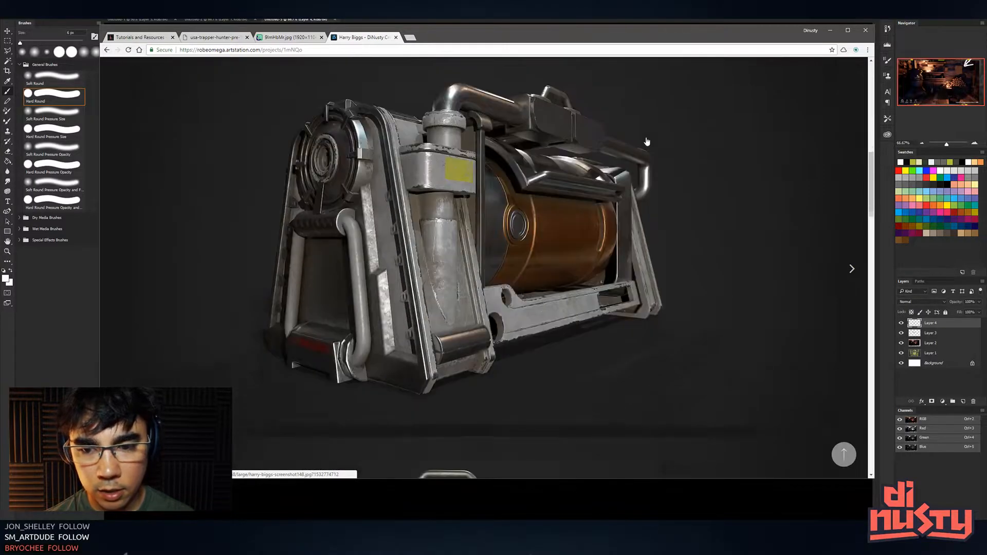
Separate the DiNusty Crit project page and the canister concept image into their own browser windows.
left_click_drag(346, 39, 444, 75)
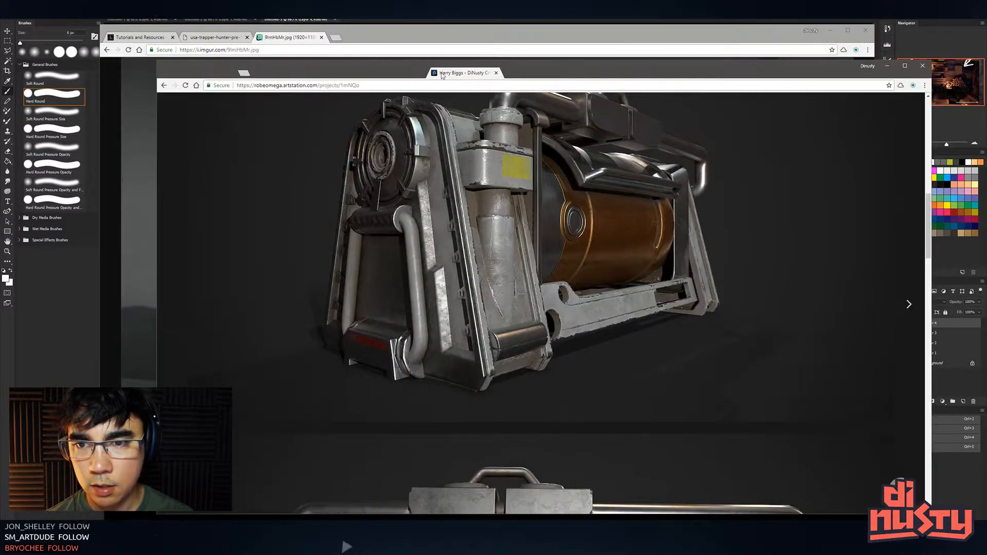
left_click_drag(200, 75, 164, 65)
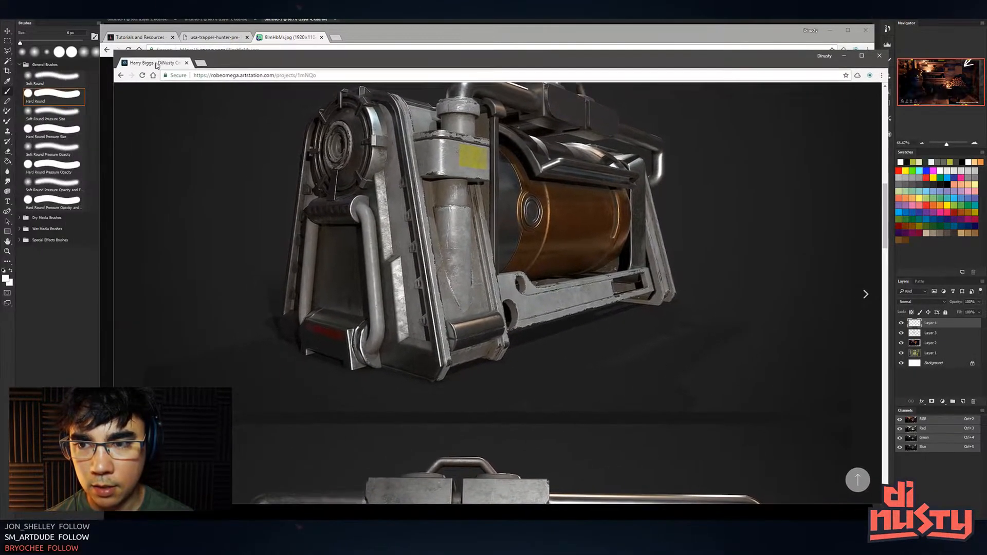
left_click(286, 42)
left_click_drag(288, 37, 345, 63)
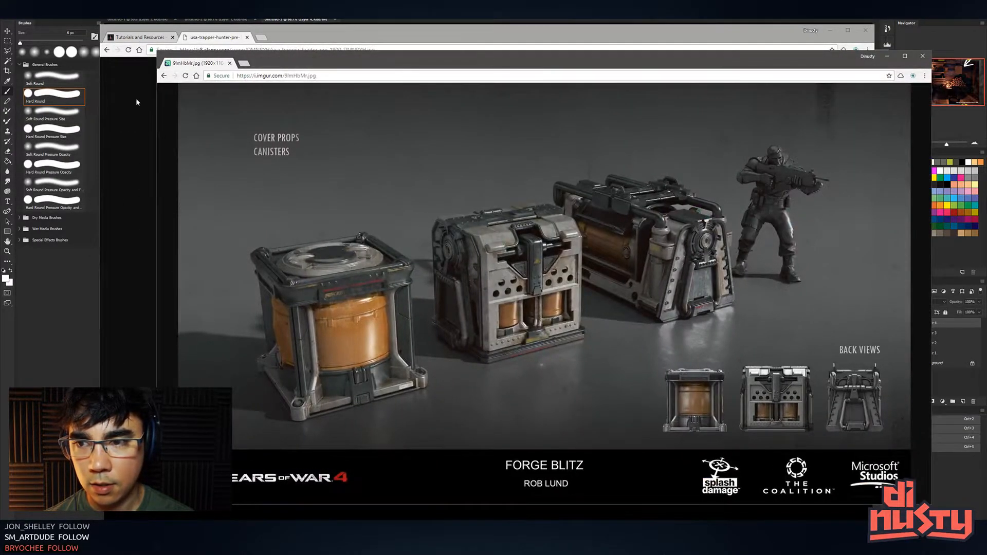
Close the browser window with the trapper photo and tile the canister concept and the DiNusty Crit project side by side.
left_click(282, 39)
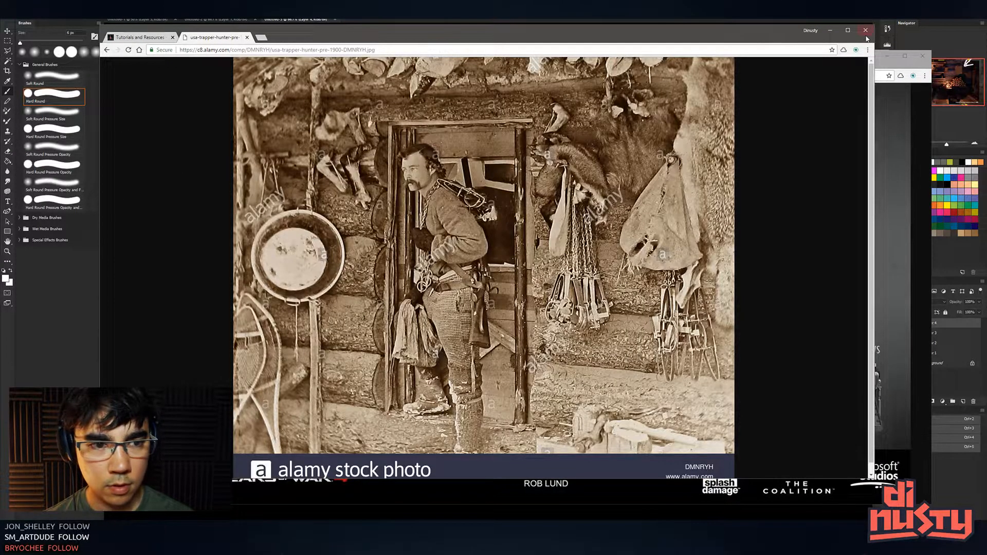
key("alt+Tab")
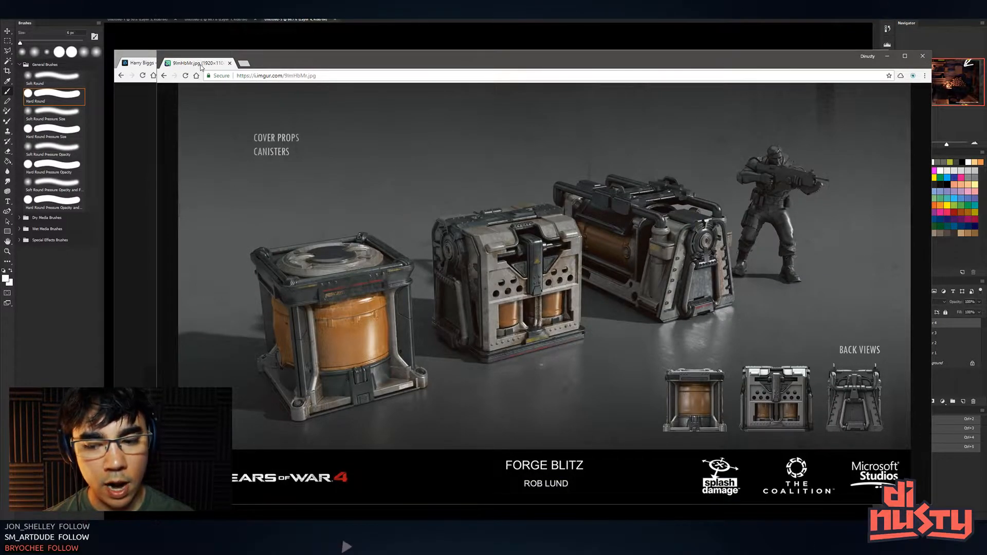
key("alt+Tab")
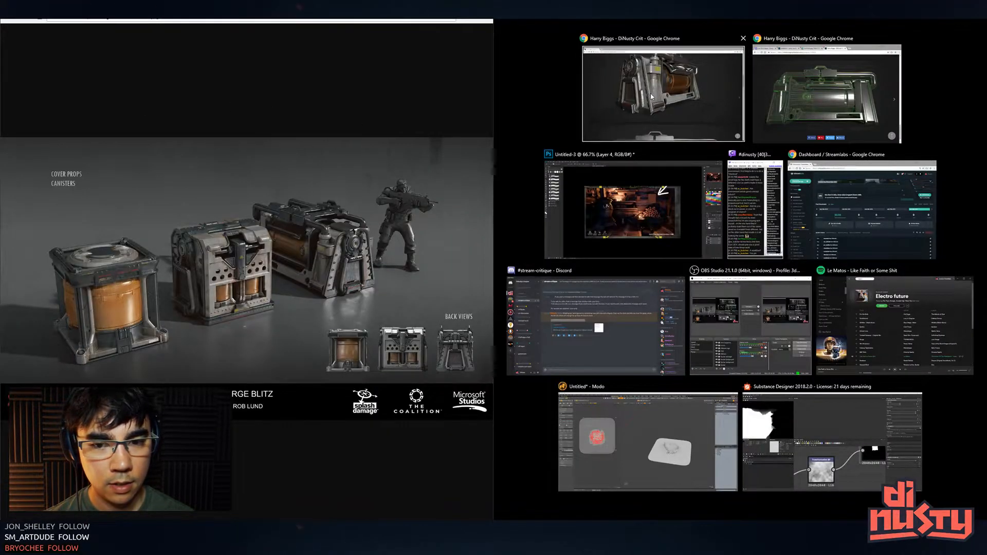
left_click(651, 96)
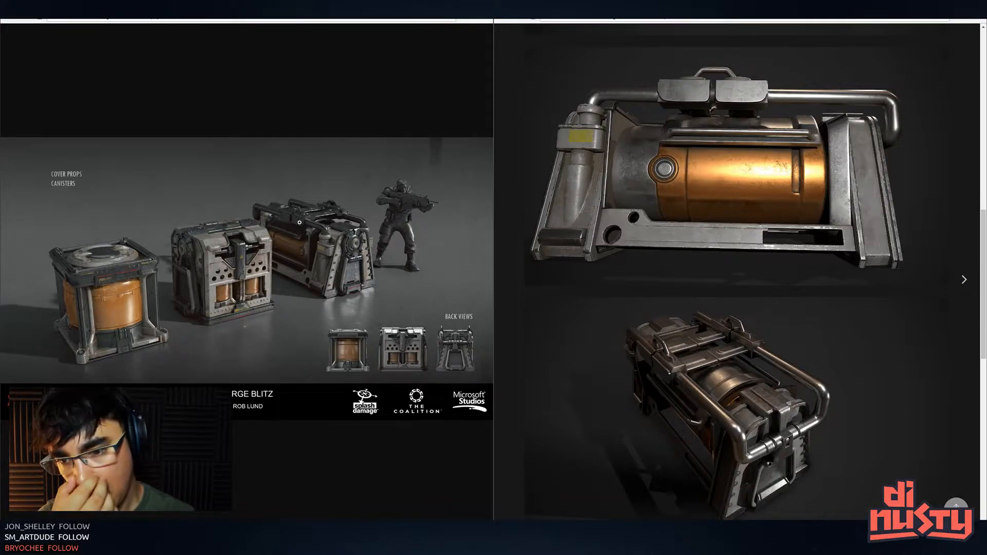
Enlarge the concept art to 200% and frame the long canister prop beside the soldier.
left_click(328, 228)
left_click(301, 213)
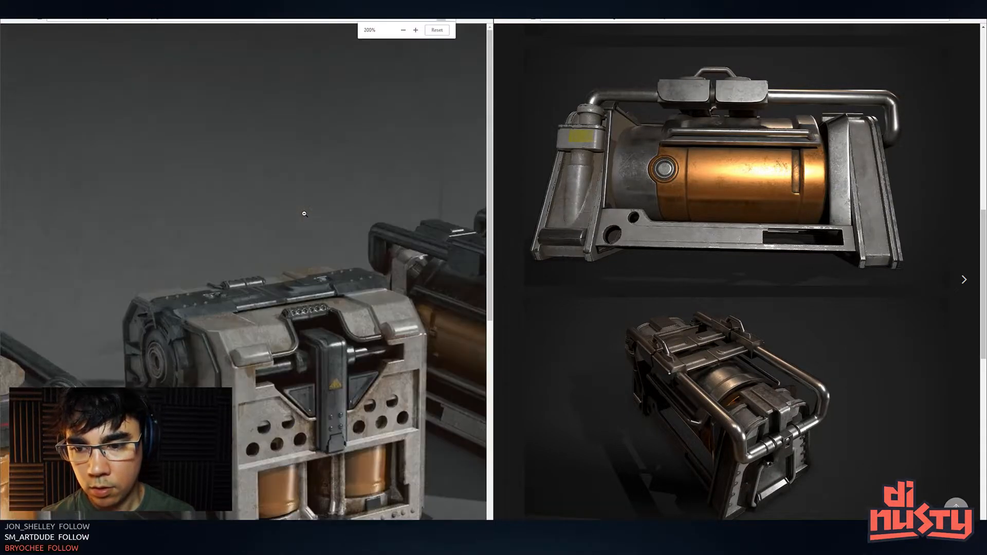
scroll(382, 225, "right", 7)
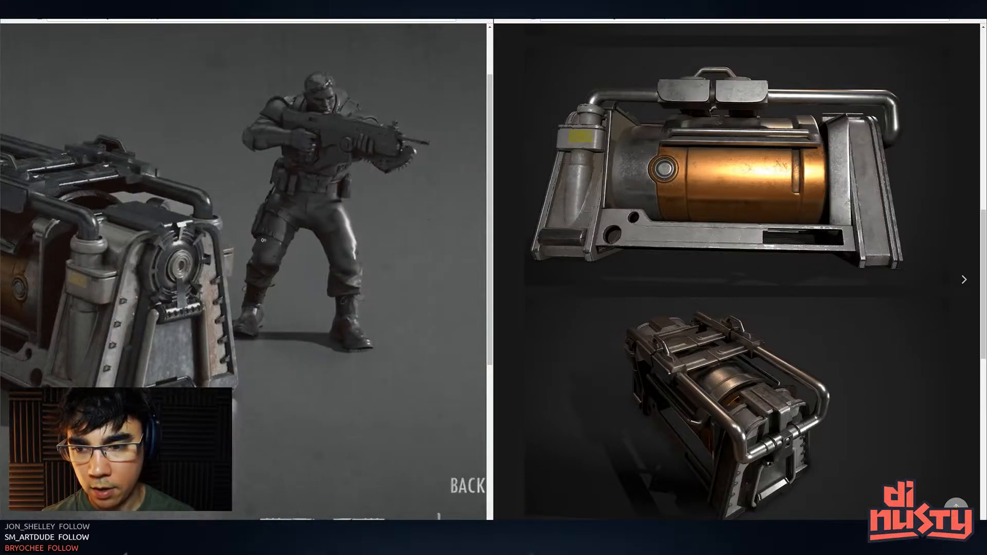
scroll(195, 238, "left", 4)
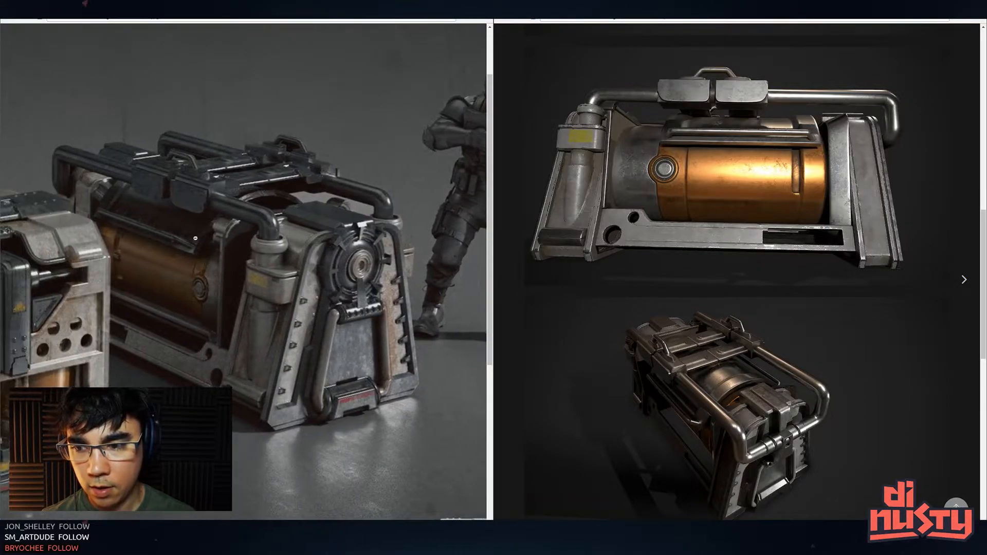
Enlarge the side-view render in the project gallery and compare the textured and wireframe images with the concept.
left_click(760, 248)
left_click(947, 165)
left_click(871, 172)
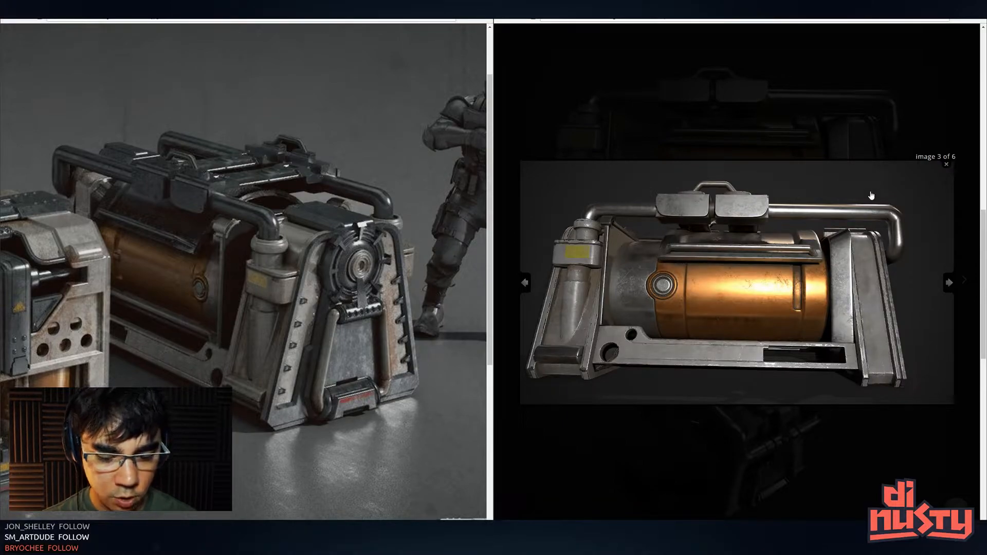
key("Left")
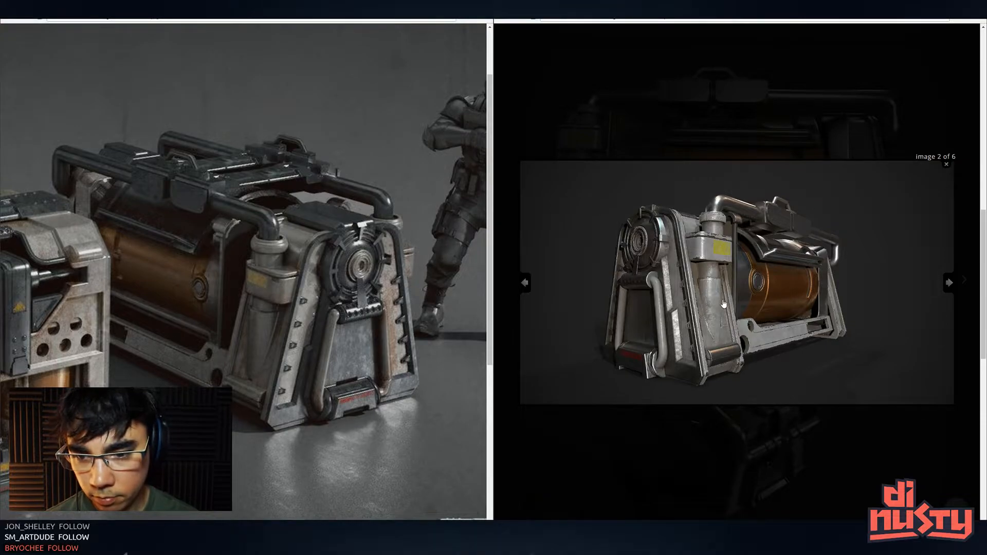
left_click(737, 277)
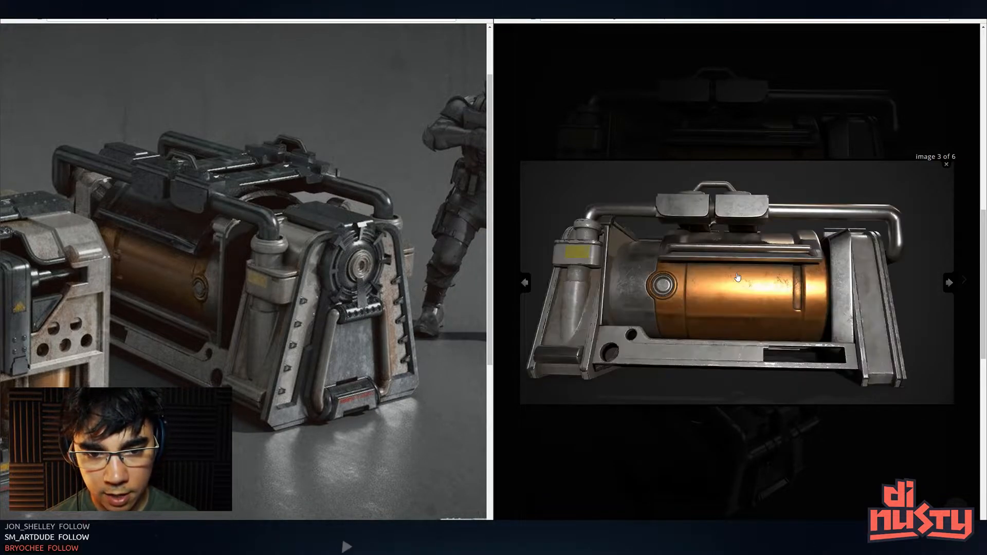
left_click(738, 276)
left_click(739, 274)
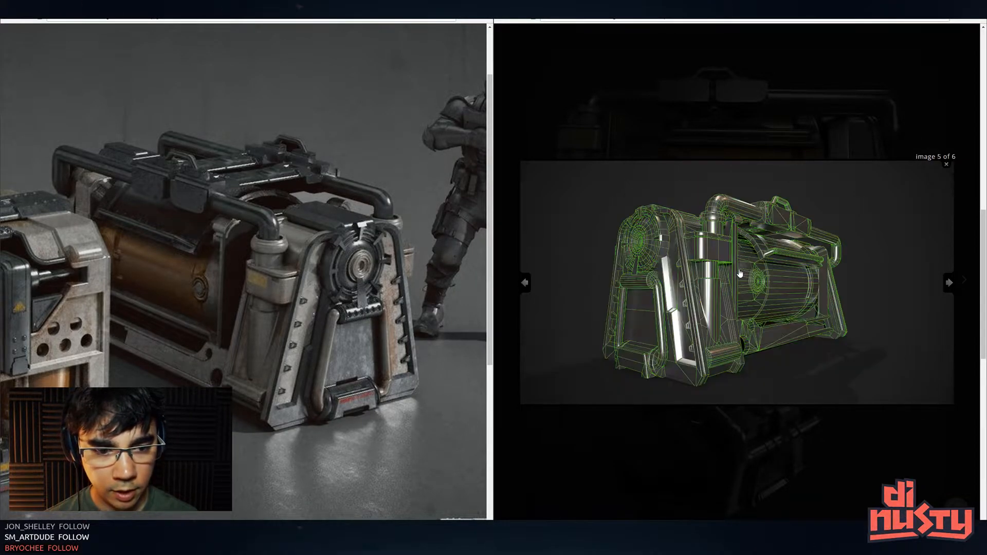
Go back through the gallery from the wireframe to the front-view render, image 1 of 6, comparing shapes and materials with the concept.
key("Left")
key("Right")
key("Right")
key("Left")
key("Left")
key("Left")
key("Left")
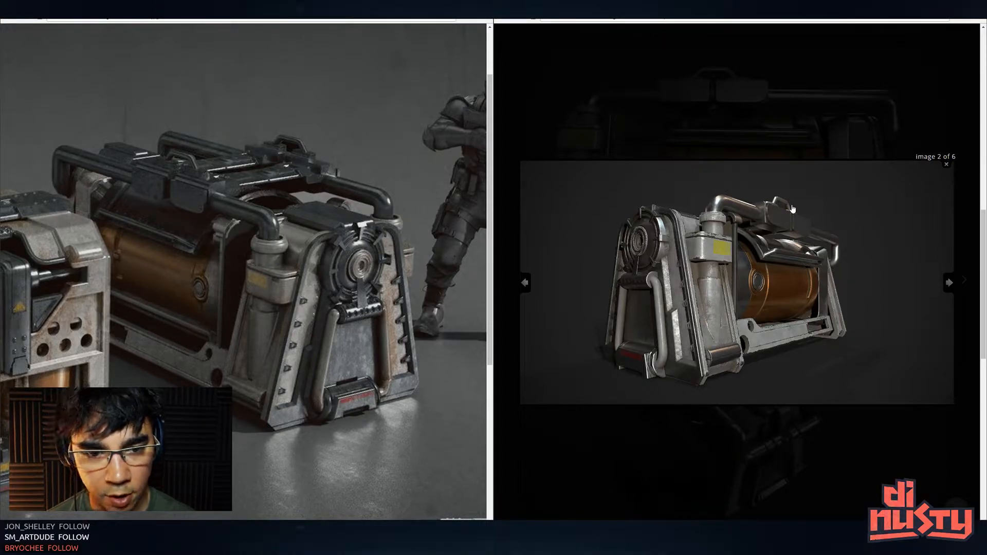
key("Left")
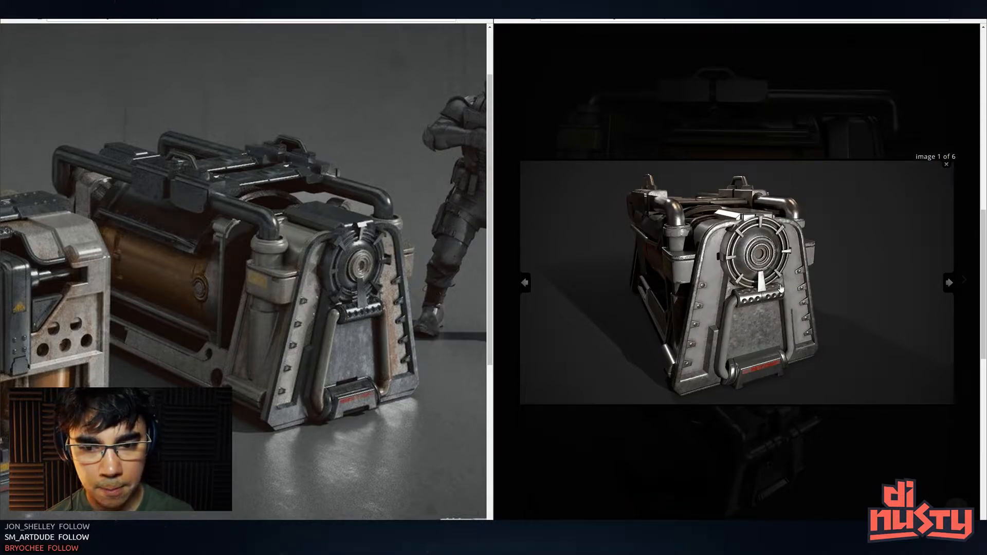
Copy the front-view canister render and paste it into the Photoshop document, tiled beside the concept art.
right_click(795, 332)
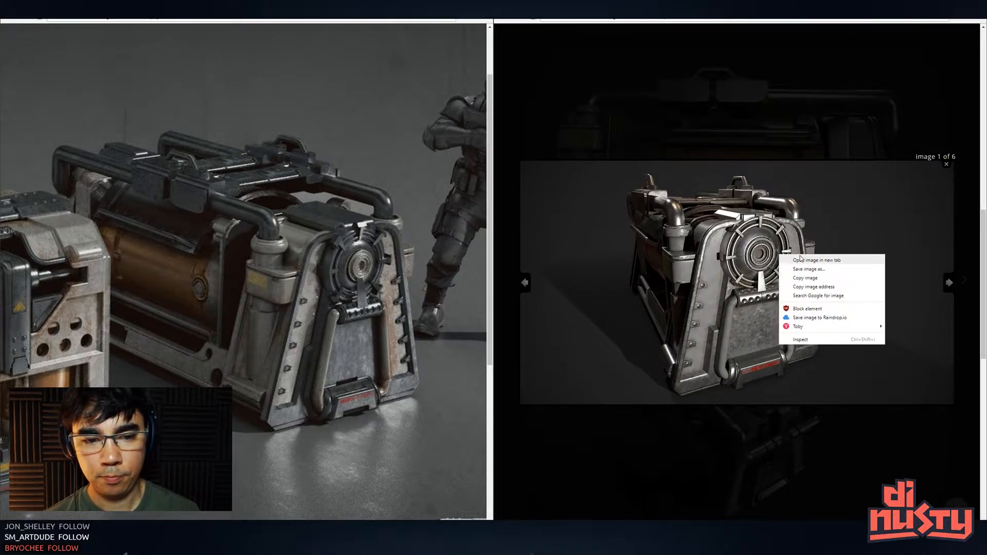
left_click(815, 259)
key("alt+Tab")
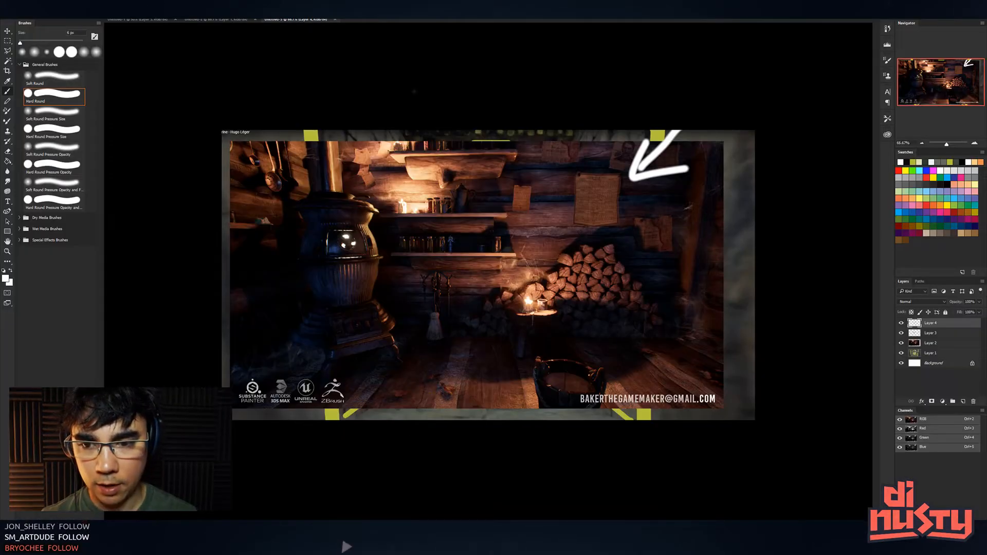
key("super+Right")
key("super")
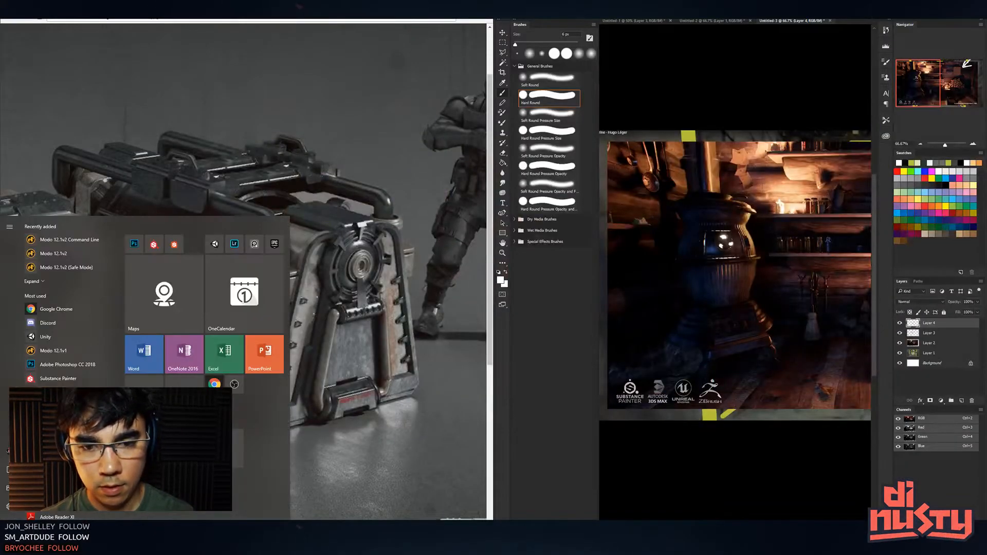
left_click(463, 44)
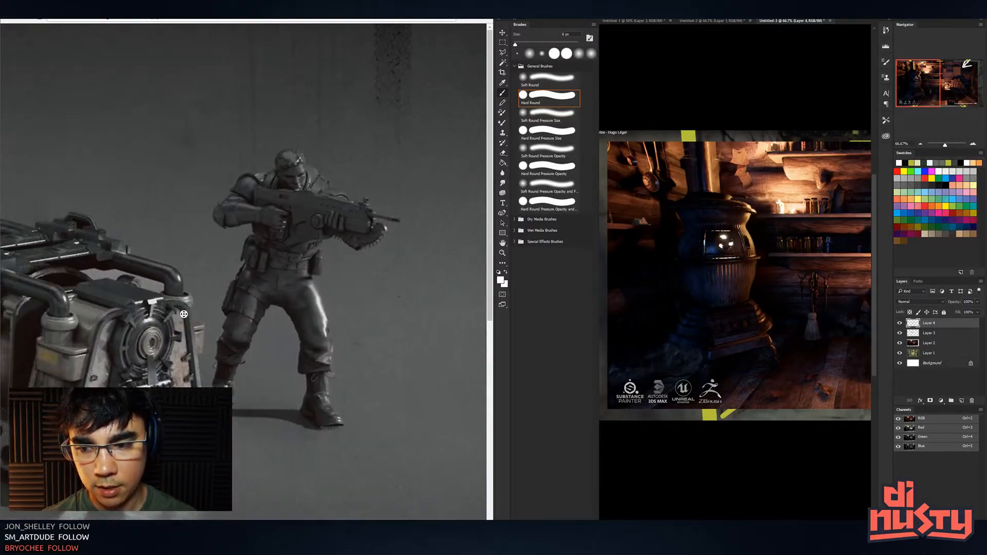
key("ctrl+v")
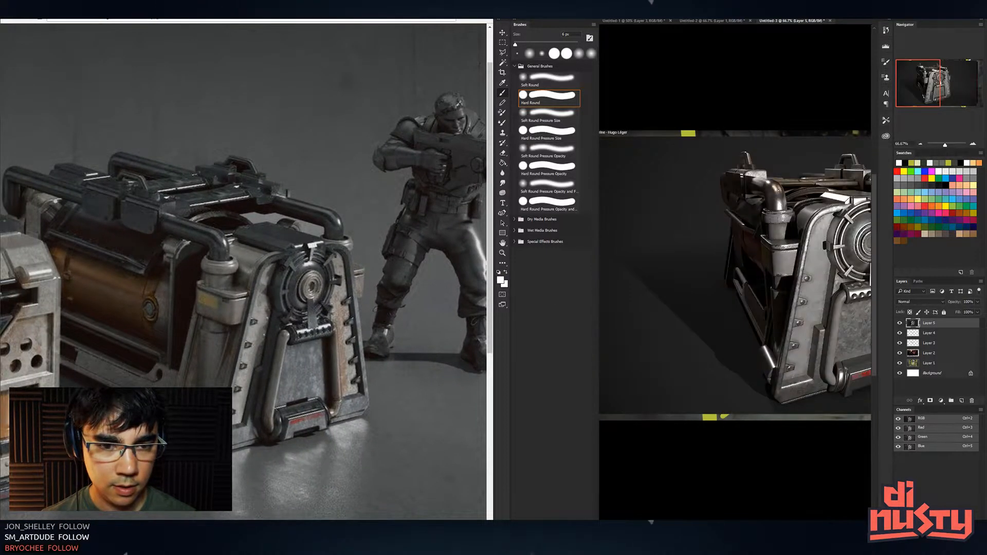
Duplicate the layer holding the pasted front-view canister render.
key("Tab")
mouse_move(719, 273)
left_mouse_down()
mouse_move(725, 248)
mouse_move(736, 263)
left_mouse_up()
key("Tab")
key("Tab")
key("ctrl+1")
key("Tab")
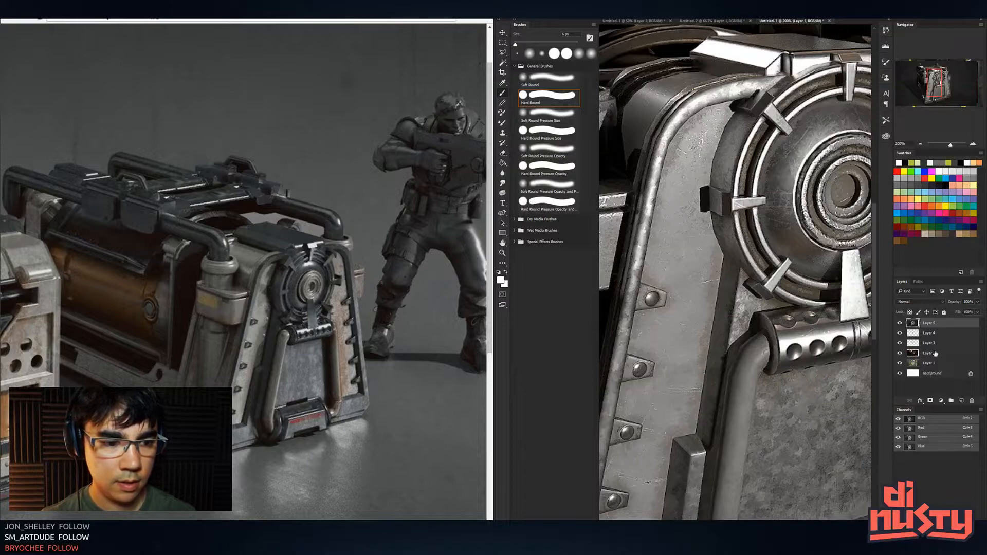
left_click_drag(781, 287, 744, 307)
left_click(941, 335)
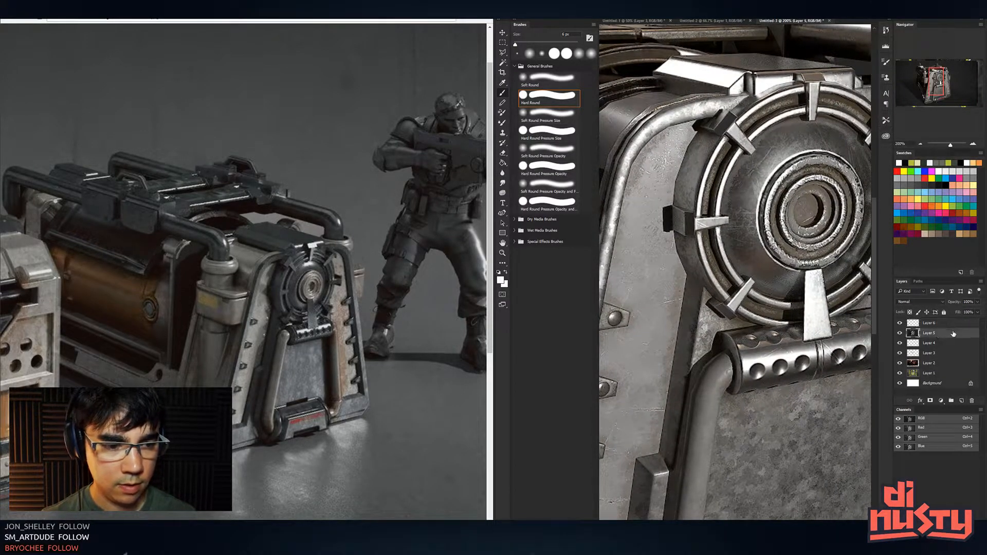
left_click_drag(959, 333, 958, 330)
left_click(958, 324)
key("ctrl+e")
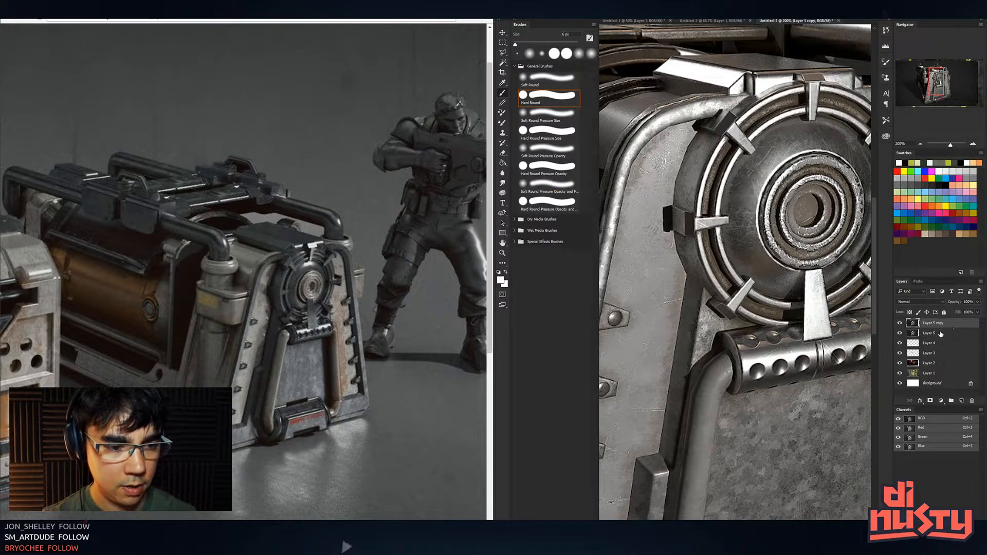
key("ctrl+o")
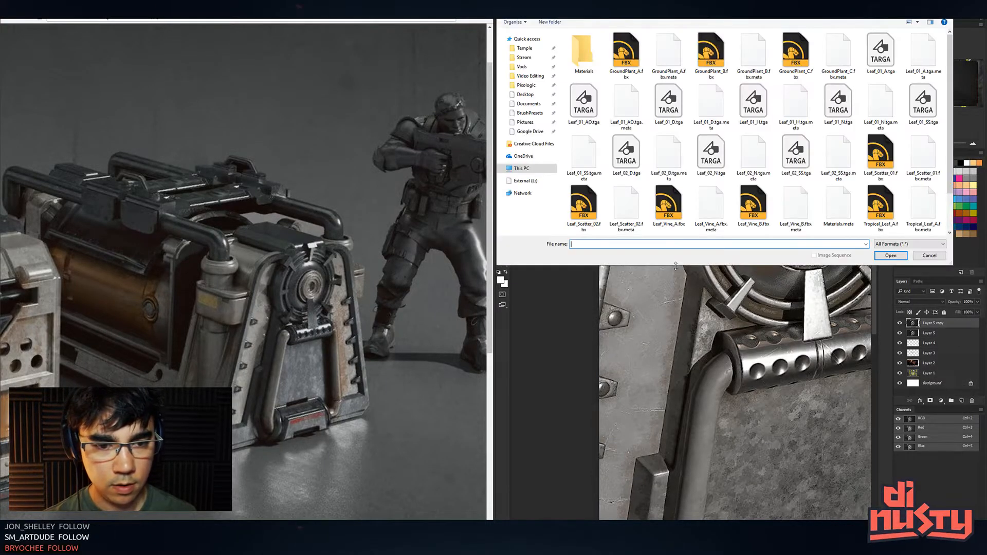
left_click(924, 257)
key("ctrl+u")
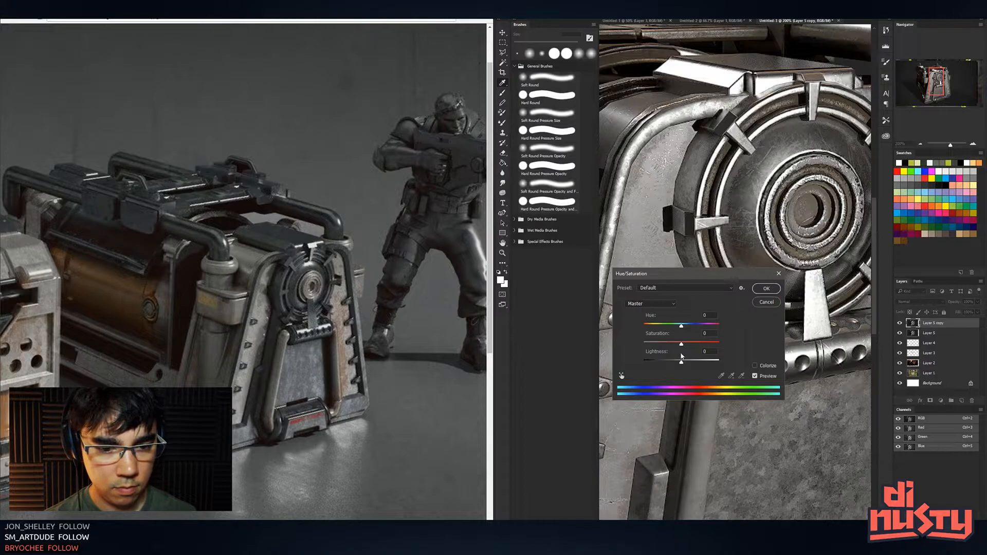
left_click_drag(682, 363, 665, 364)
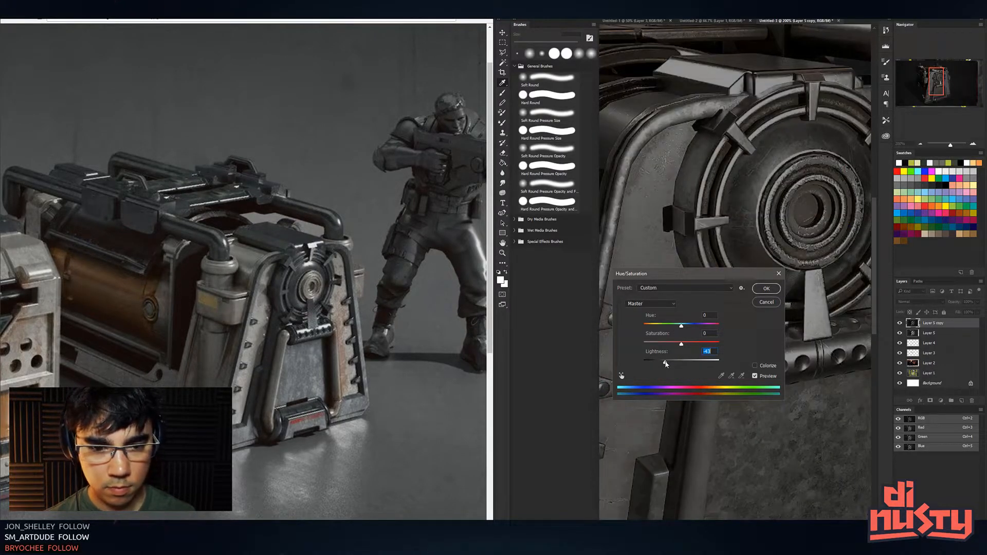
key("Escape")
key("b")
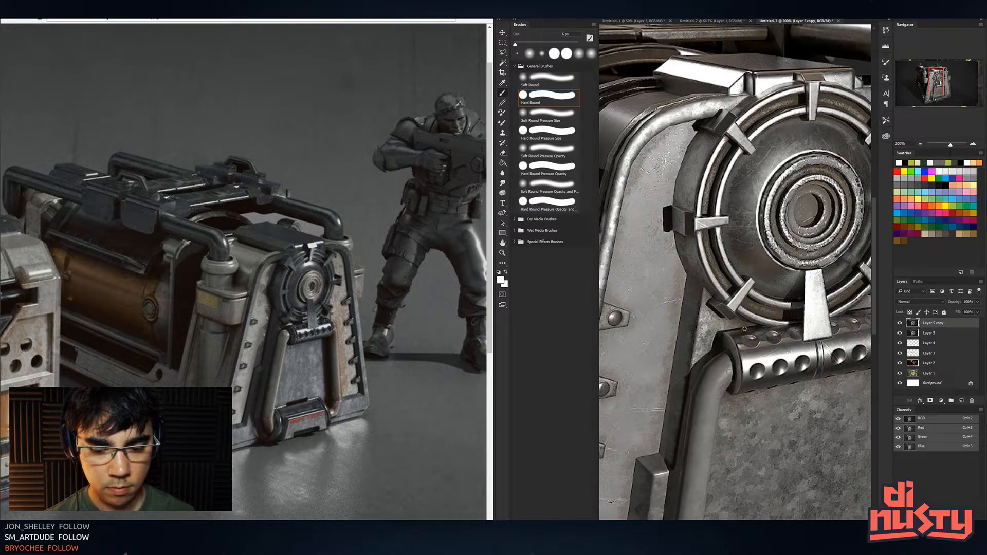
Darken the midtones of the duplicated render layer with Levels, using a midtone value of about 0.64.
key("ctrl+l")
left_click_drag(672, 354, 683, 354)
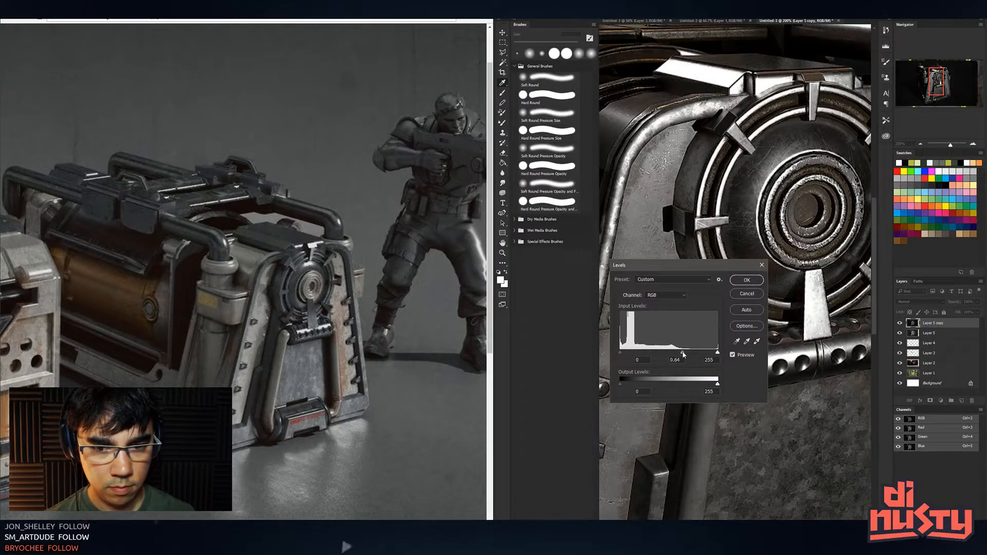
key("Escape")
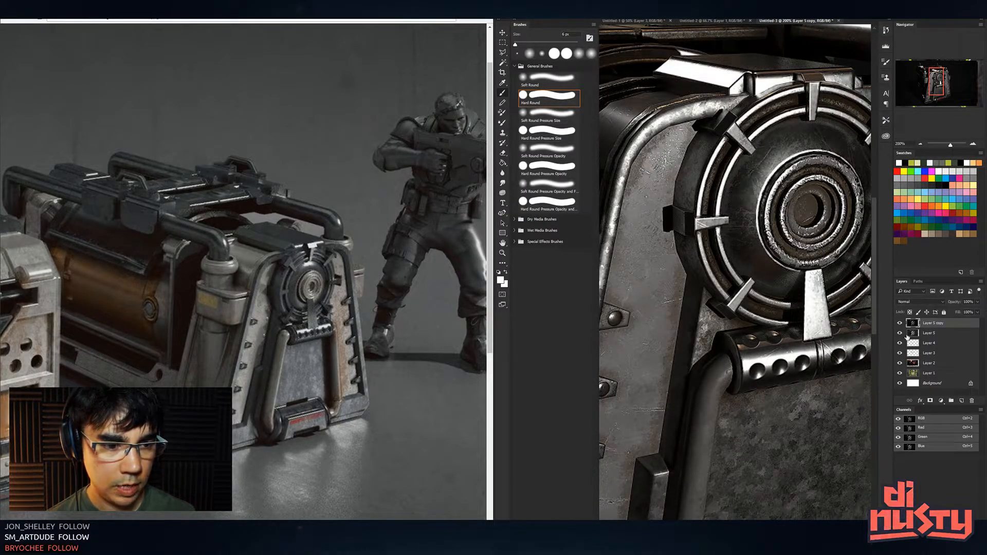
Add a layer mask to the darkened render copy and invert it to black so the darkening is hidden.
left_click(930, 401)
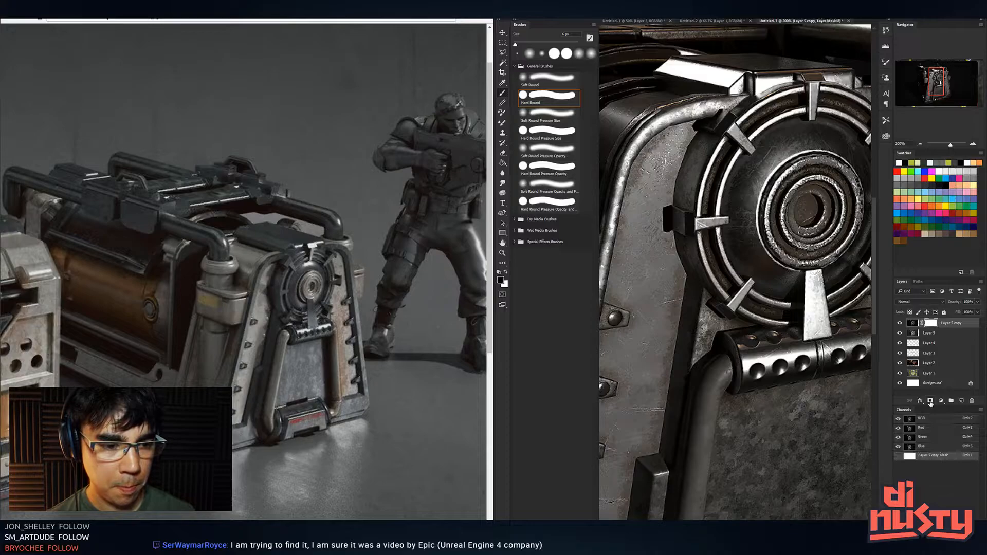
key("ctrl+z")
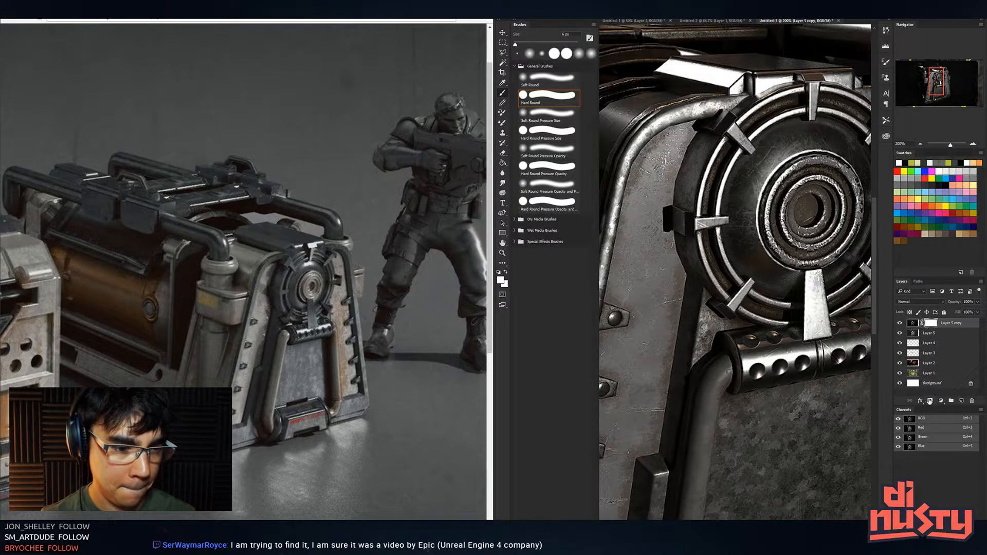
left_click(930, 401)
key("ctrl+i")
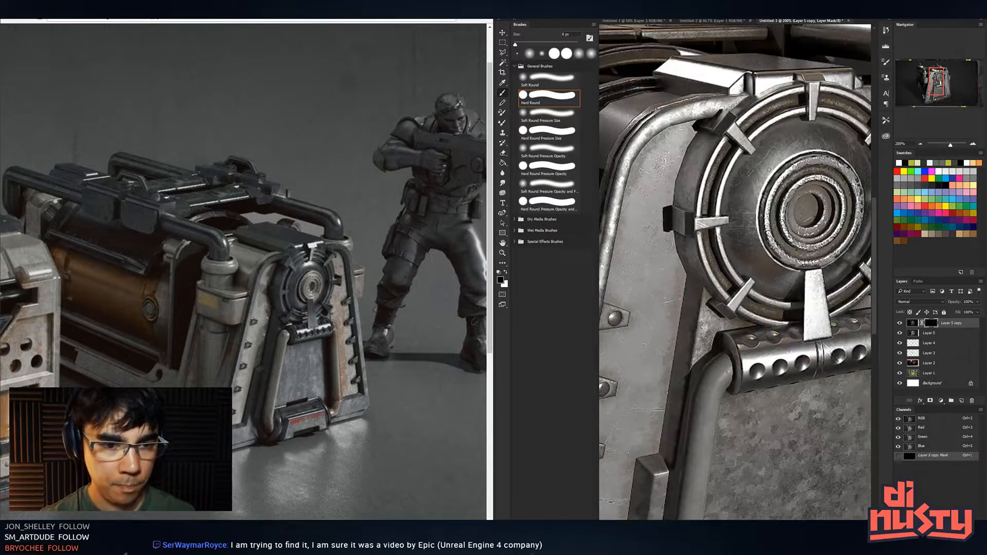
Enlarge the brush to about 46 px and paint white in the mask over the round front disc to reveal the darkening.
key("b")
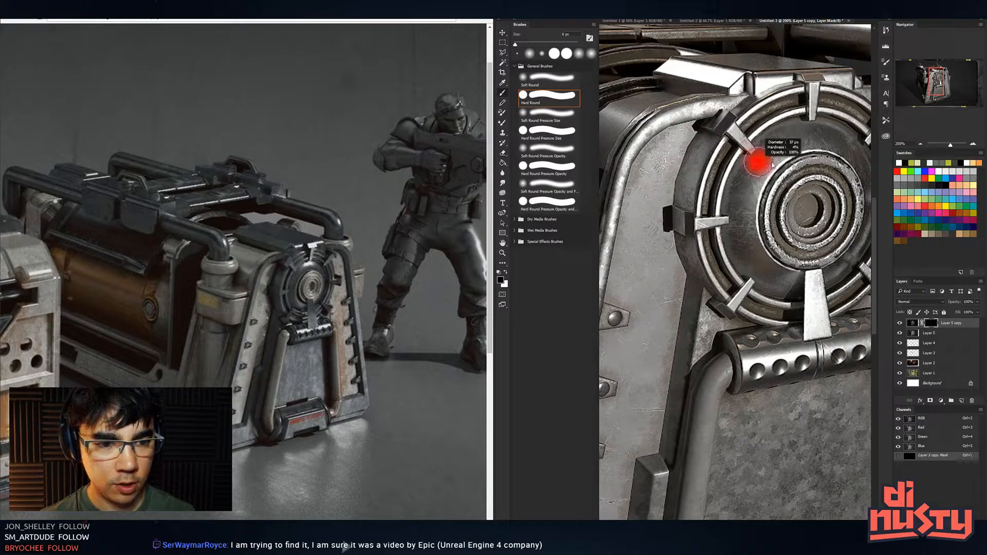
key("x")
key("bracketright")
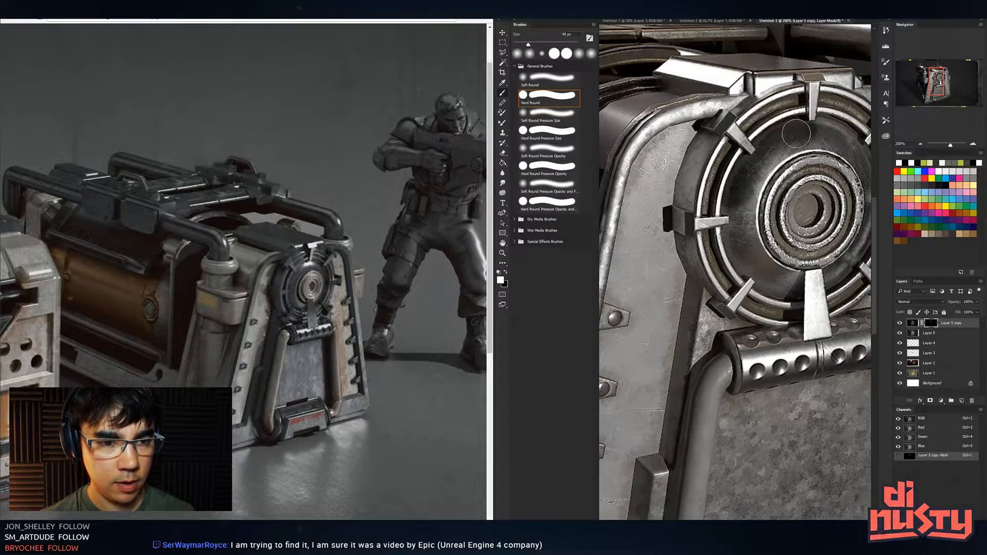
mouse_move(757, 266)
left_mouse_down()
mouse_move(742, 288)
mouse_move(690, 256)
mouse_move(717, 141)
mouse_move(697, 190)
mouse_move(693, 254)
mouse_move(742, 304)
mouse_move(806, 308)
mouse_move(719, 290)
mouse_move(766, 258)
mouse_move(796, 205)
mouse_move(741, 292)
left_mouse_up()
right_click(715, 153, "alt")
mouse_move(800, 197)
left_mouse_down()
mouse_move(782, 144)
mouse_move(740, 103)
mouse_move(709, 92)
mouse_move(640, 144)
left_mouse_up()
mouse_move(638, 98)
left_mouse_down()
mouse_move(776, 139)
mouse_move(674, 189)
mouse_move(652, 241)
mouse_move(636, 362)
left_mouse_up()
Extend the mask's white painting over the disc's outer rim and the dimpled cylinder below it, retouching spillover in black.
right_click(776, 139, "alt")
mouse_move(782, 116)
left_mouse_down()
mouse_move(738, 178)
mouse_move(669, 180)
mouse_move(808, 199)
mouse_move(794, 169)
mouse_move(642, 168)
left_mouse_up()
mouse_move(705, 168)
left_mouse_down()
mouse_move(726, 169)
mouse_move(787, 237)
mouse_move(798, 324)
left_mouse_up()
mouse_move(670, 372)
left_mouse_down()
mouse_move(755, 305)
mouse_move(668, 280)
mouse_move(739, 216)
left_mouse_up()
mouse_move(663, 273)
left_mouse_down()
mouse_move(750, 258)
mouse_move(678, 255)
mouse_move(708, 280)
mouse_move(802, 251)
mouse_move(735, 192)
mouse_move(781, 180)
mouse_move(748, 199)
left_mouse_up()
left_click_drag(755, 114, 767, 116)
key("x")
left_click_drag(773, 203, 751, 158)
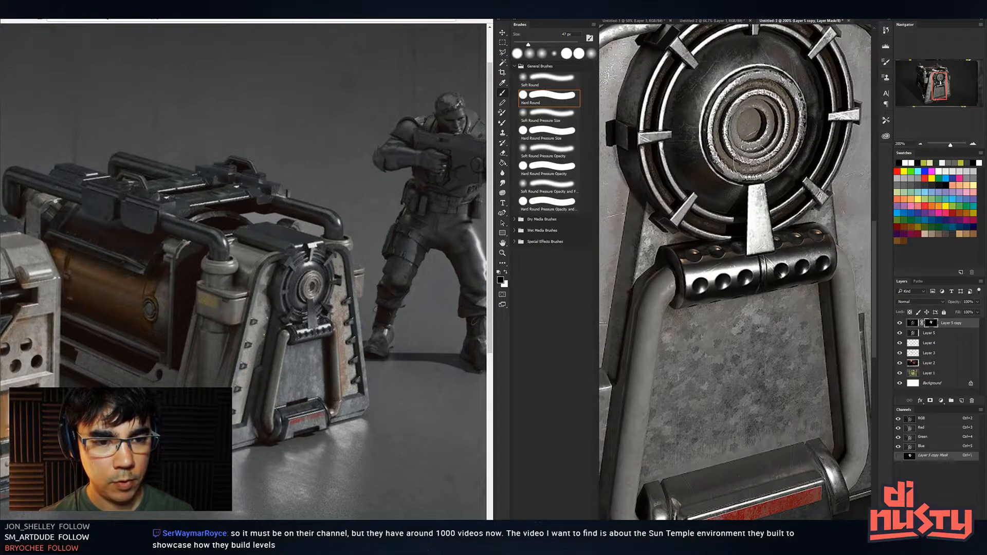
Paint black in the mask over the disc's centre recess and around the dimpled cylinder to restore the lighter metal.
left_click_drag(744, 104, 742, 140)
left_click_drag(638, 246, 685, 154)
right_click(684, 155)
left_click(748, 226)
left_click_drag(756, 331, 710, 233)
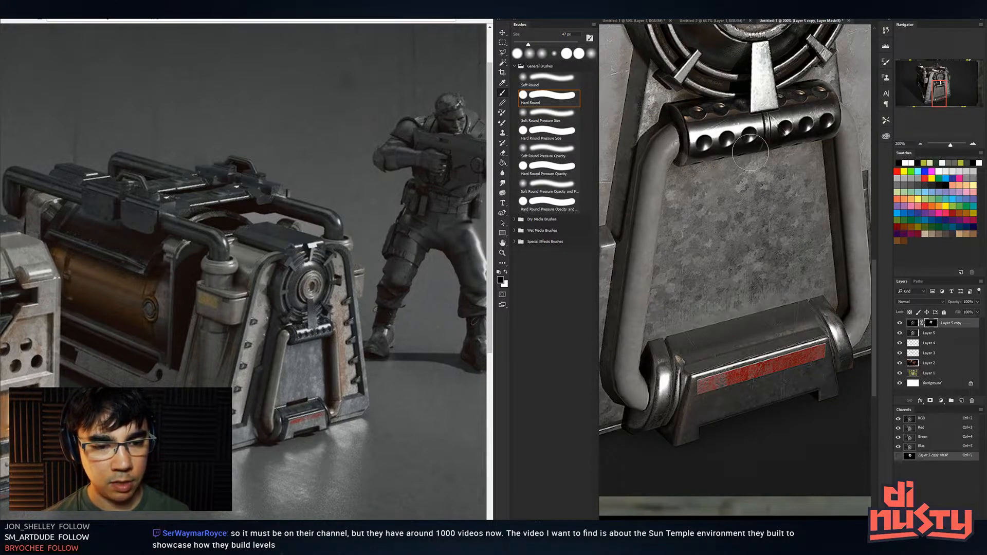
key("space")
left_click_drag(770, 223, 795, 234)
left_click_drag(732, 246, 610, 334)
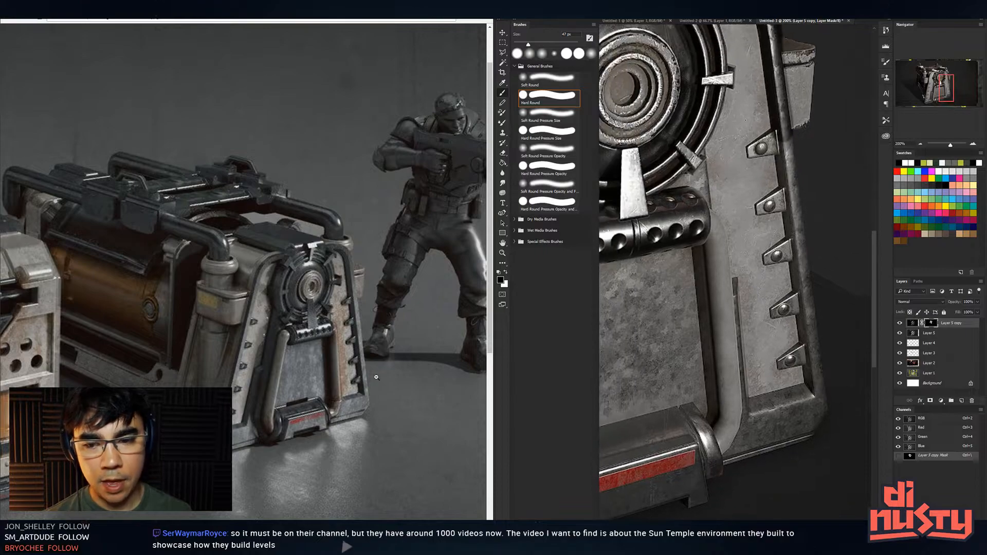
left_click_drag(721, 259, 811, 308)
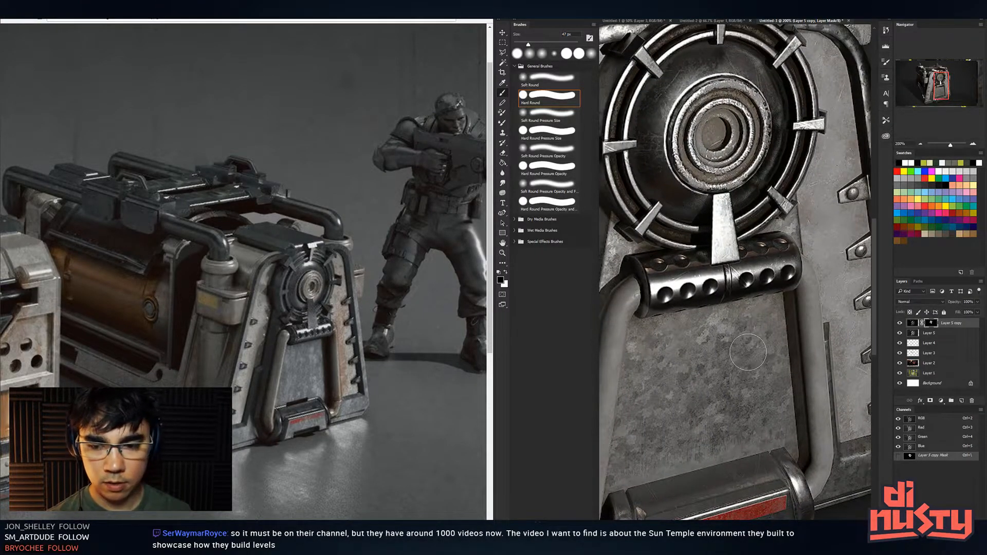
left_click_drag(741, 388, 751, 269)
mouse_move(629, 350)
left_mouse_down()
mouse_move(780, 284)
mouse_move(869, 221)
left_mouse_up()
mouse_move(771, 334)
left_mouse_down()
mouse_move(714, 347)
mouse_move(731, 342)
mouse_move(729, 327)
mouse_move(756, 308)
left_mouse_up()
Paint white in the mask with a 25 px brush over the front panel's lower-left corner guard and long left edge trim.
key("x")
left_click_drag(756, 309, 772, 311)
mouse_move(703, 331)
left_mouse_down()
mouse_move(686, 344)
mouse_move(701, 367)
mouse_move(683, 337)
left_mouse_up()
left_click_drag(681, 332, 671, 332)
left_click_drag(712, 318, 675, 328)
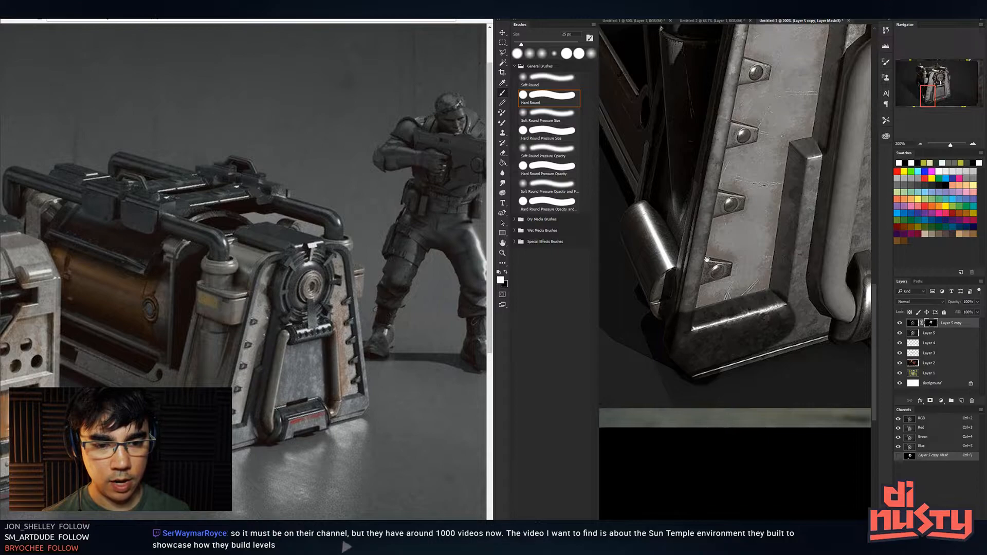
left_click_drag(702, 281, 663, 428)
left_click(709, 130, "shift")
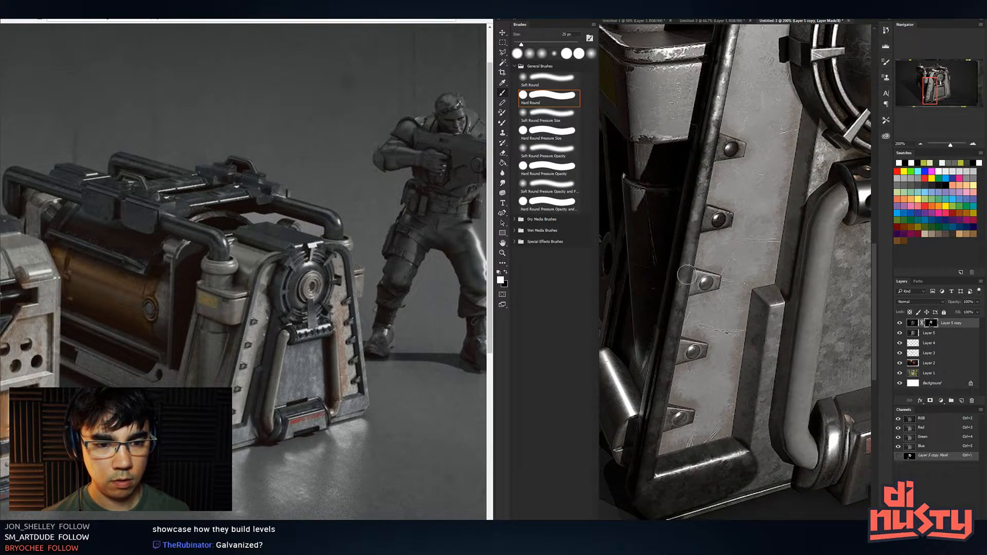
Reveal the darkening on the left panel's rivet plates and along the upright bar beside the handle.
scroll(696, 283, "down", 2)
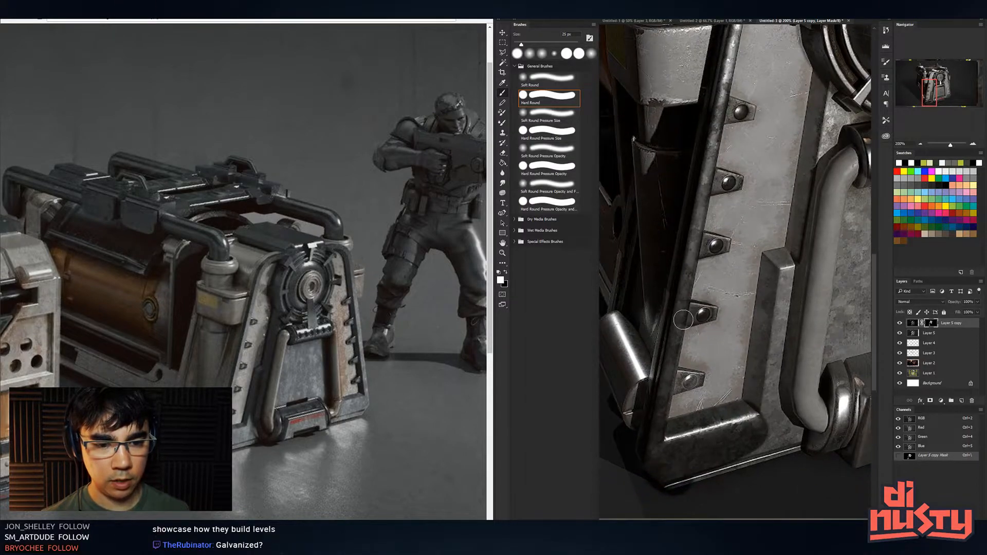
scroll(684, 320, "down", 2)
scroll(702, 340, "down", 1)
right_click(781, 235, "alt")
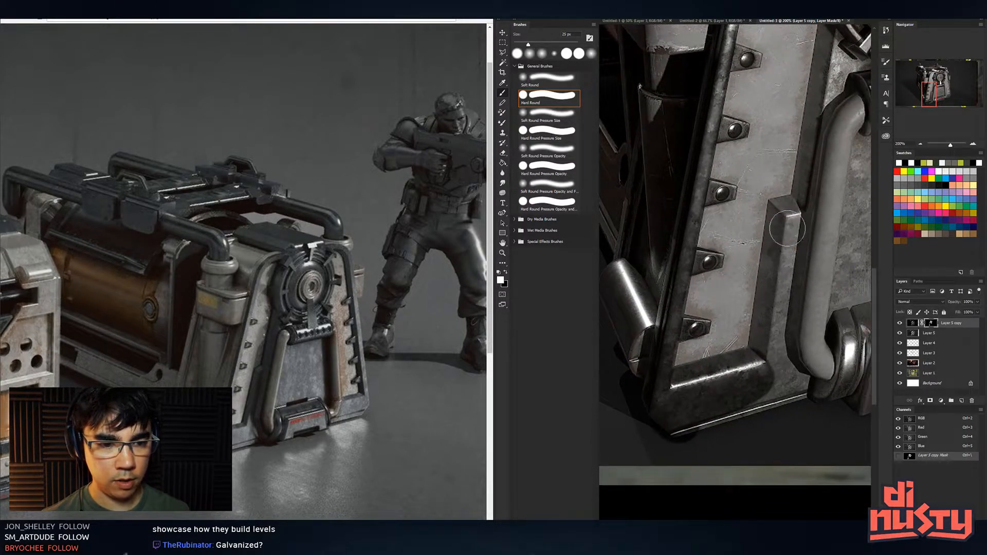
left_click(784, 216)
left_click(765, 373, "shift")
mouse_move(765, 378)
left_mouse_down()
mouse_move(789, 384)
mouse_move(772, 396)
left_mouse_up()
Darken the right end collar of the red-labelled foot piece through the mask, alternating white and black to clean its edges.
left_click_drag(851, 380, 599, 386)
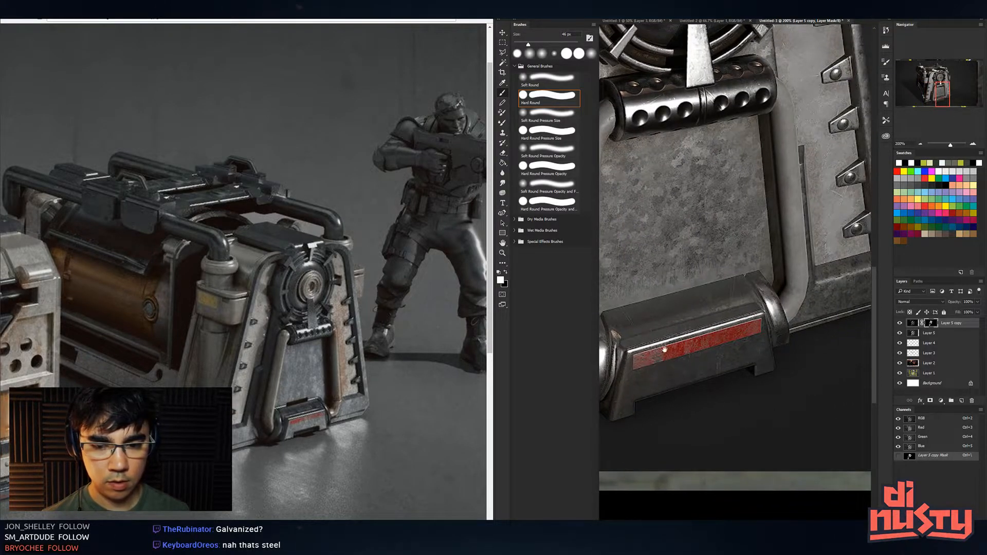
left_click_drag(665, 349, 759, 345)
mouse_move(830, 331)
left_mouse_down()
mouse_move(826, 317)
mouse_move(689, 330)
left_mouse_up()
left_click_drag(744, 267, 739, 267)
key("x")
mouse_move(729, 253)
left_mouse_down()
mouse_move(754, 294)
mouse_move(783, 315)
left_mouse_up()
left_click_drag(750, 235, 755, 261)
mouse_move(815, 310)
left_mouse_down()
mouse_move(748, 329)
mouse_move(790, 315)
mouse_move(745, 310)
left_mouse_up()
key("x")
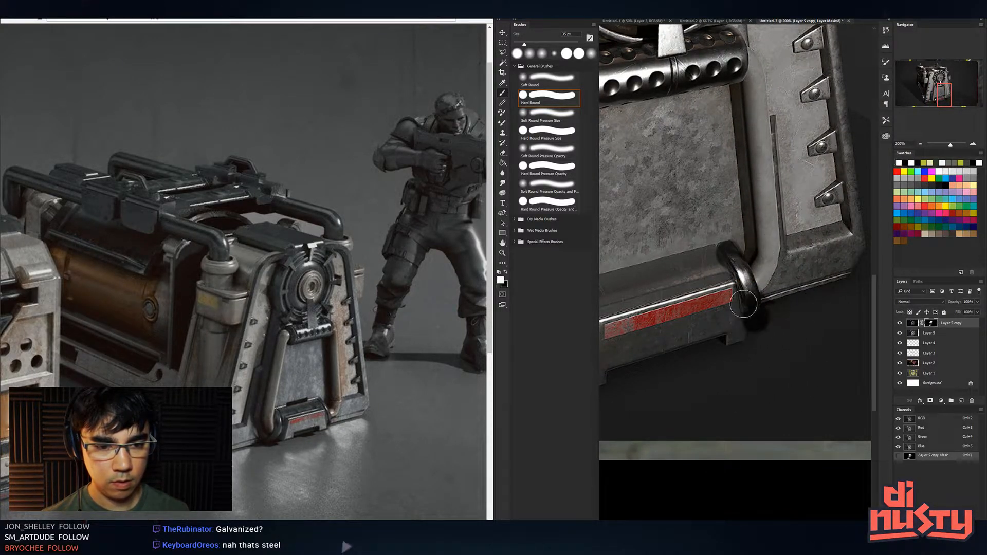
key("x")
mouse_move(696, 246)
left_mouse_down()
mouse_move(728, 280)
mouse_move(691, 243)
mouse_move(718, 283)
left_mouse_up()
mouse_move(741, 334)
left_mouse_down()
mouse_move(775, 315)
mouse_move(750, 322)
mouse_move(774, 270)
mouse_move(732, 332)
left_mouse_up()
Paint white in the mask over the front panel's lower-right corner guard and right edge trim, adjusting the brush size.
key("x")
key("bracketleft")
key("bracketleft")
key("bracketleft")
mouse_move(739, 337)
left_mouse_down()
mouse_move(798, 319)
mouse_move(808, 292)
mouse_move(783, 320)
left_mouse_up()
left_click_drag(764, 319, 776, 317)
left_click_drag(773, 309, 780, 327)
mouse_move(758, 351)
left_mouse_down()
mouse_move(760, 326)
mouse_move(813, 366)
mouse_move(839, 355)
mouse_move(784, 407)
left_mouse_up()
left_click_drag(797, 370, 796, 384)
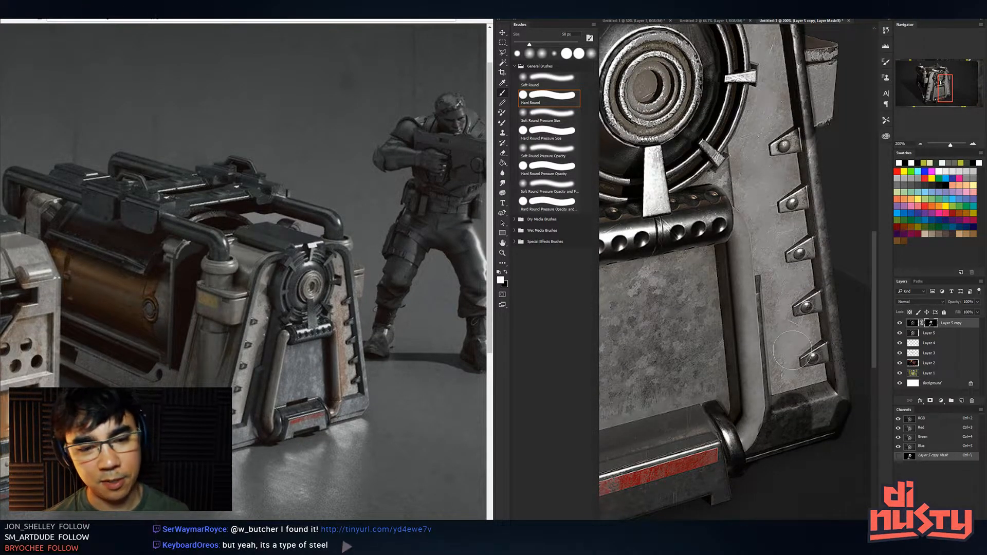
Reveal the darkening on the right panel's rivet plates with a small 14 px brush and erase overspill from the light panel.
mouse_move(773, 259)
left_mouse_down()
mouse_move(772, 249)
mouse_move(784, 402)
left_mouse_up()
left_click_drag(777, 234, 808, 235)
left_click_drag(825, 395, 814, 429)
key("x")
mouse_move(766, 237)
left_mouse_down()
mouse_move(787, 241)
mouse_move(773, 329)
mouse_move(780, 388)
mouse_move(771, 393)
mouse_move(816, 369)
left_mouse_up()
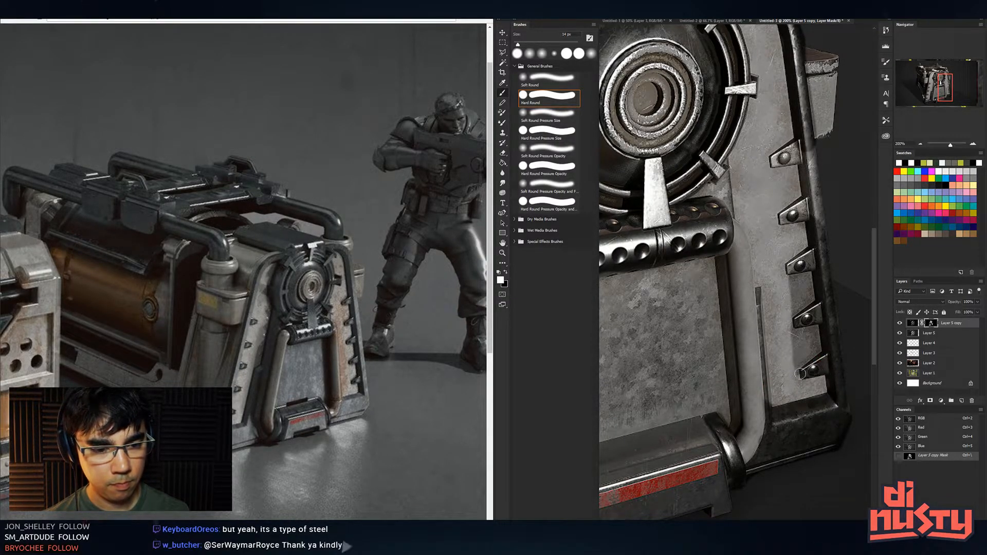
key("x")
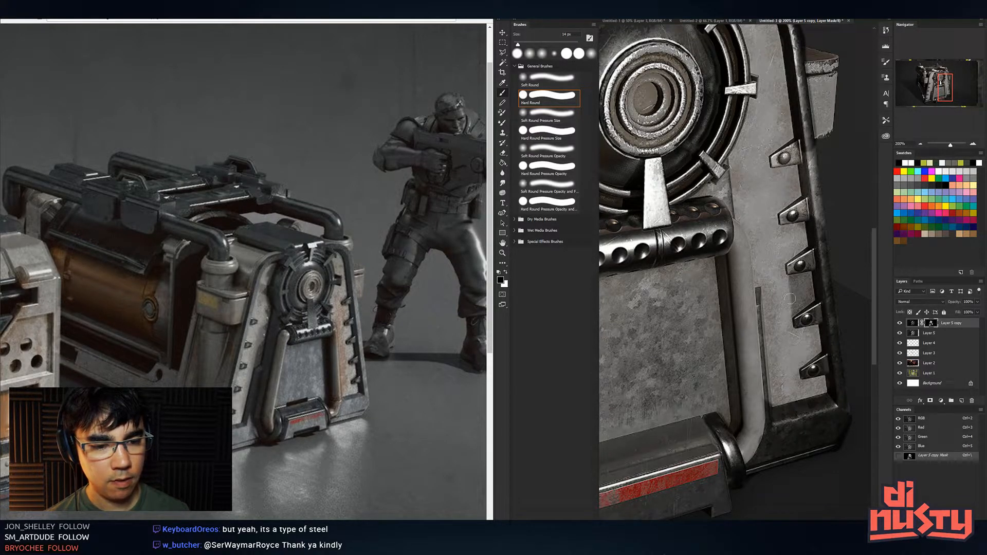
left_click_drag(790, 296, 798, 295)
left_click_drag(800, 288, 809, 347)
Darken the upper right edge trim through the mask and clean up the mask around the disc's lower rim.
key("x")
left_click_drag(814, 266, 815, 255)
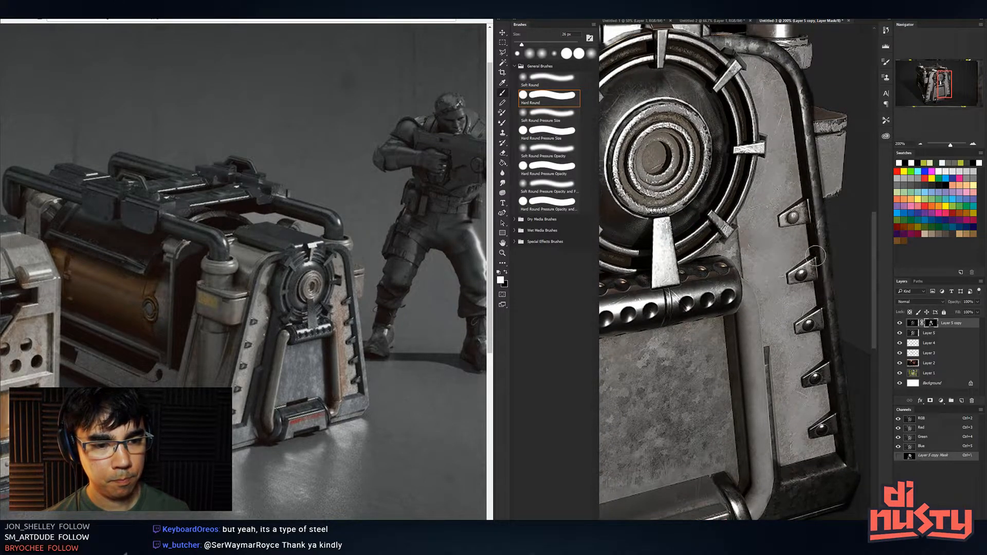
left_click_drag(809, 208, 791, 218)
mouse_move(728, 236)
left_mouse_down()
mouse_move(745, 279)
mouse_move(731, 276)
mouse_move(848, 242)
mouse_move(765, 288)
left_mouse_up()
mouse_move(657, 315)
left_mouse_down()
mouse_move(716, 317)
mouse_move(692, 332)
left_mouse_up()
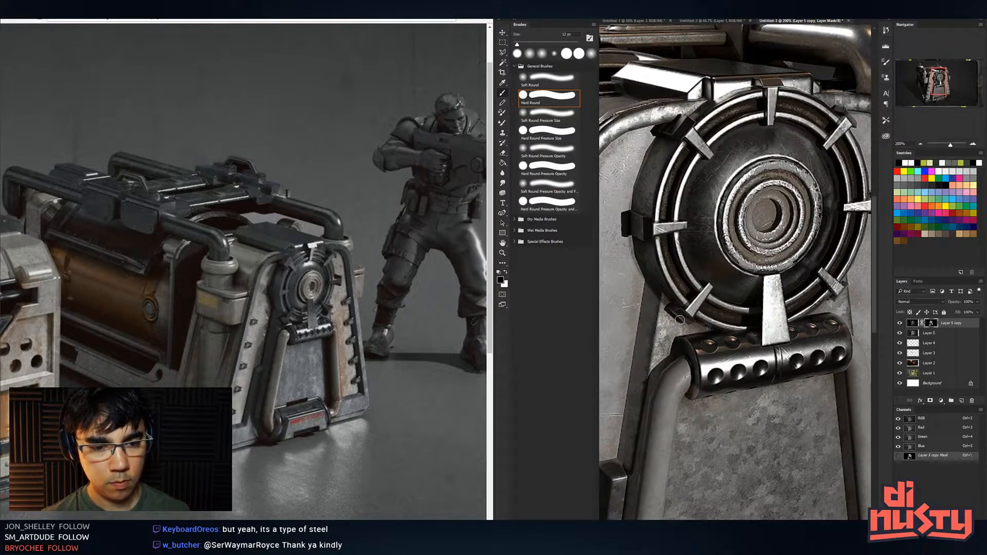
Duplicate the original front-view render layer beneath the masked dark copy.
left_click(952, 334)
key("ctrl+minus")
key("ctrl+minus")
key("ctrl+z")
left_click_drag(771, 320, 774, 275)
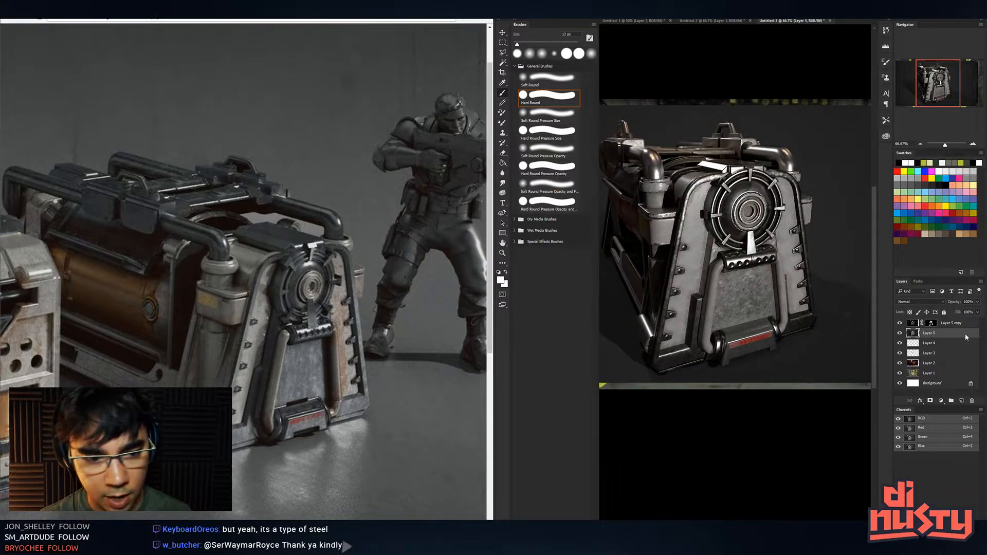
key("ctrl+j")
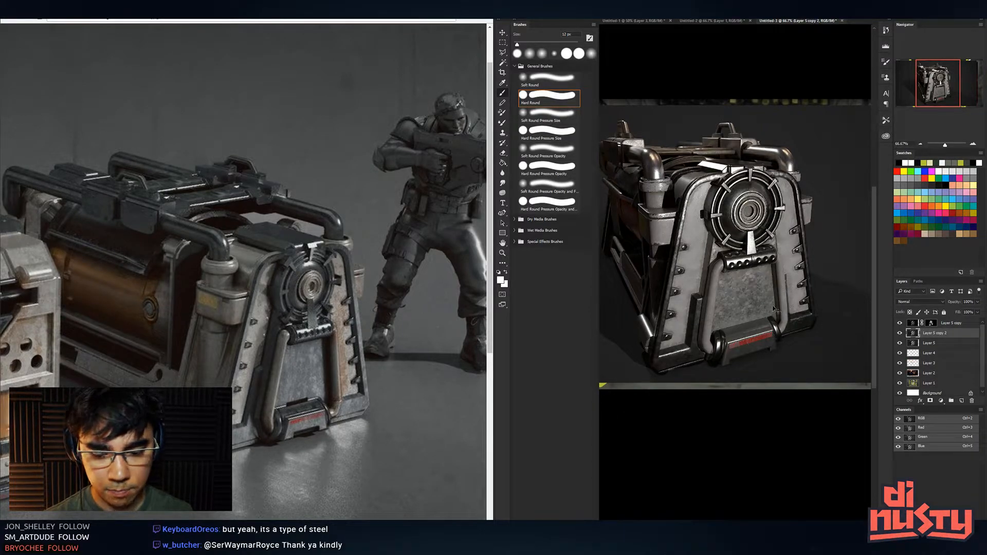
Tint the new duplicate strongly orange with Hue/Saturation, using hue -3 and saturation about +89.
key("ctrl+u")
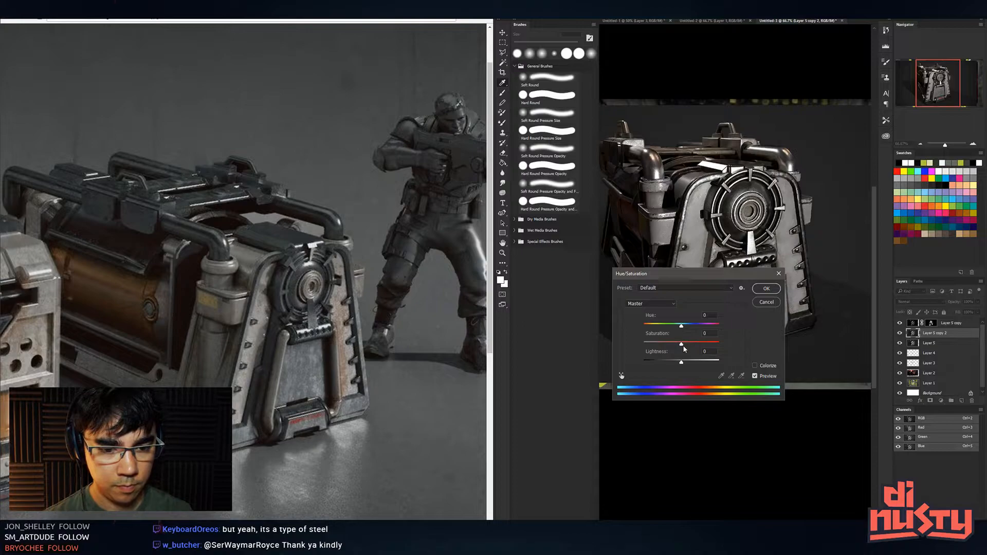
mouse_move(681, 325)
left_mouse_down()
mouse_move(632, 334)
mouse_move(688, 327)
mouse_move(714, 344)
mouse_move(674, 330)
mouse_move(682, 333)
left_mouse_up()
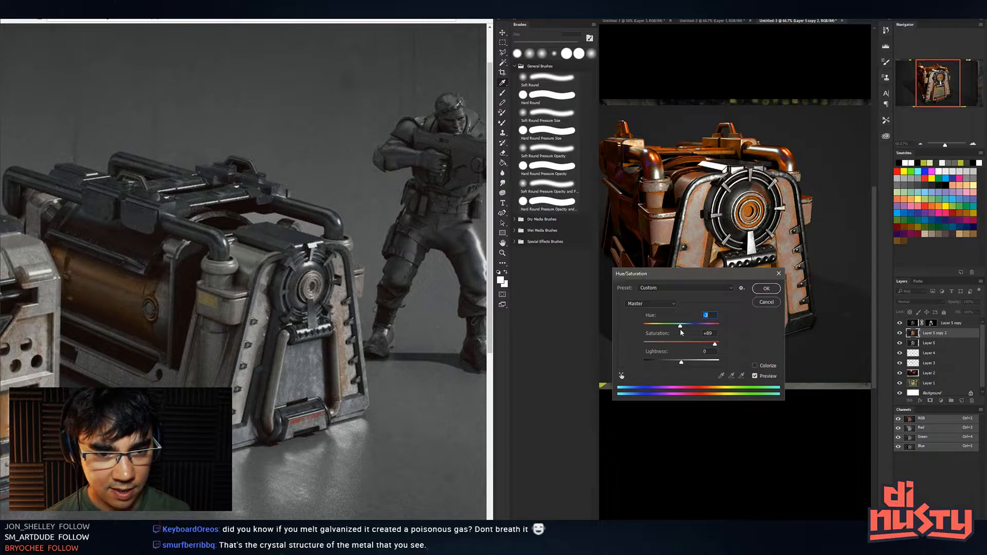
key("Return")
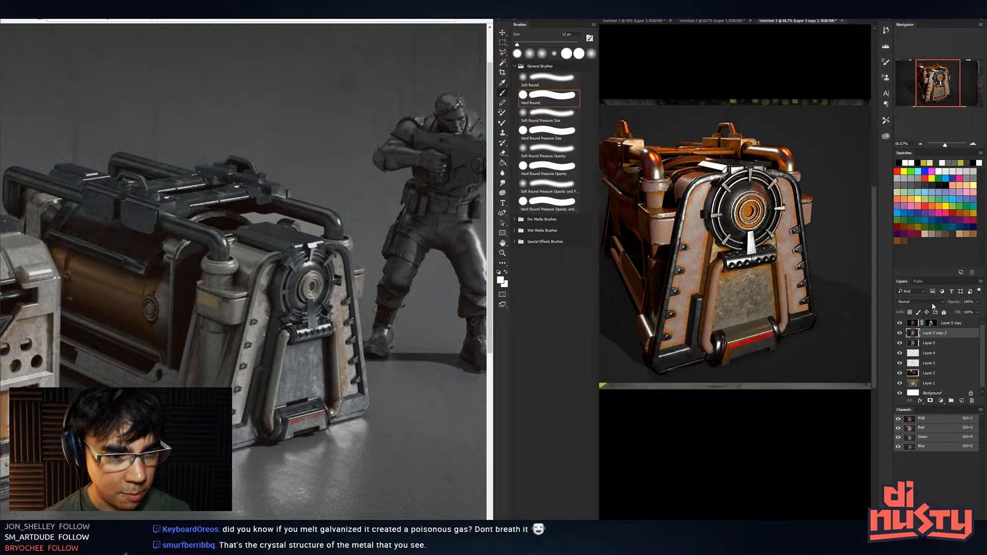
left_click(900, 323)
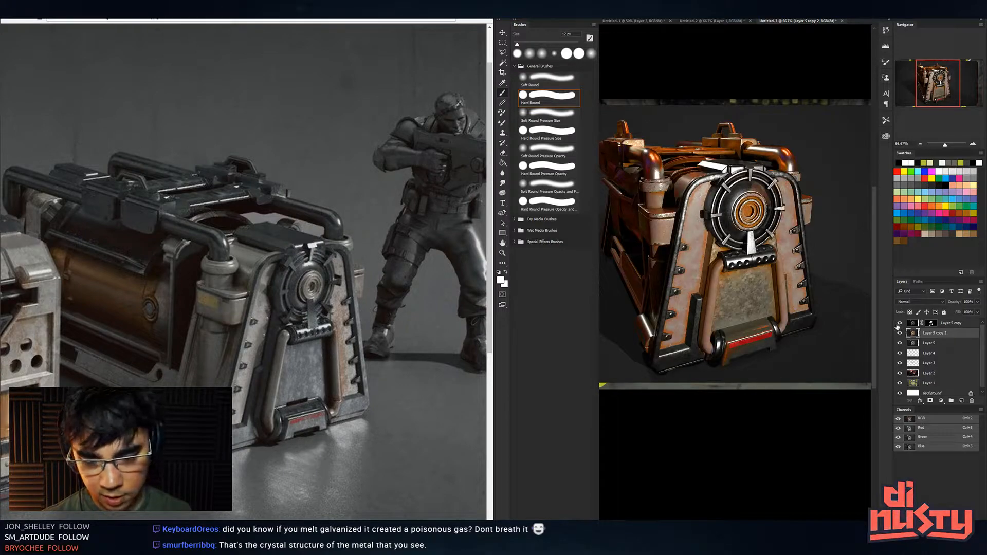
Push the orange duplicate to extreme contrast by pulling in the Levels input sliders.
key("ctrl+l")
left_click_drag(670, 352, 655, 352)
left_click_drag(717, 353, 668, 357)
key("Return")
key("b")
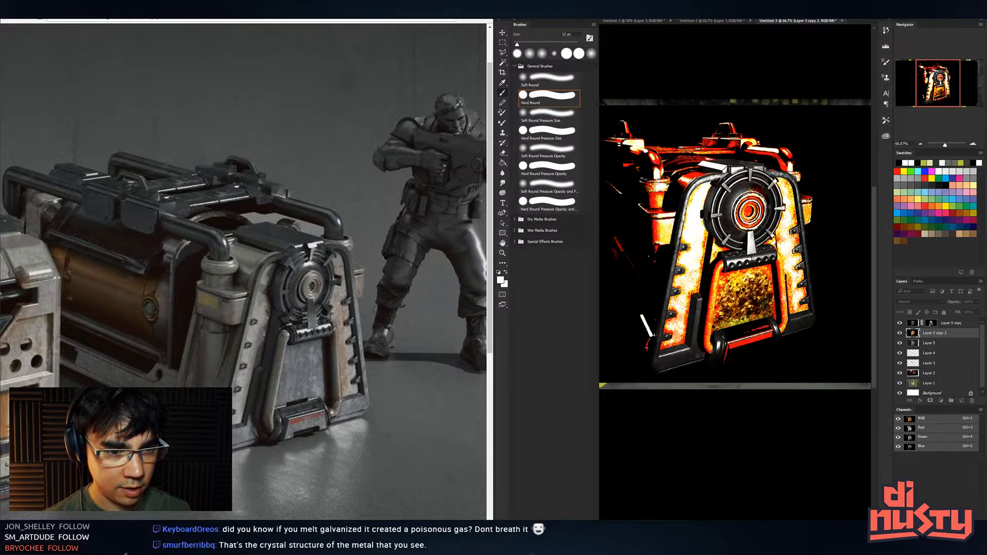
Desaturate the high-contrast duplicate and harden its black-and-white values further with Levels.
key("ctrl+shift+u")
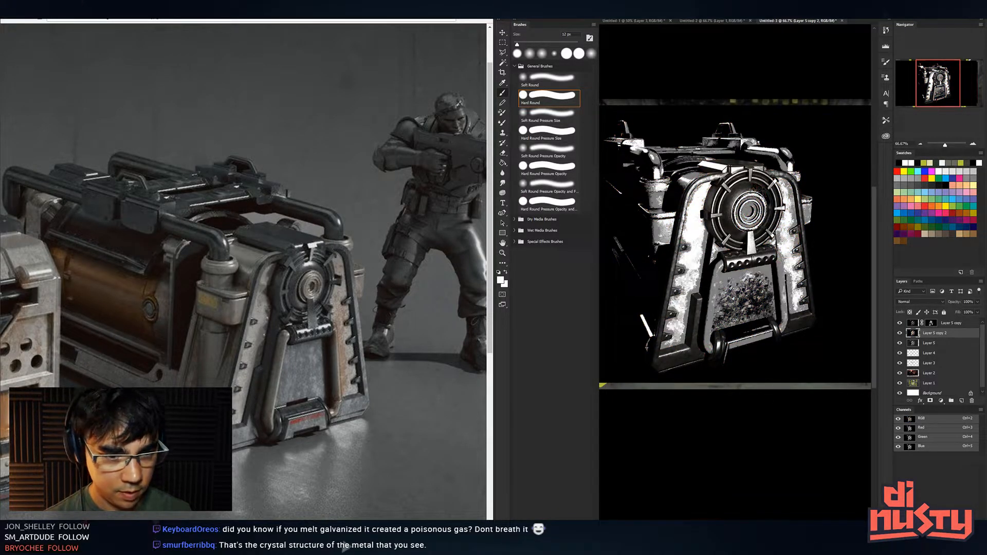
key("ctrl+l")
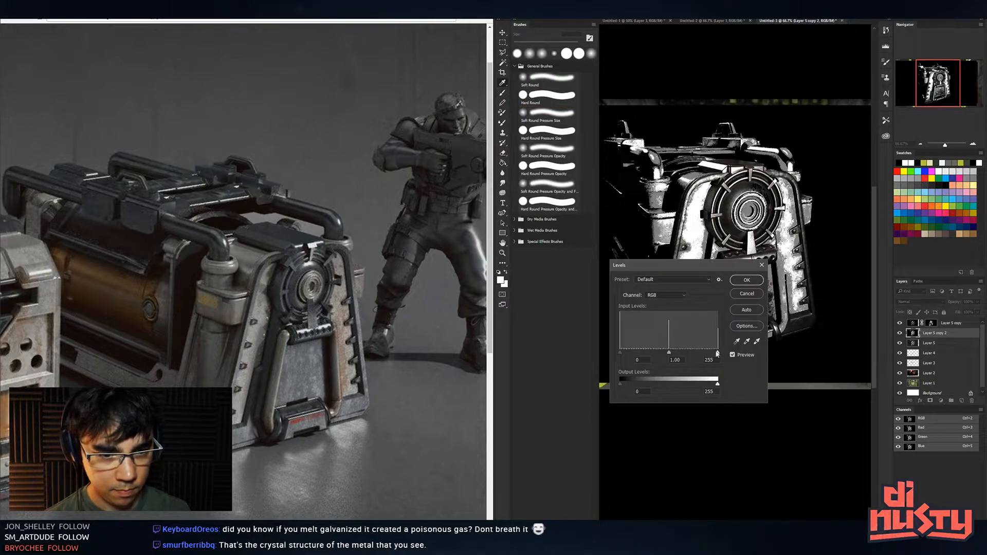
left_click_drag(674, 353, 685, 354)
key("Return")
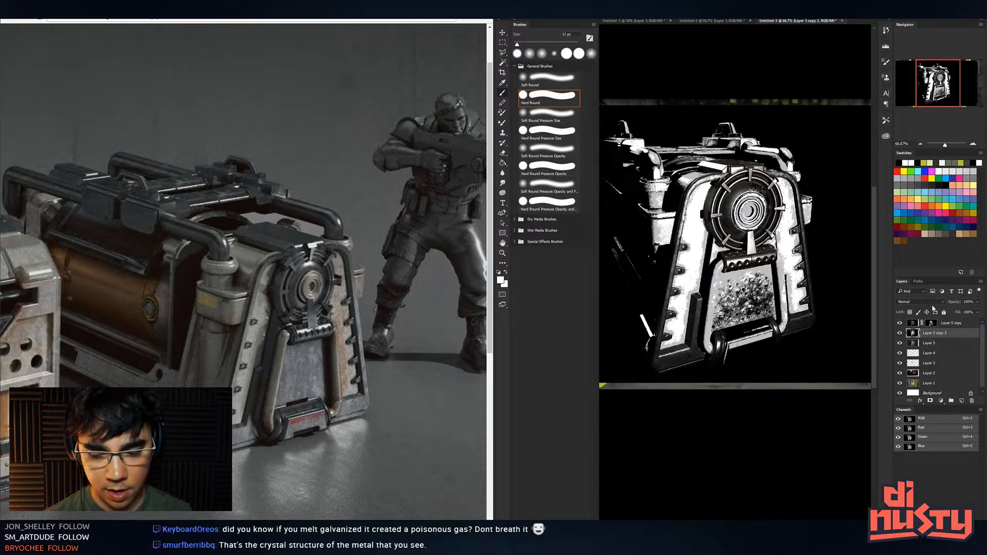
Colorize the black-and-white duplicate red with Hue/Saturation, using hue 0 and saturation 77.
key("ctrl+u")
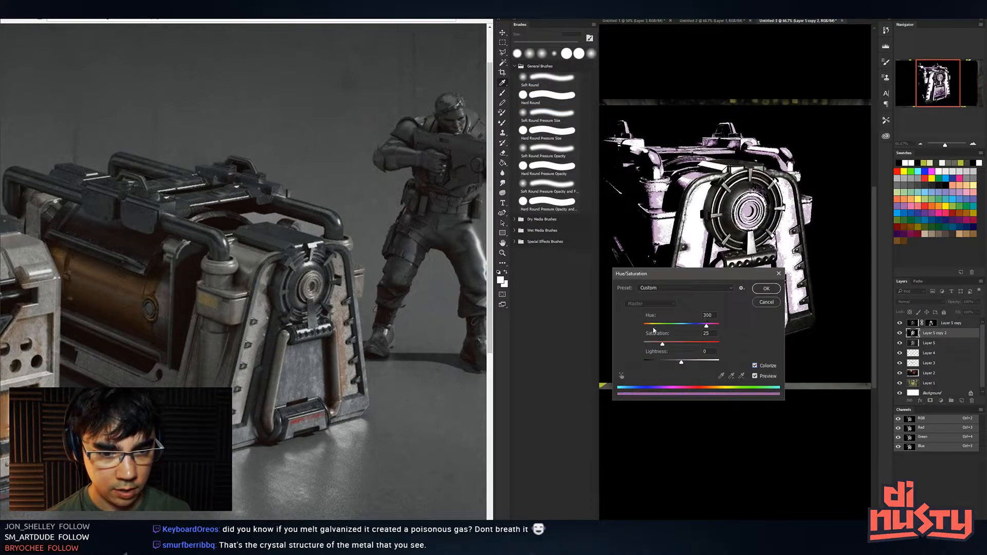
left_click_drag(699, 332, 641, 334)
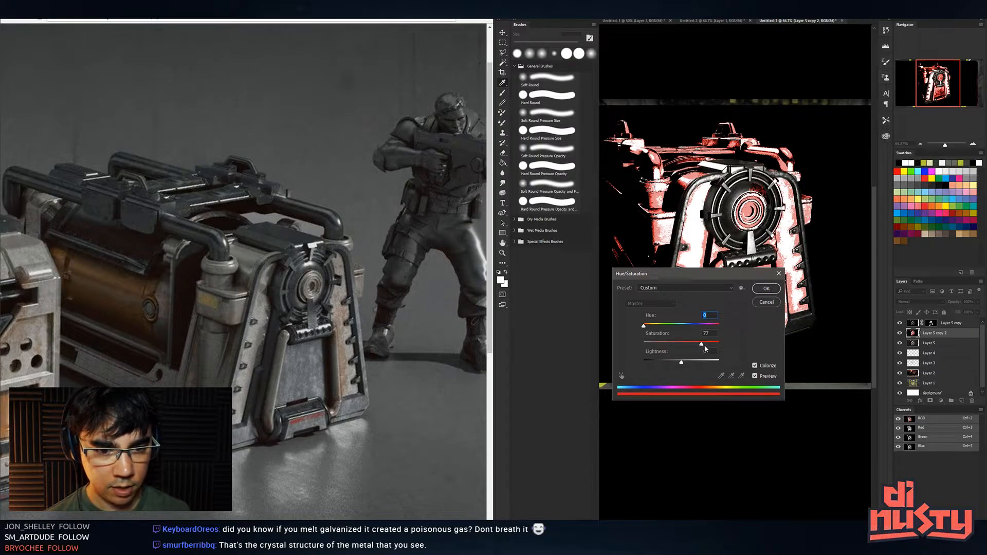
key("b")
key("Return")
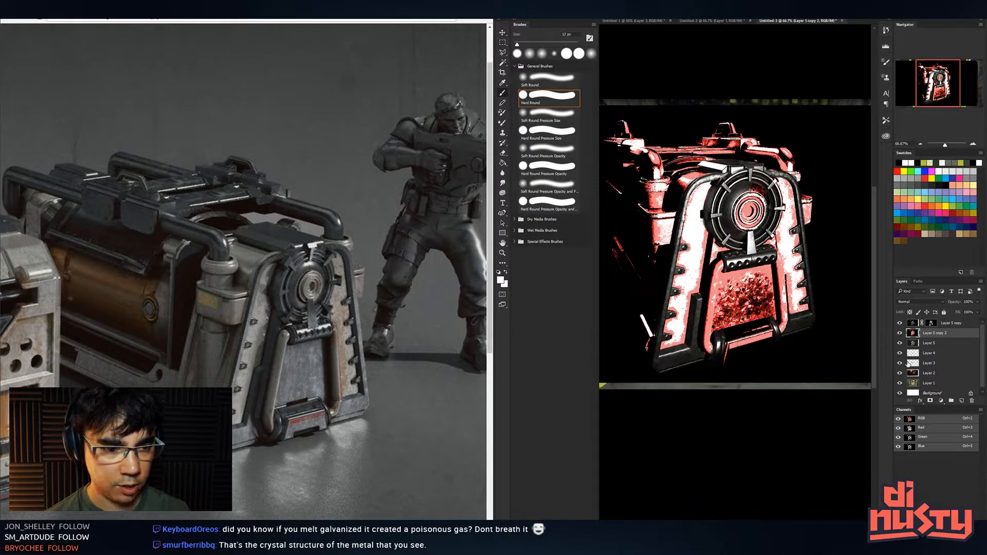
Try different blend modes on the red-tinted duplicate layer and set it to Saturation.
left_click(932, 302)
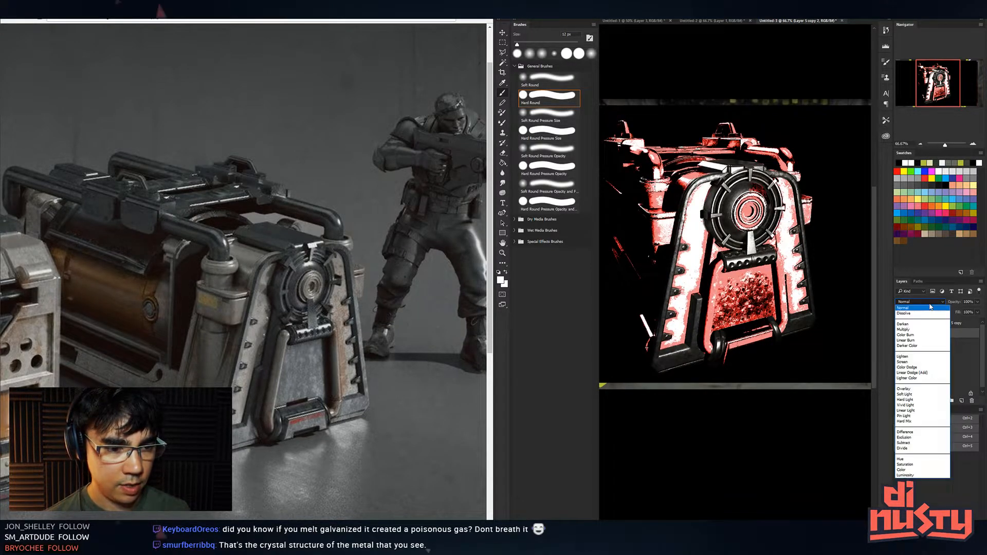
left_click(929, 307)
scroll(930, 303, "down", 9)
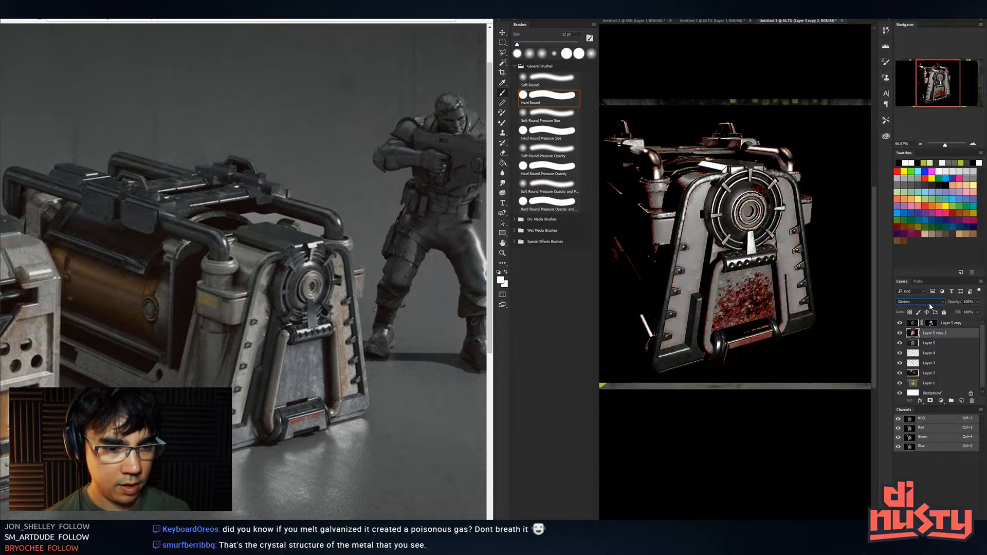
scroll(930, 306, "down", 8)
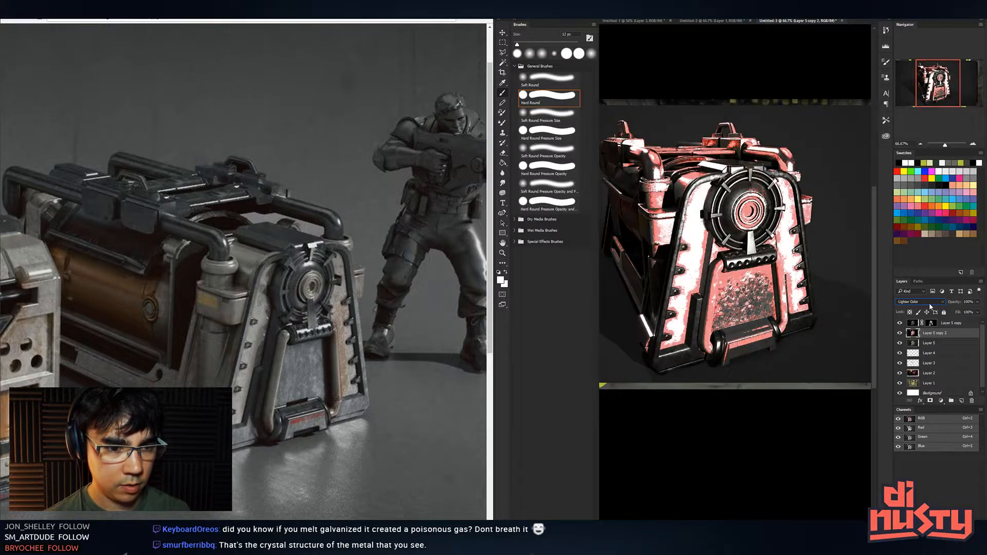
scroll(930, 306, "down", 6)
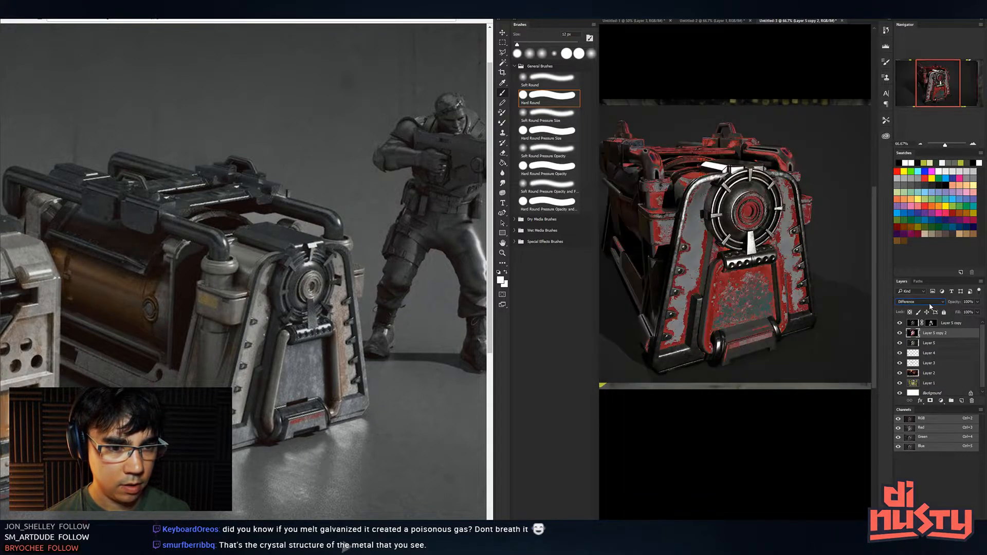
scroll(929, 306, "down", 2)
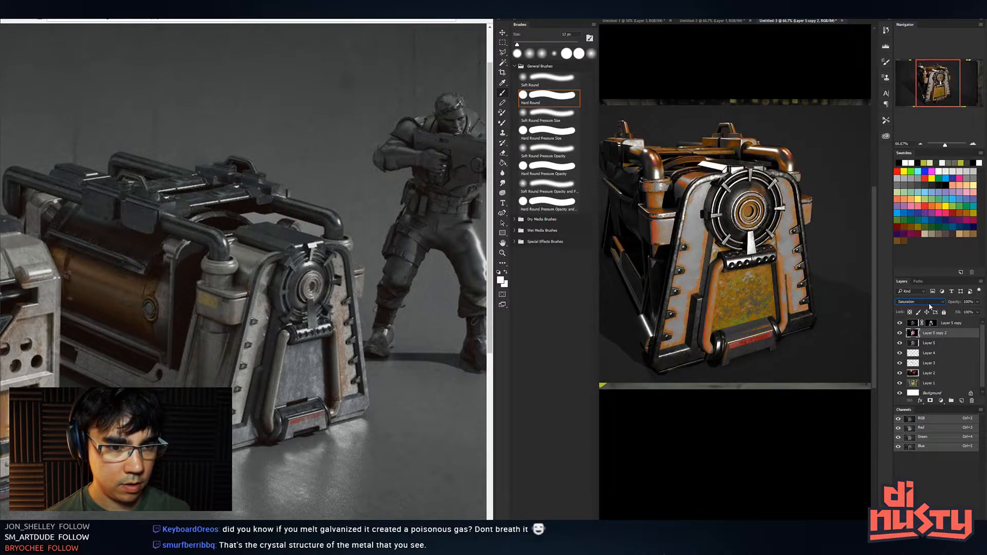
Lower the red duplicate's saturation with Hue/Saturation to tone down the rust colour across the prop.
key("ctrl+u")
left_click_drag(682, 345, 662, 346)
left_click(766, 289)
key("ctrl+minus")
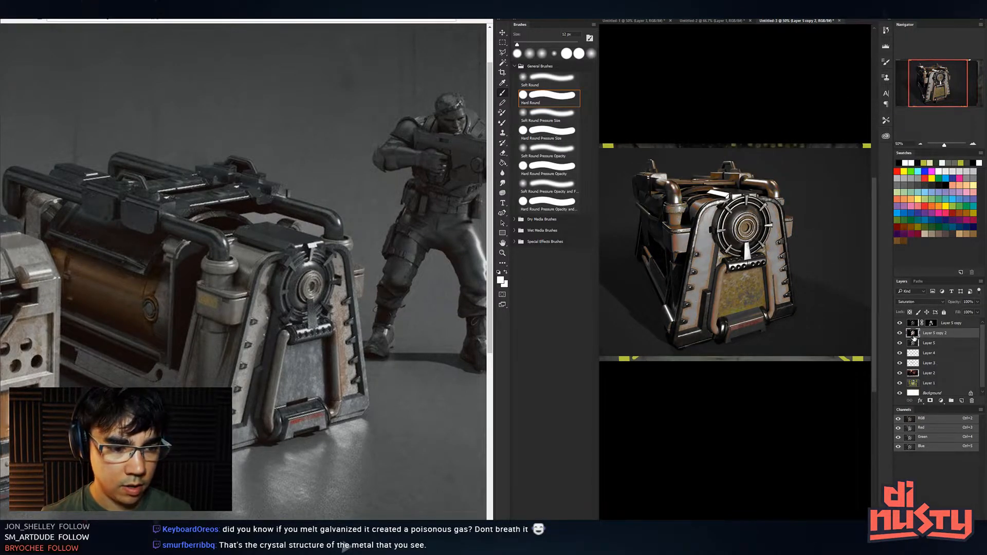
Add a layer mask to Layer 5 copy 2 and invert it to black to hide the rust effect.
left_click(930, 401)
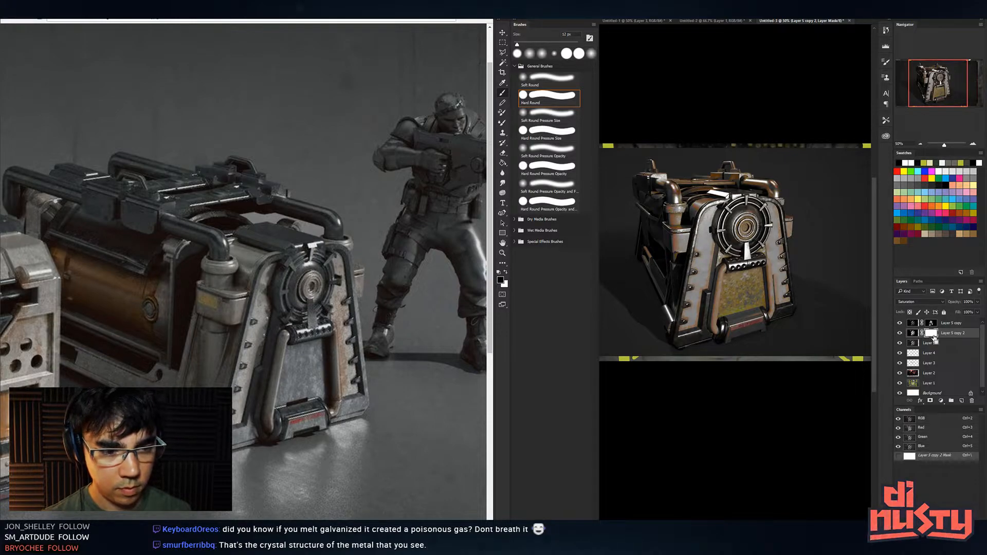
key("ctrl+plus")
key("x")
key("ctrl+i")
key("ctrl+plus")
key("ctrl+plus")
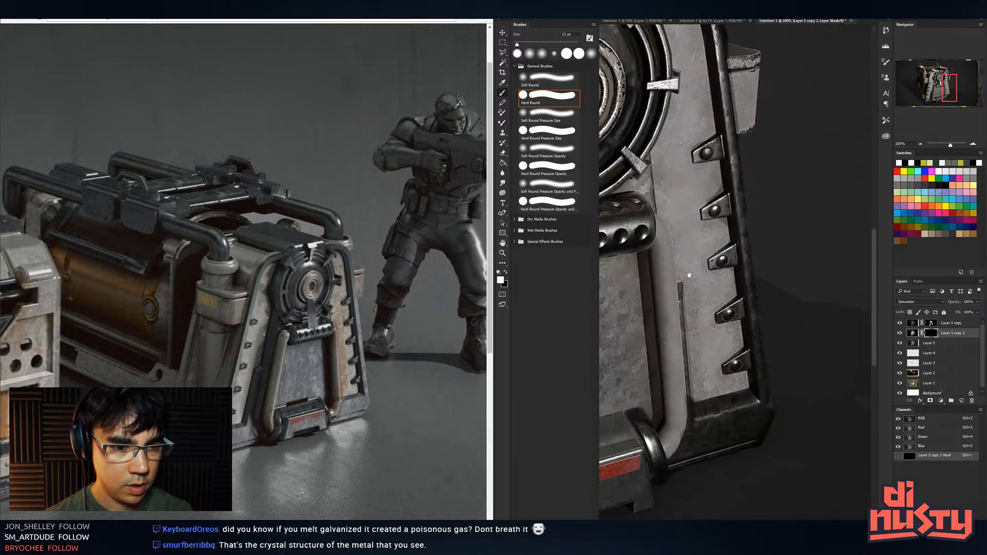
Paint white and black on the mask to reveal irregular rust patches on the riveted metal strip right of the dial.
left_click_drag(702, 211, 709, 210)
key("x")
mouse_move(699, 211)
left_mouse_down()
mouse_move(699, 199)
mouse_move(694, 215)
left_mouse_up()
key("x")
left_click_drag(695, 249, 706, 264)
mouse_move(737, 370)
left_mouse_down()
mouse_move(747, 412)
mouse_move(778, 418)
mouse_move(760, 391)
mouse_move(763, 277)
mouse_move(740, 272)
mouse_move(760, 286)
mouse_move(767, 328)
left_mouse_up()
key("s")
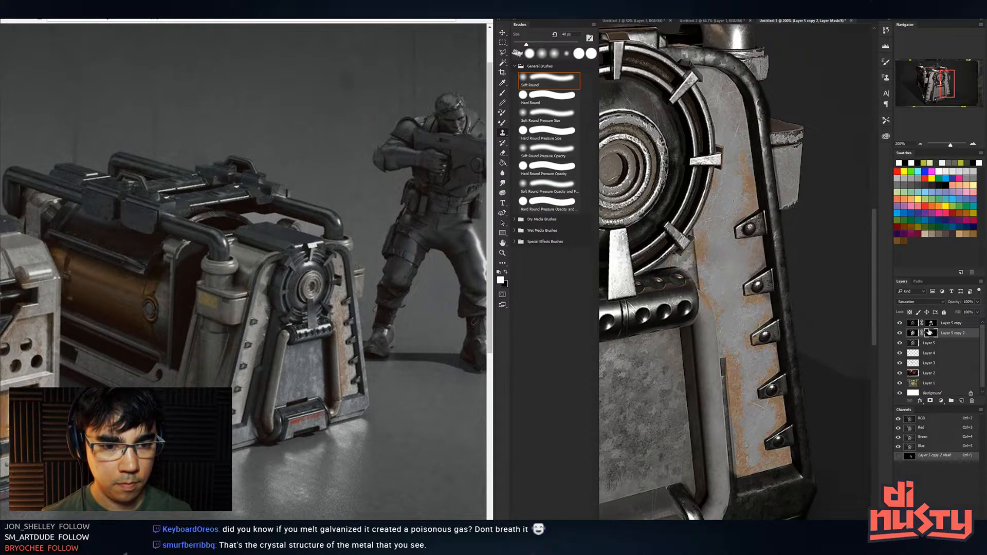
left_click(916, 335)
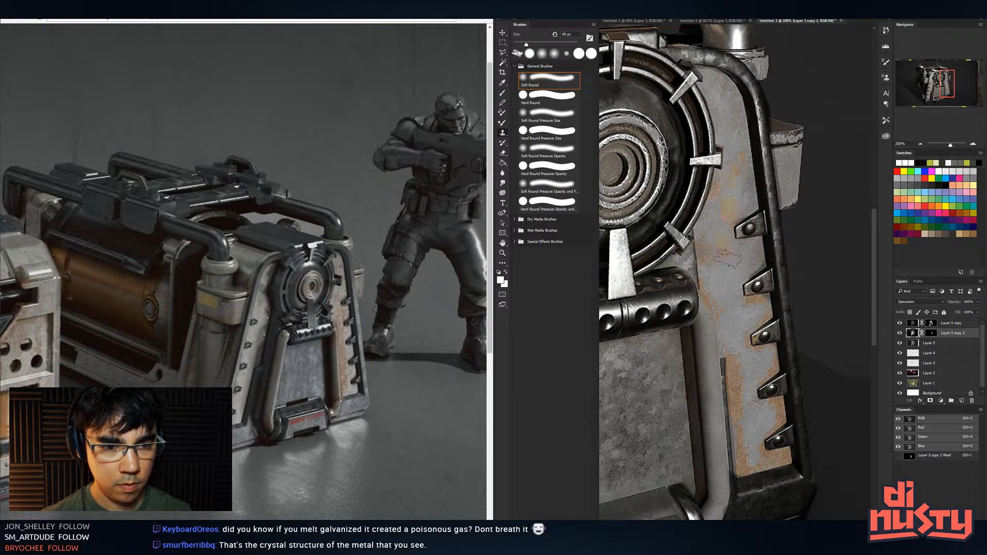
key("ctrl+u")
mouse_move(682, 363)
left_mouse_down()
mouse_move(671, 362)
mouse_move(688, 362)
left_mouse_up()
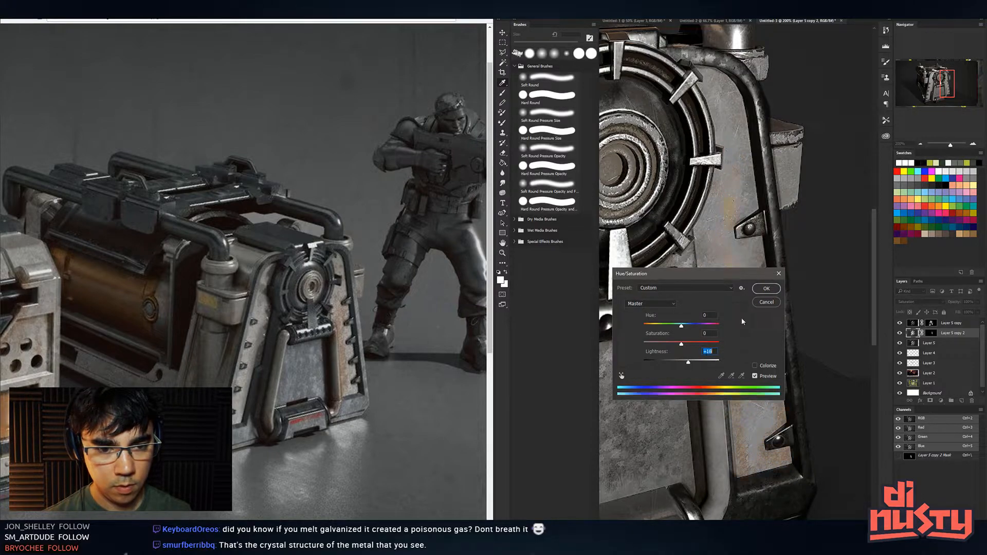
left_click(766, 303)
Inspect the rust-coloured patches on the front panel at several zoom levels.
key("ctrl+minus")
key("ctrl+minus")
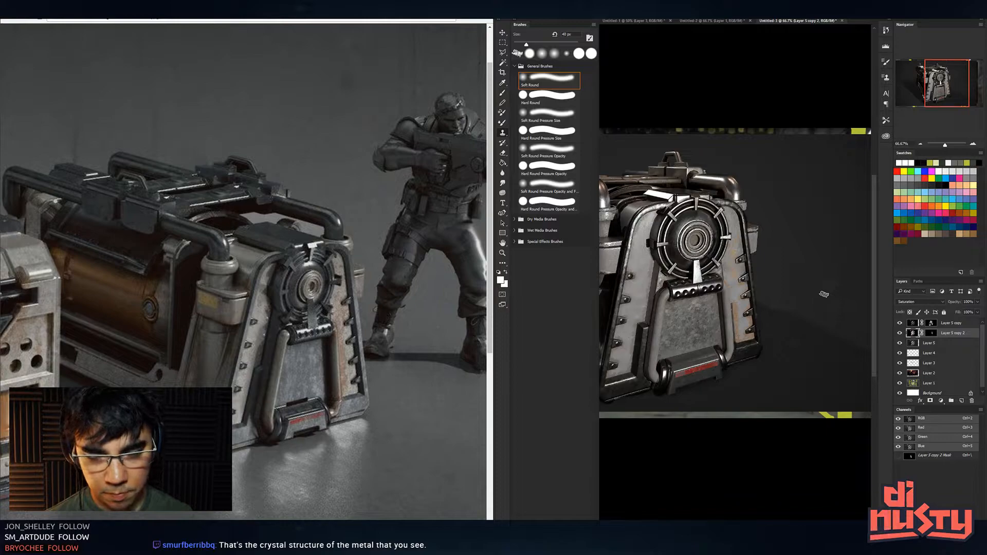
key("ctrl+plus")
left_click_drag(824, 295, 784, 266)
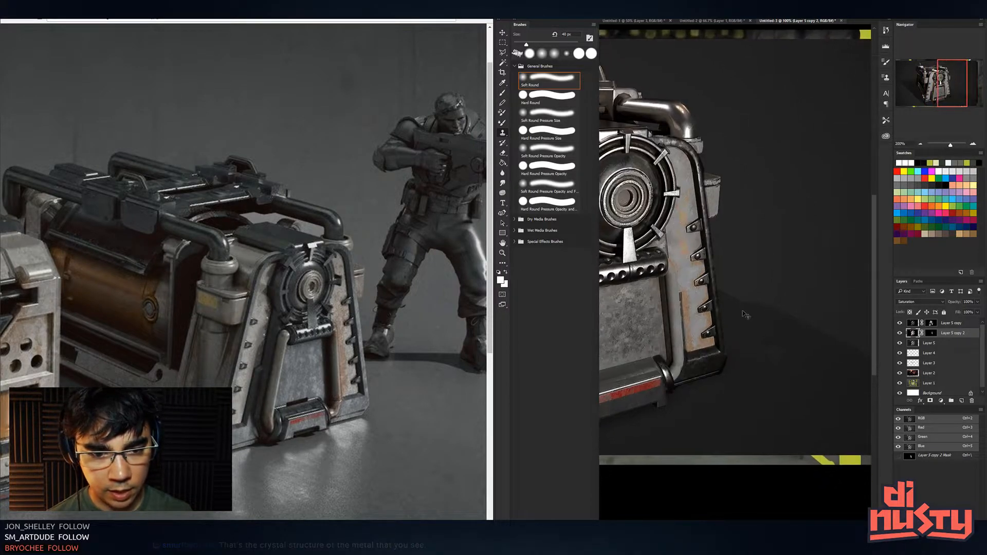
key("ctrl+plus")
left_click_drag(731, 334, 837, 324)
left_click_drag(802, 356, 826, 355)
left_click_drag(775, 278, 815, 232)
key("ctrl+minus")
key("ctrl+minus")
key("ctrl+minus")
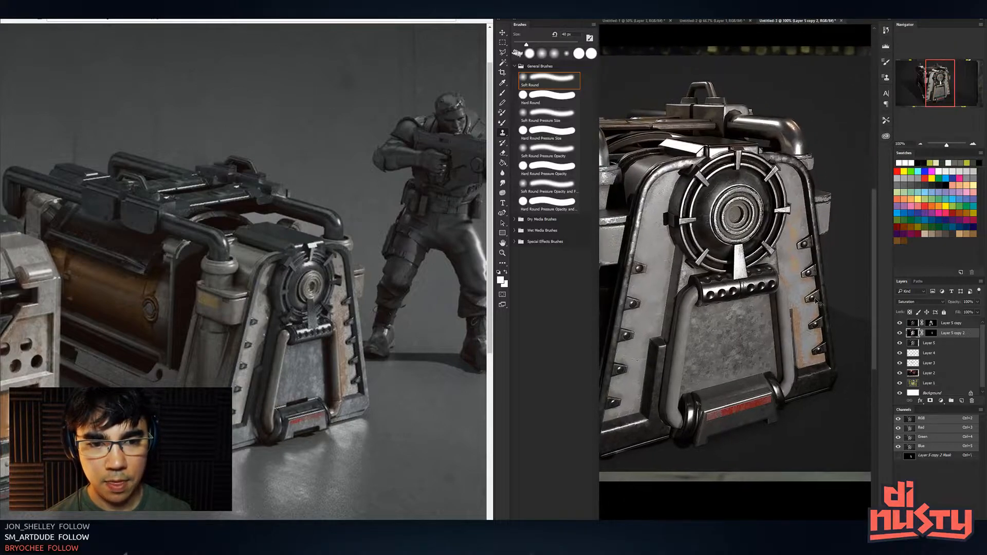
Toggle the visibility of Layer 5 copy and Layer 5 copy 2 to compare the prop before and after the paintover.
left_click_drag(899, 333, 902, 322)
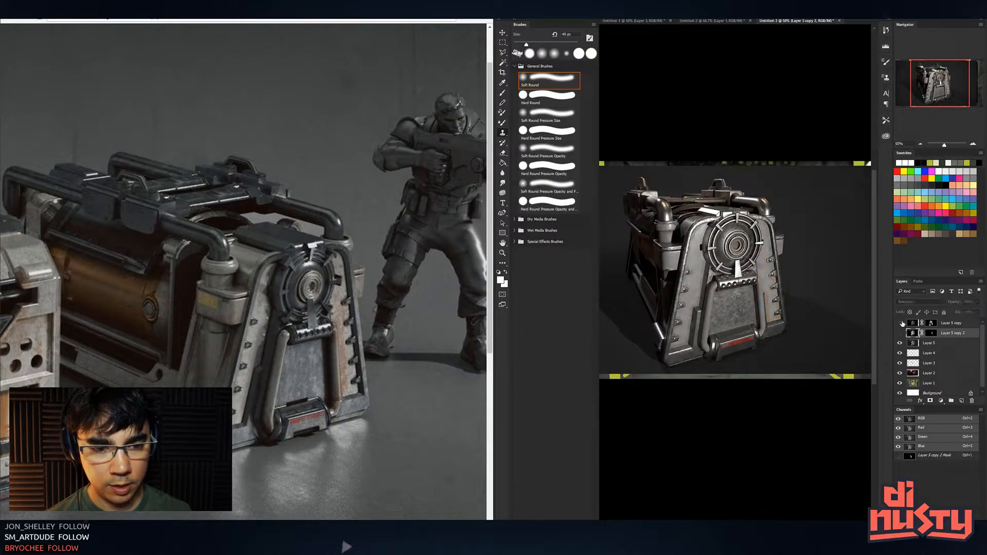
left_click(900, 333)
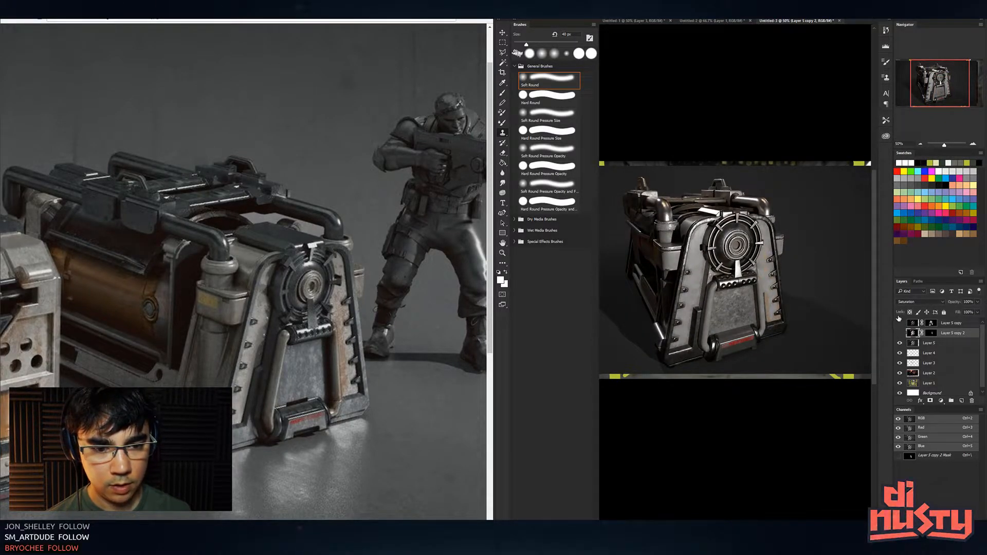
left_click(899, 332)
left_click(900, 320)
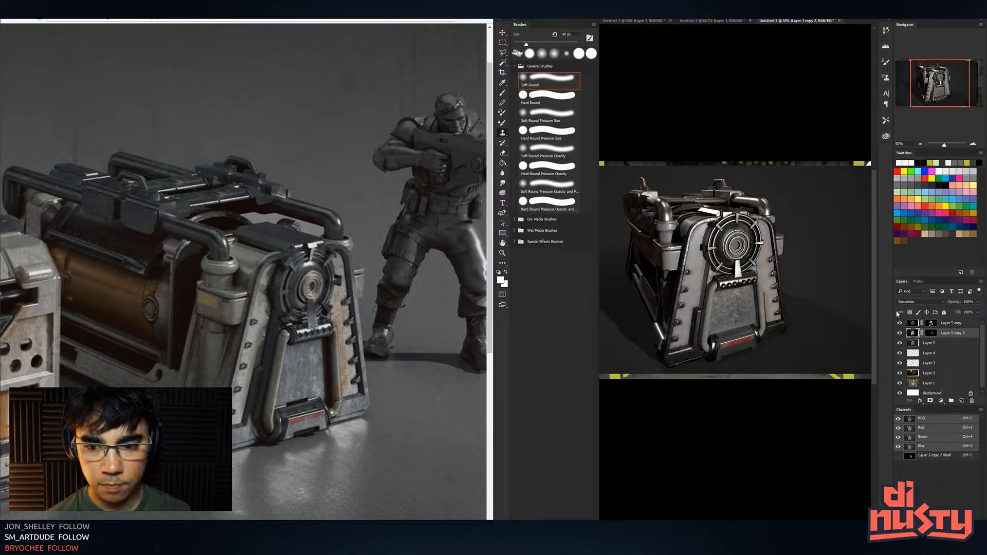
Reduce the opacity of Layer 5 copy to 74% and check the darkened trim up close.
left_click(915, 325)
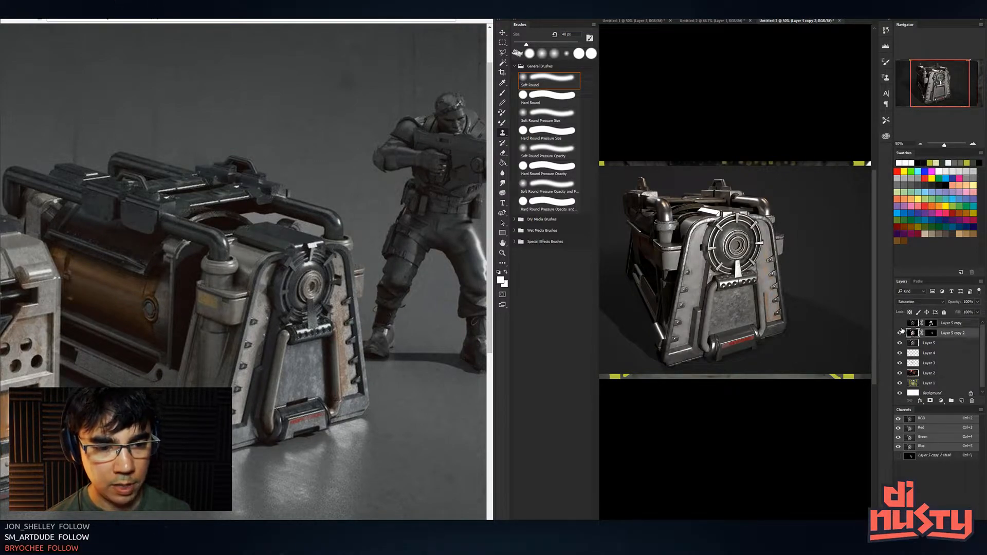
left_click_drag(940, 304, 941, 304)
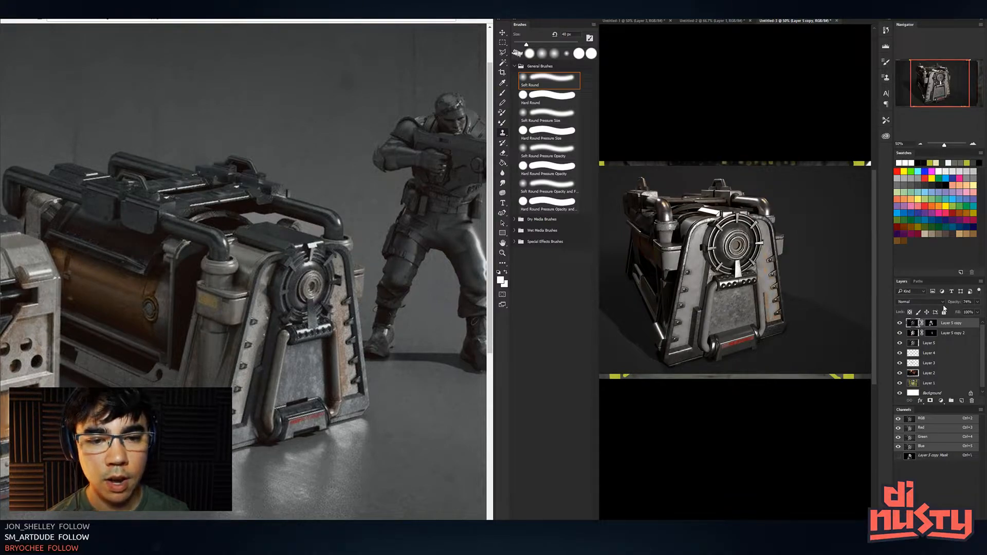
key("ctrl+1")
left_click_drag(838, 336, 782, 250)
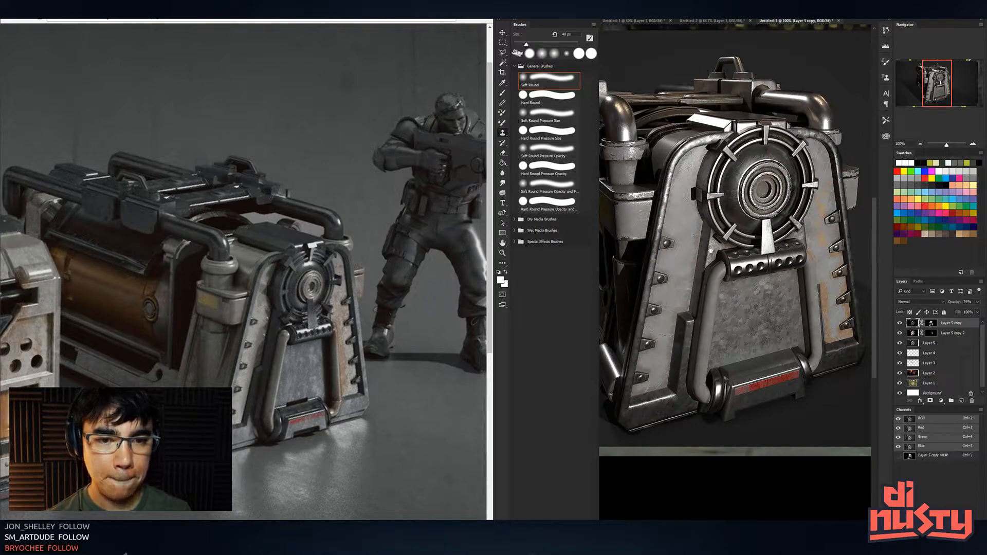
left_click_drag(690, 211, 703, 205)
left_click_drag(753, 312, 718, 220)
Paint over the red stripe on the prop's lower bar on Layer 5 using dark grey sampled from the bar.
key("ctrl+plus")
left_click_drag(770, 285, 772, 179)
left_click(773, 179, "ctrl")
mouse_move(774, 242)
left_mouse_down()
mouse_move(723, 245)
mouse_move(777, 249)
left_mouse_up()
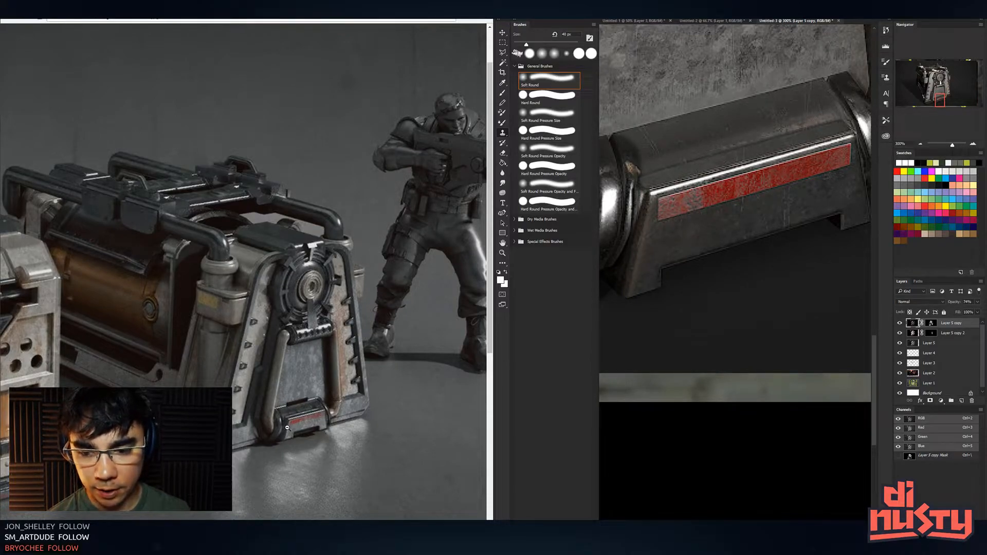
key("b")
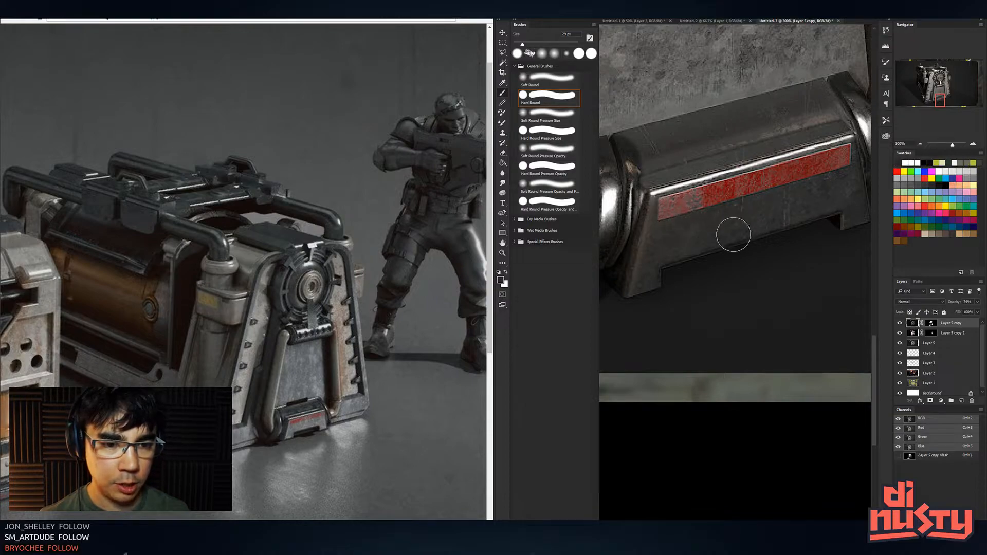
key("alt+bracketleft")
key("alt+bracketleft")
left_click(703, 231, "alt")
left_click_drag(673, 215, 748, 196)
key("ctrl+z")
left_click(671, 229, "alt")
left_click_drag(664, 211, 668, 209)
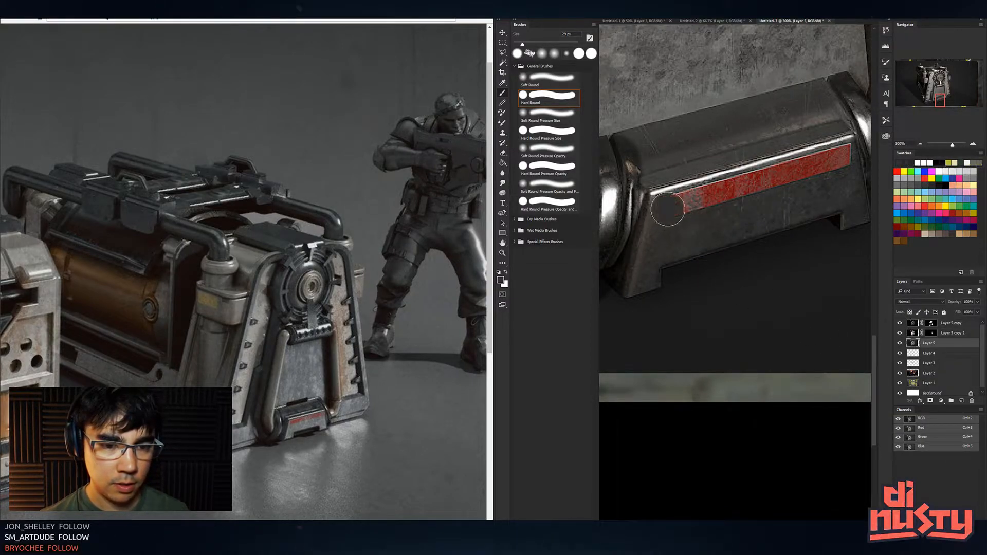
left_click(838, 157, "shift")
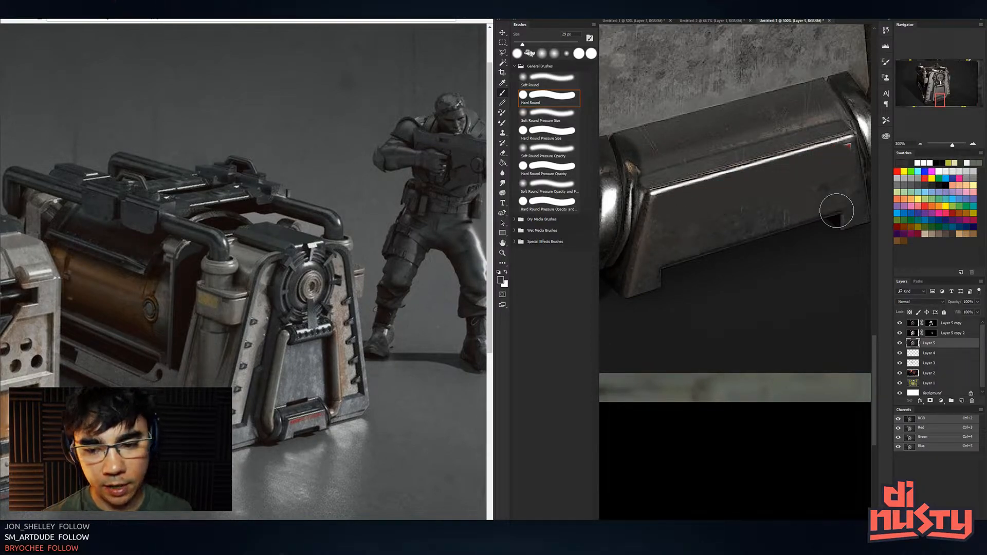
key("ctrl+minus")
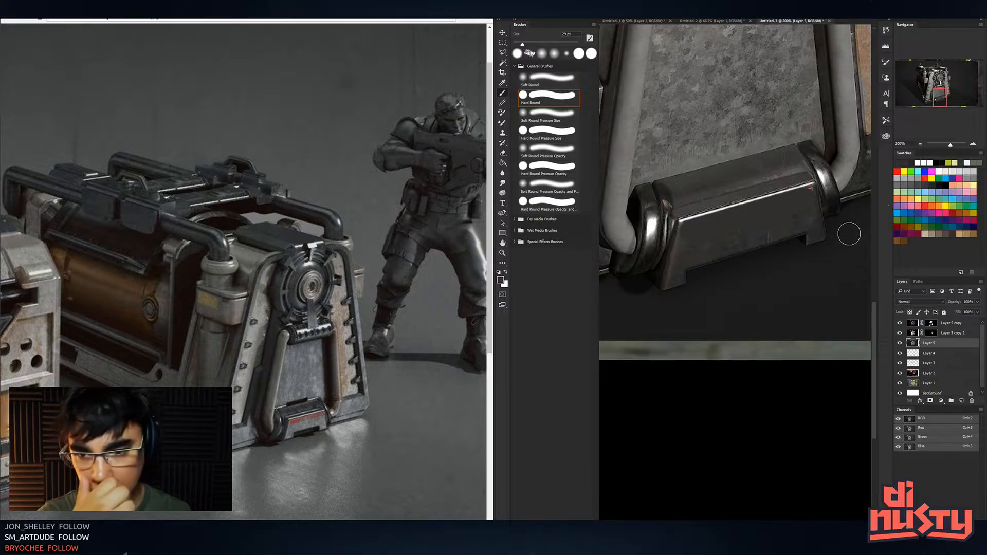
Switch to the browser window showing the submitted canister prop's image gallery.
key("alt+Tab")
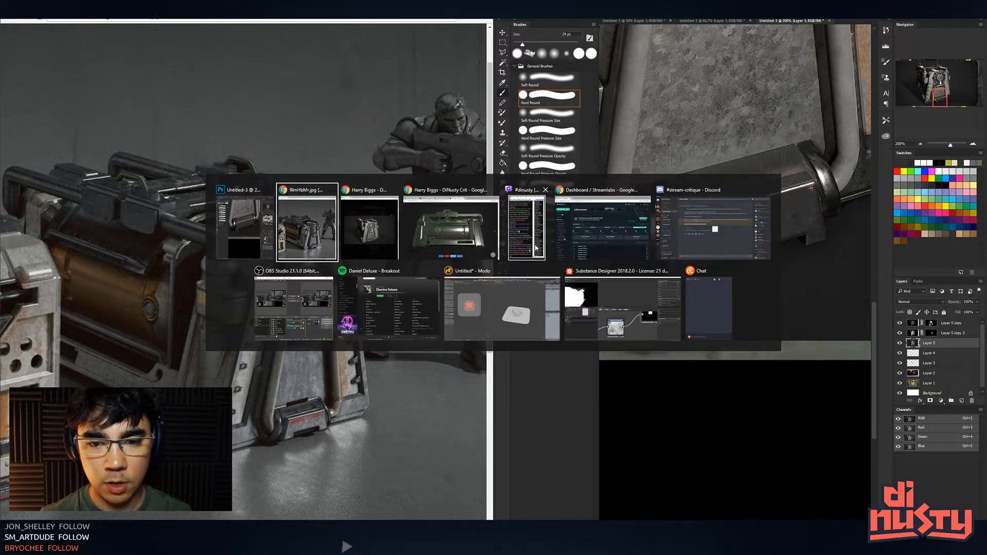
left_click(474, 246)
key("alt+Tab")
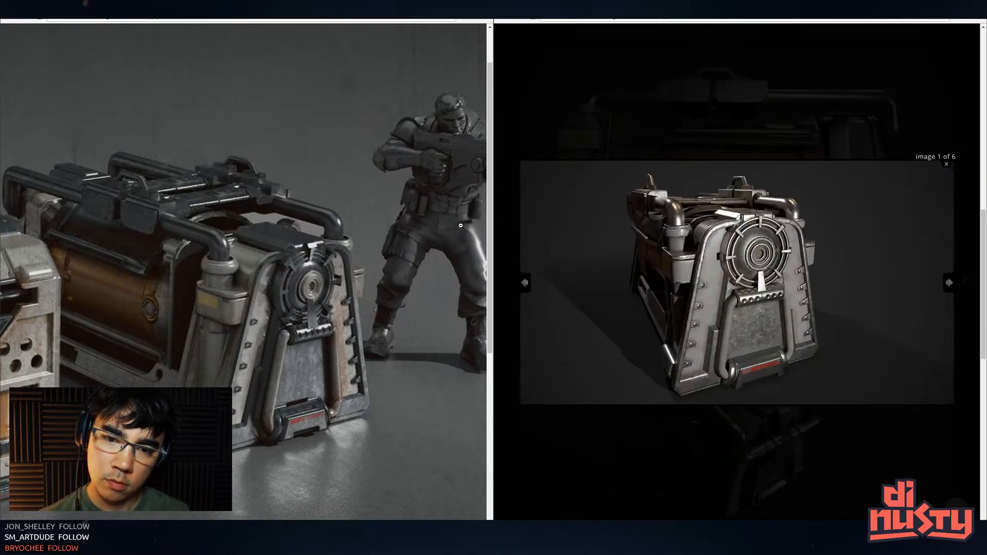
left_click(453, 229)
Browse the gallery's side, canister, top and wireframe images against the concept art, returning to the first render.
left_click(758, 165)
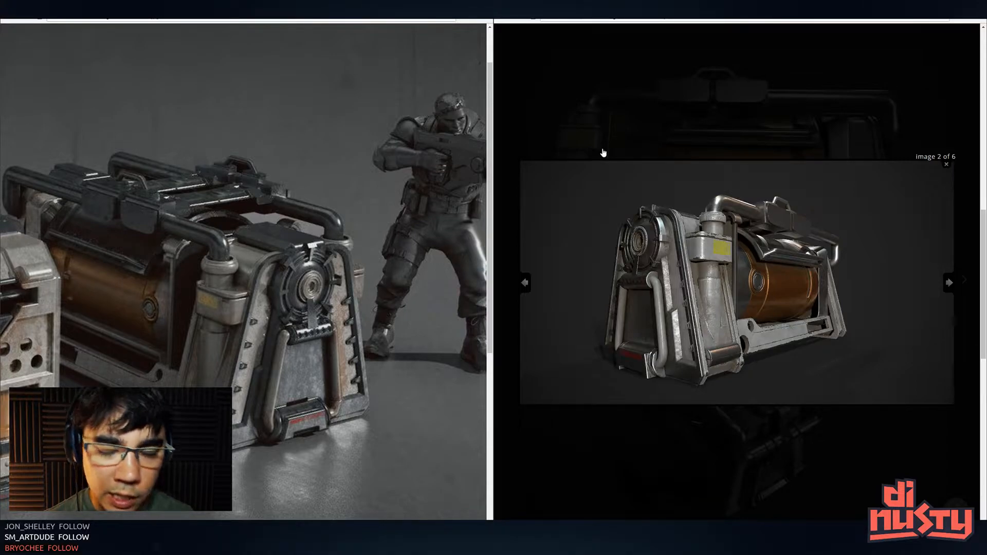
key("Right")
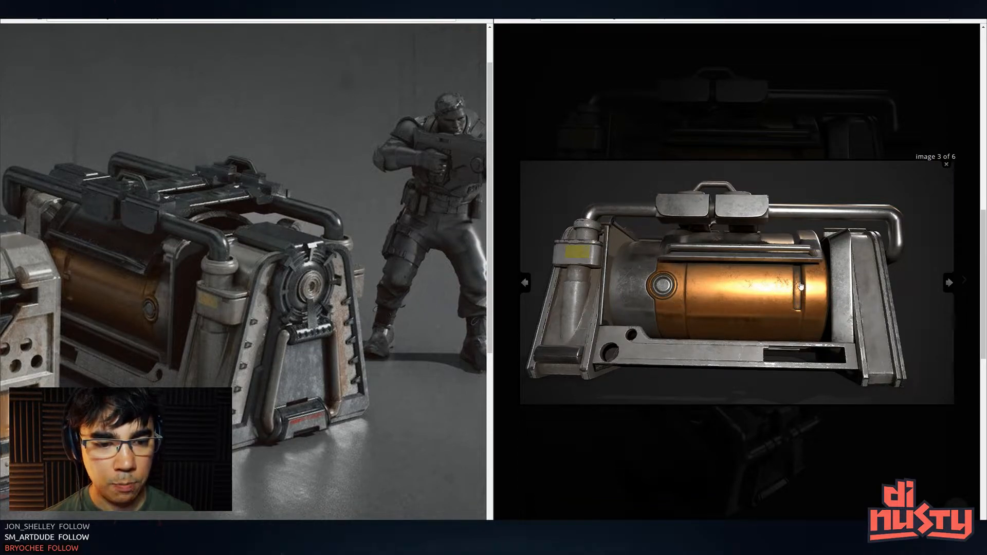
left_click(831, 306)
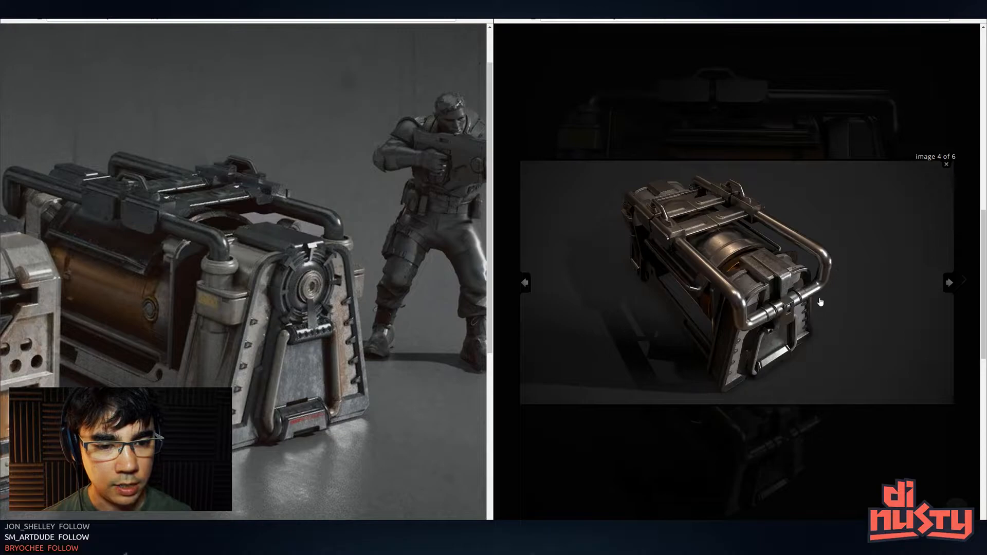
left_click(729, 287)
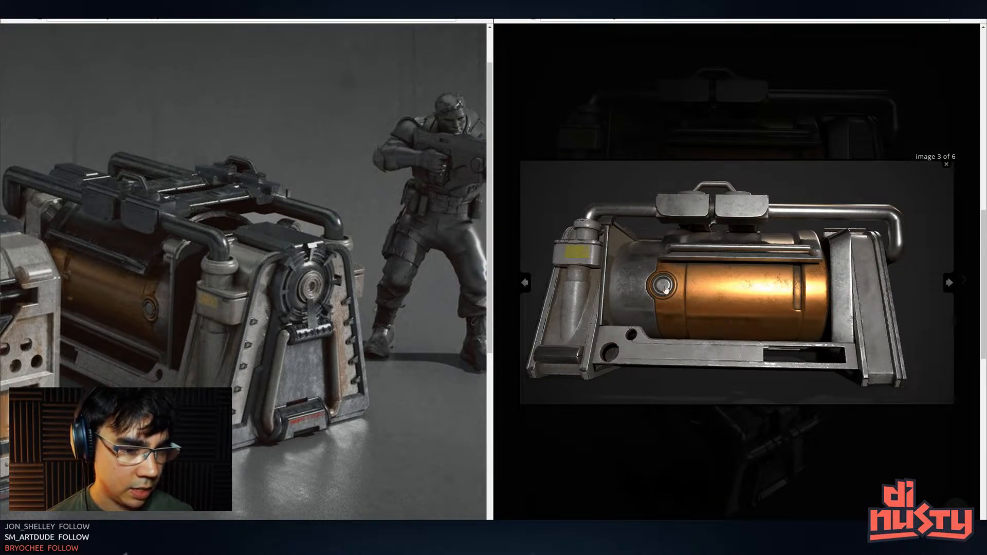
left_click(689, 304)
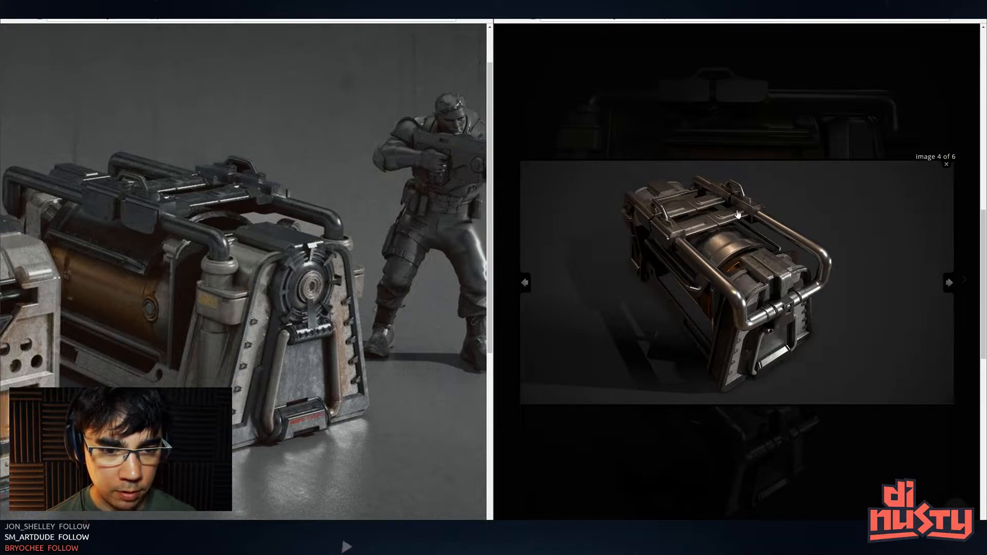
left_click(677, 221)
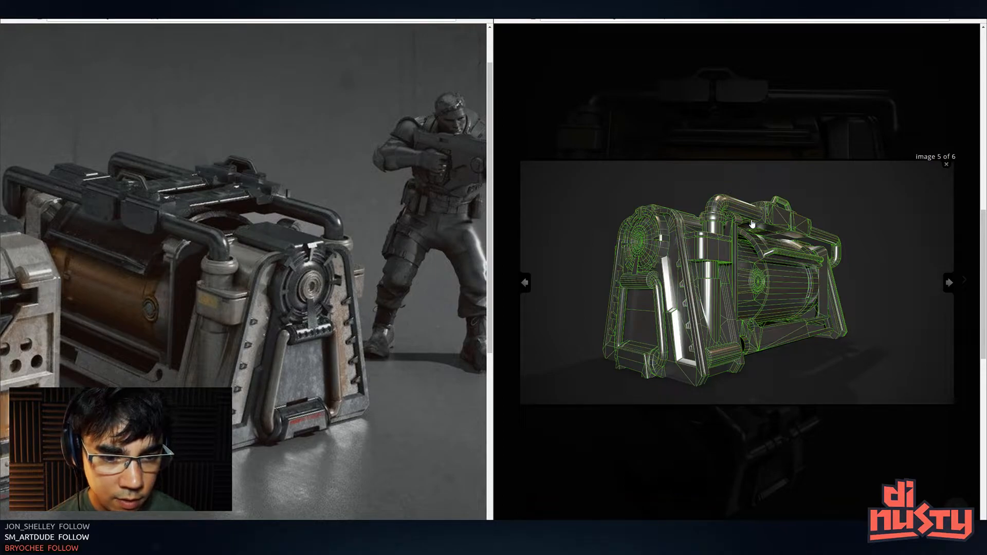
left_click(751, 224)
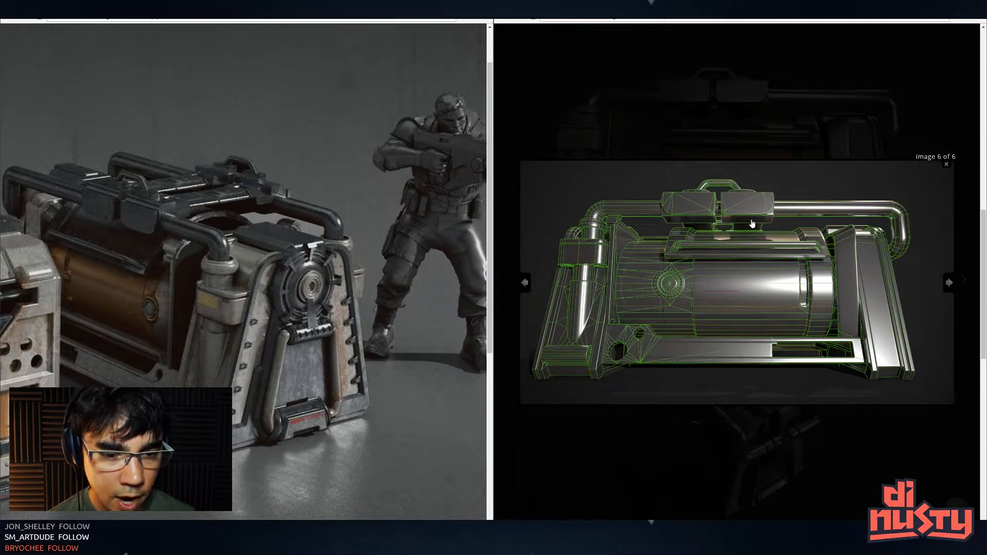
left_click(744, 218)
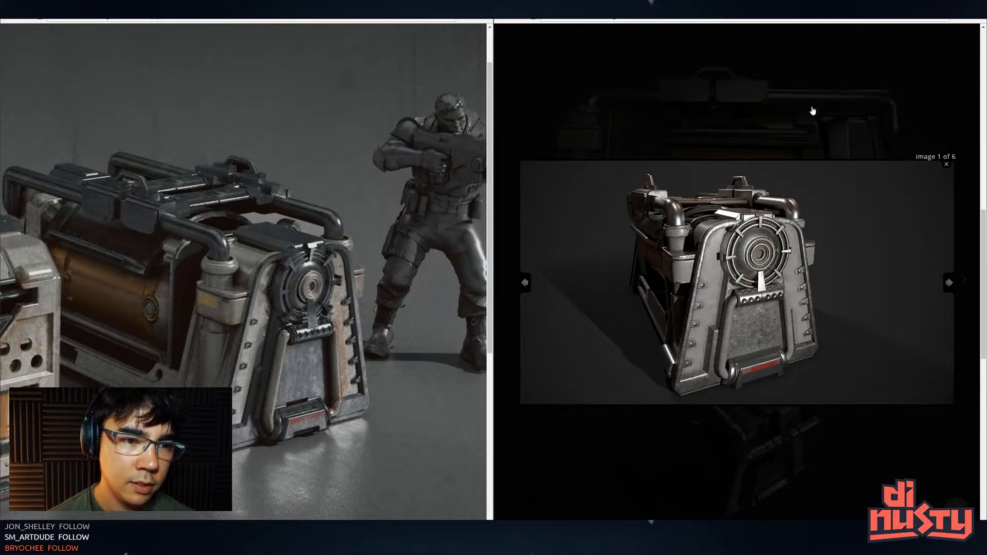
Review the canister prop's gallery renders and wireframe images alongside the concept art.
key("Right")
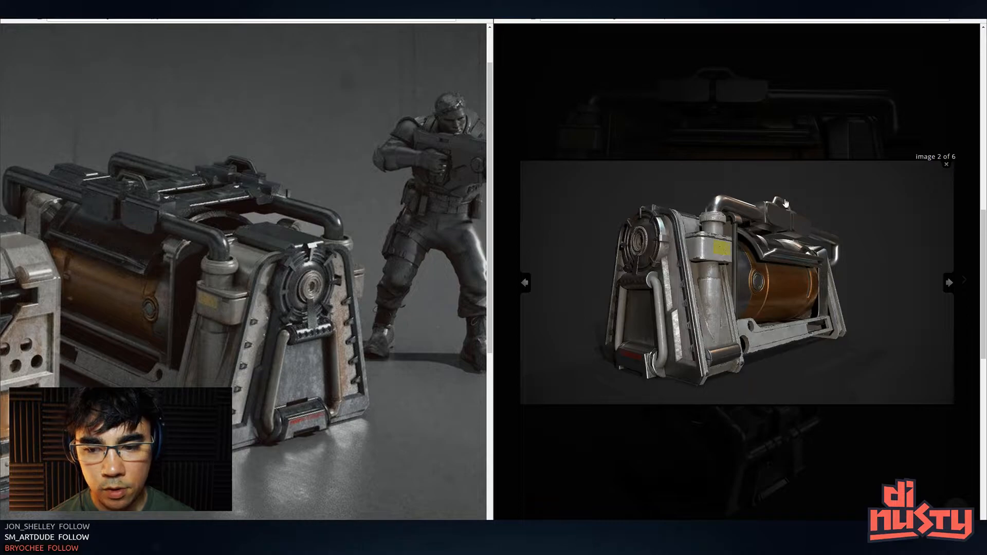
left_click(805, 196)
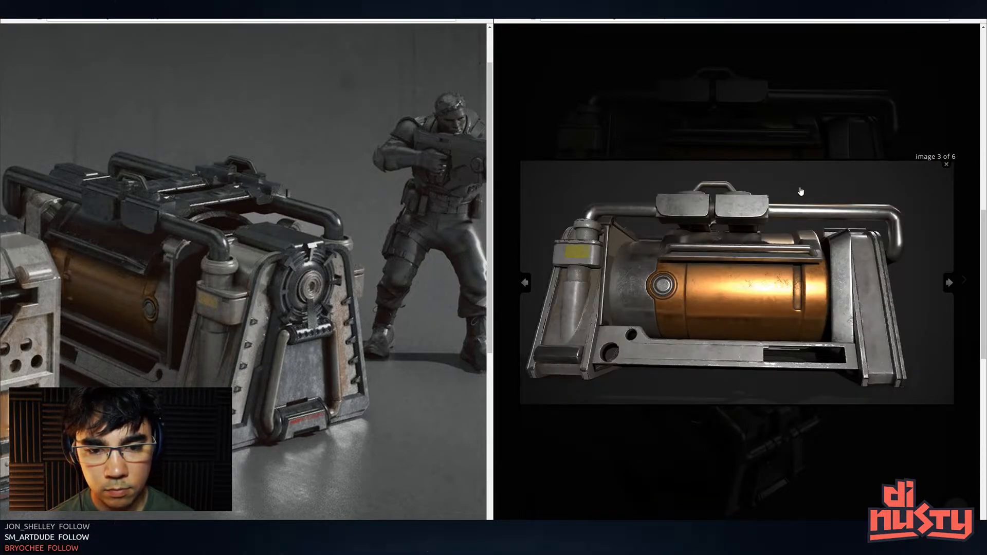
key("Left")
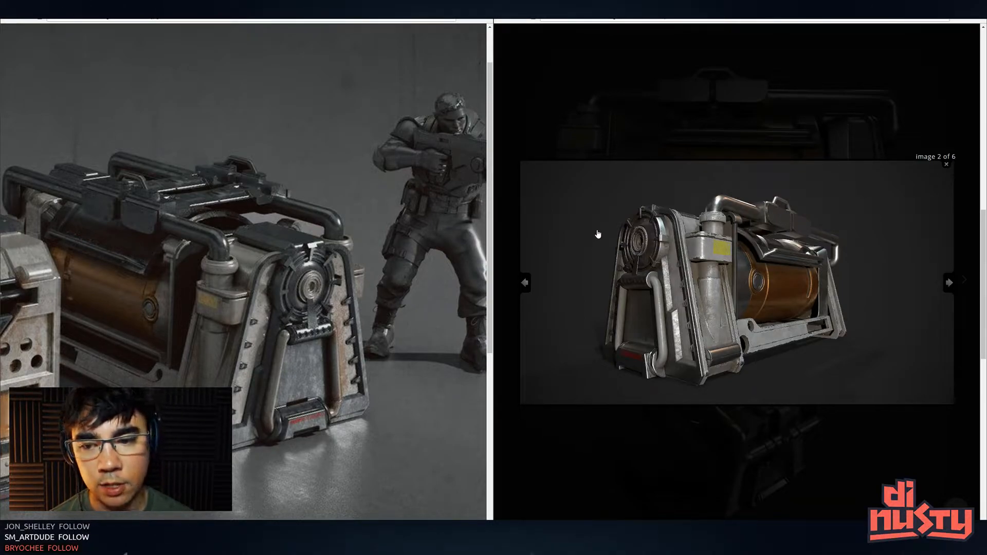
left_click(657, 266)
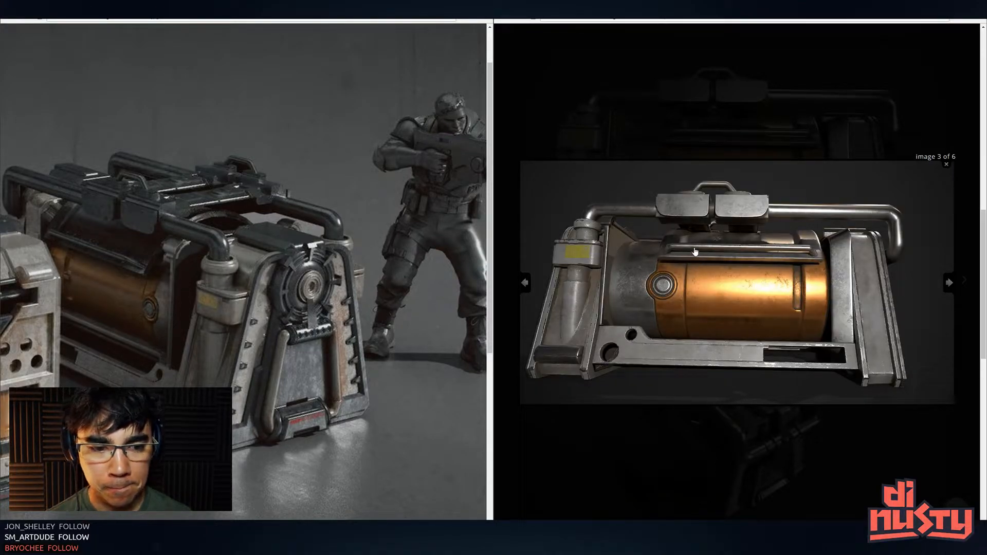
left_click(732, 126)
scroll(766, 142, "down", 7)
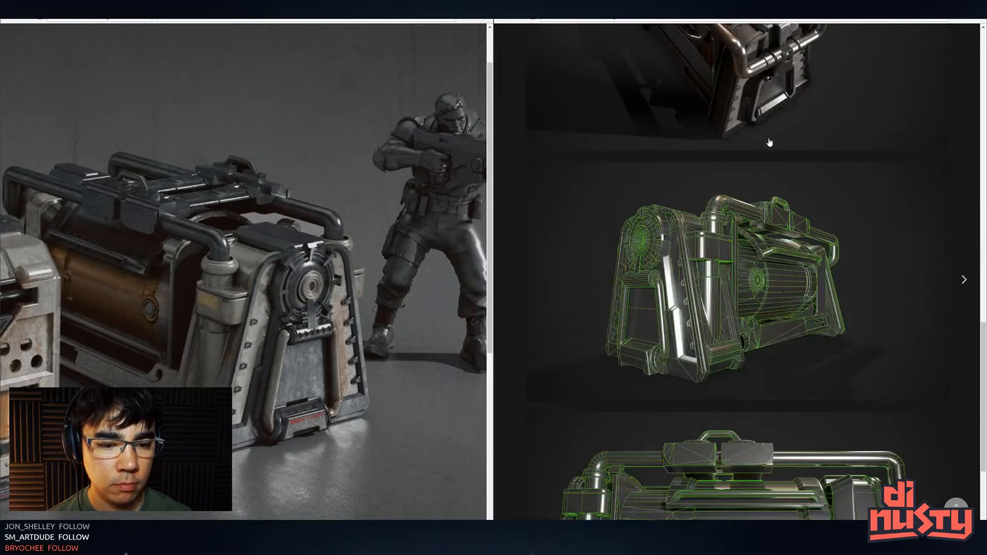
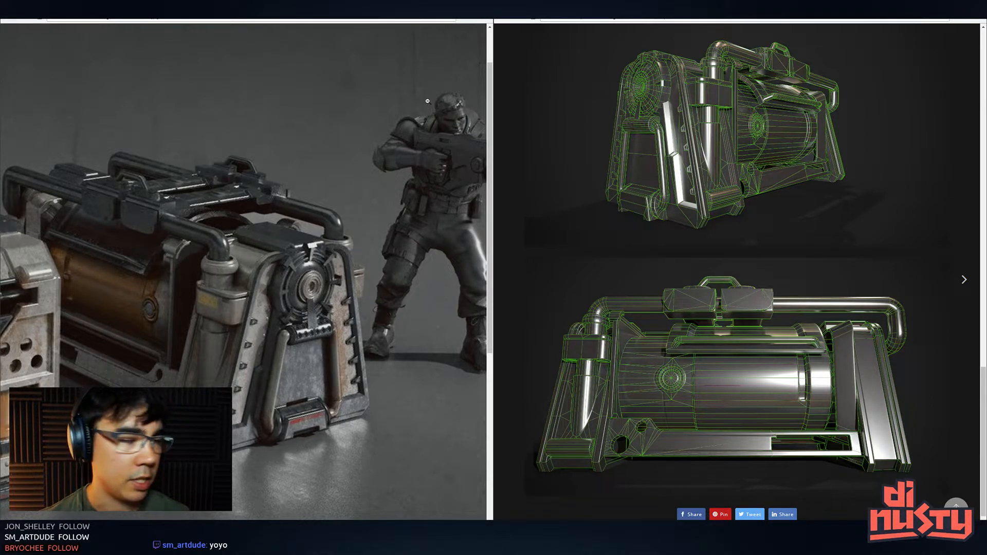
scroll(469, 103, "down", 10)
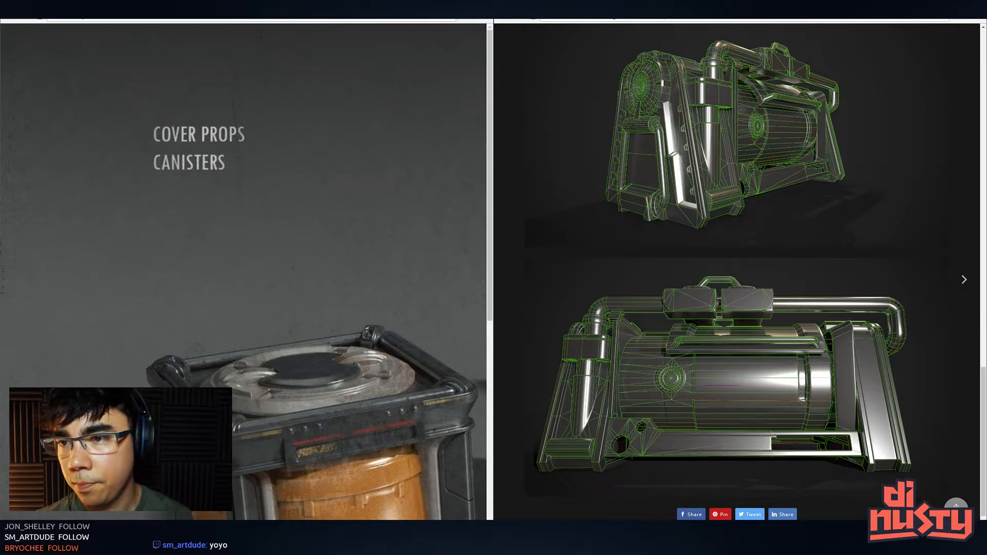
Switch to the 3D artist's portfolio page and compare the sci-fi corridor's first stills and video.
key("alt+Tab")
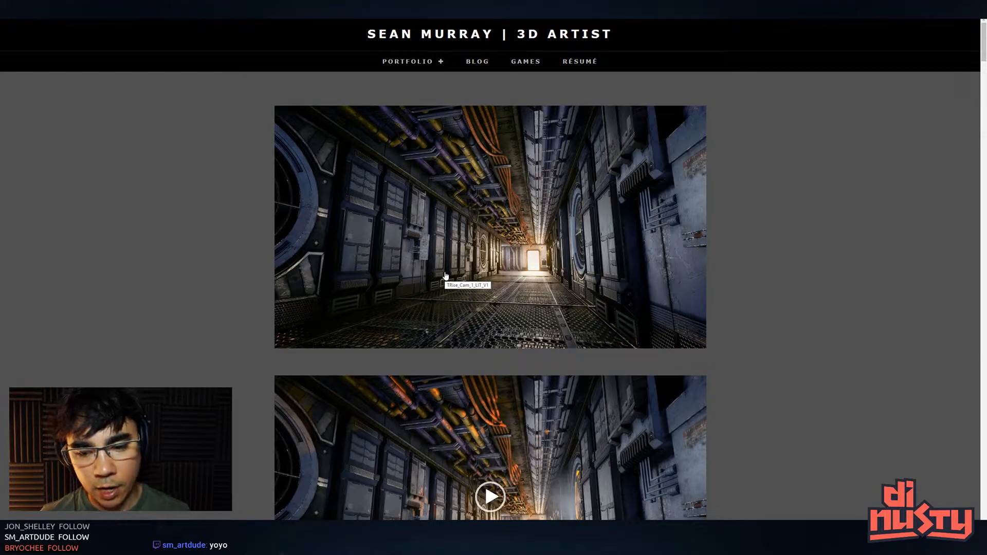
scroll(445, 276, "down", 3)
scroll(616, 249, "up", 2)
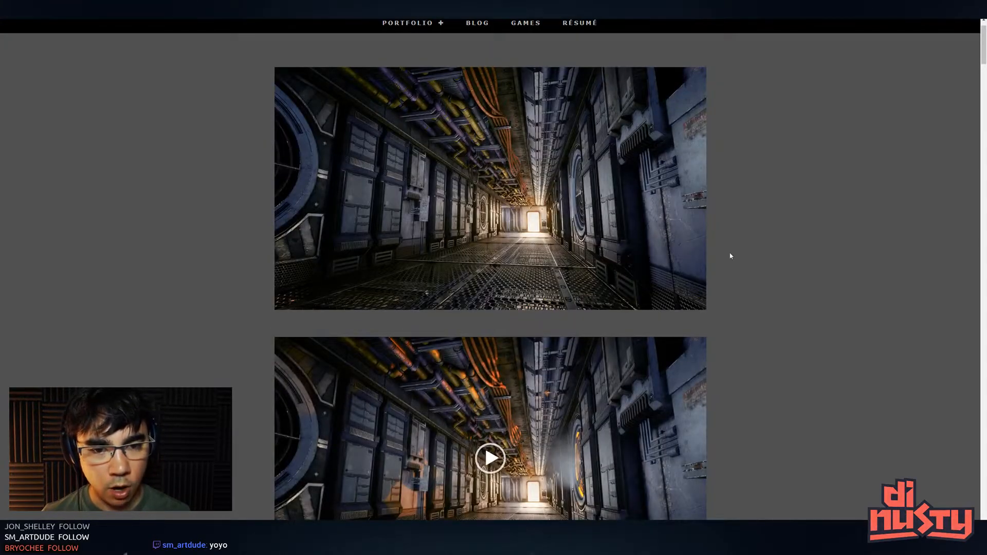
scroll(800, 326, "down", 7)
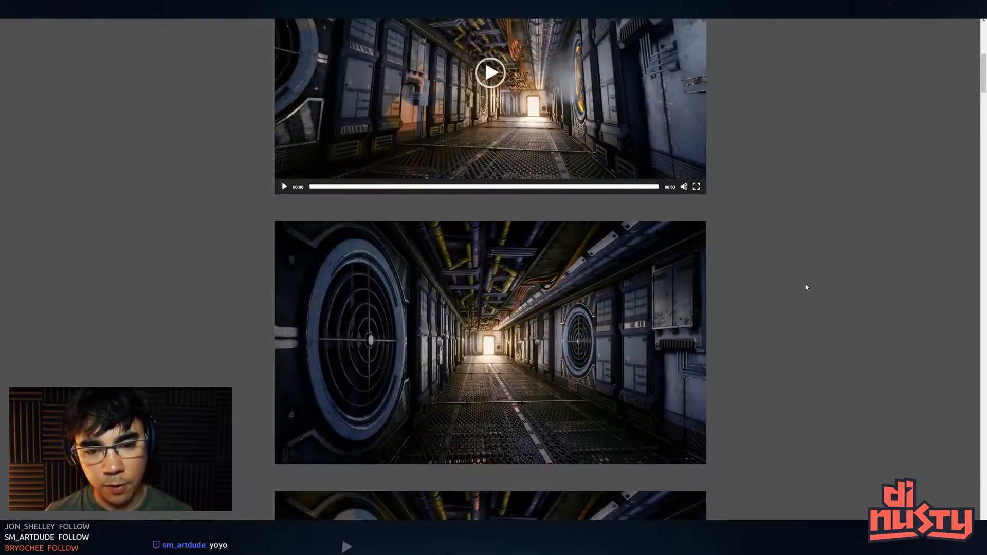
scroll(727, 306, "down", 1)
scroll(726, 307, "up", 3)
scroll(726, 309, "up", 2)
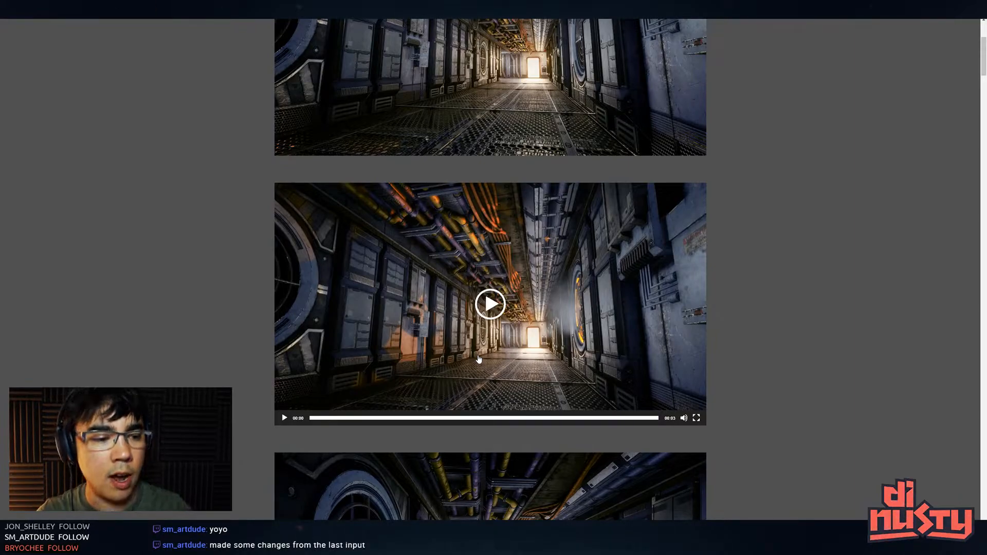
scroll(478, 359, "down", 5)
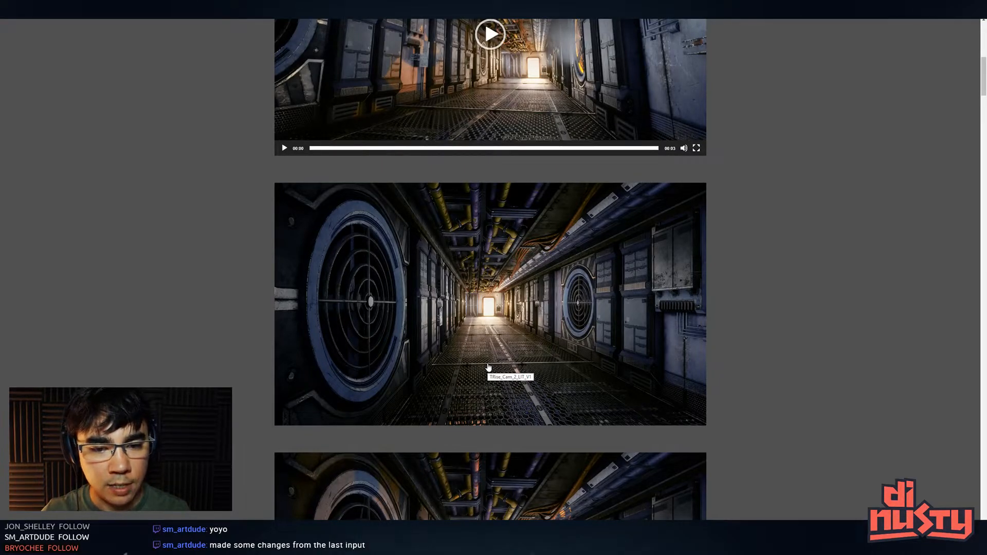
scroll(488, 367, "up", 3)
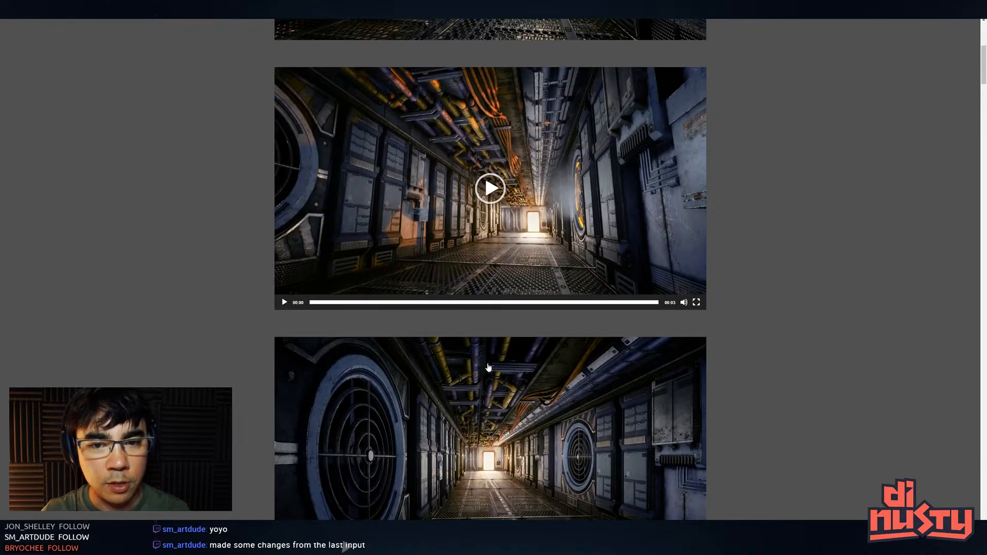
scroll(488, 367, "up", 4)
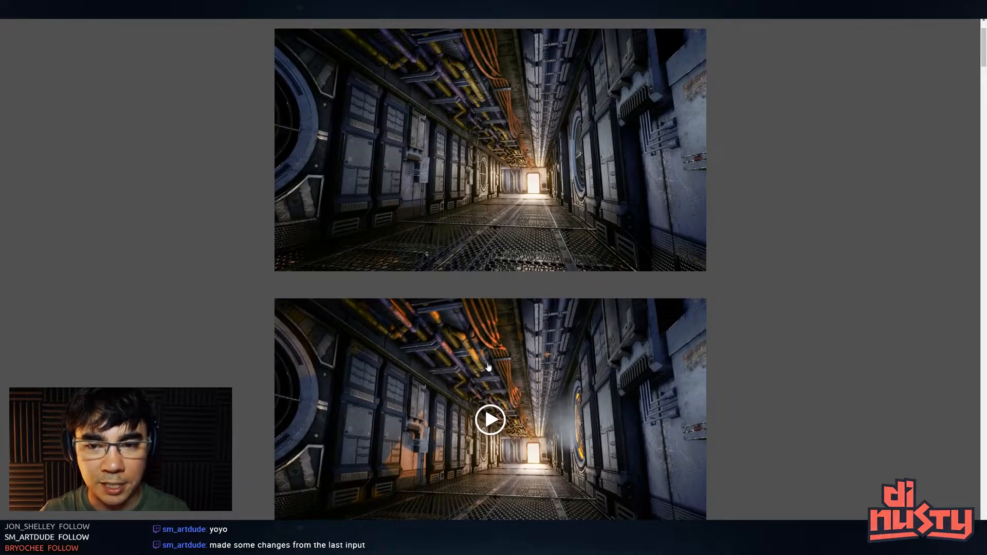
scroll(488, 367, "up", 2)
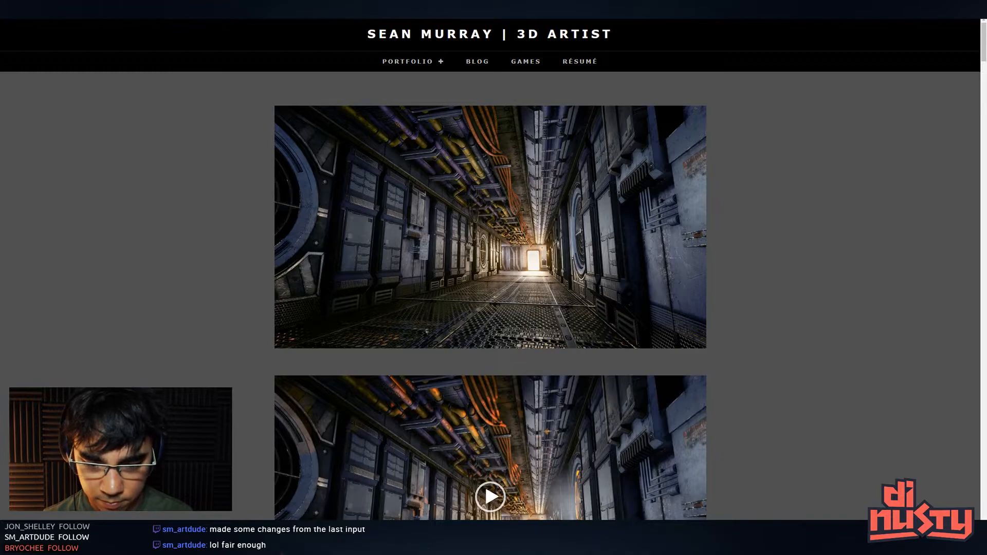
Switch to Modo, start a new scene and set up a single perspective viewport with the mesh creation tools.
key("alt+Tab")
key("ctrl+n")
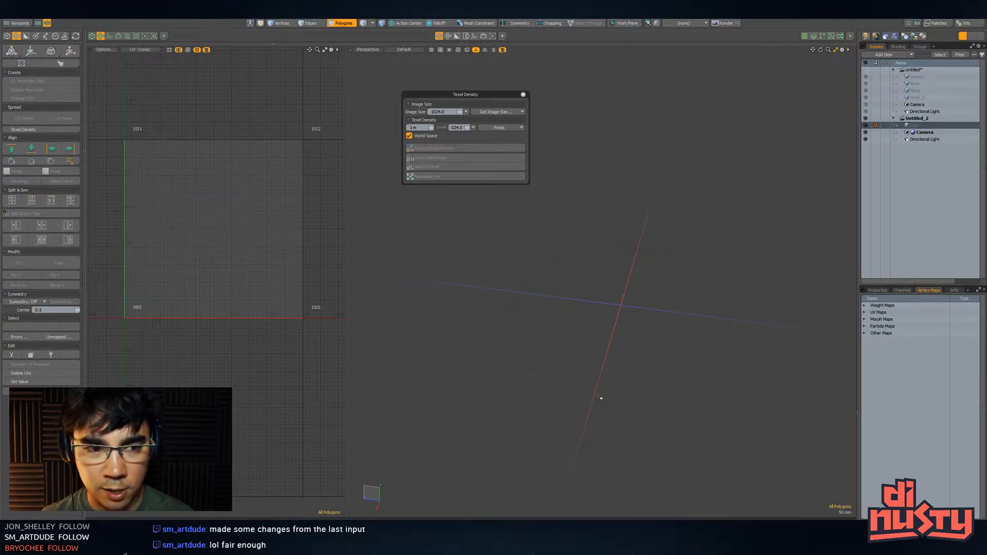
left_click(100, 36)
left_click_drag(431, 94, 130, 67)
left_click(222, 67)
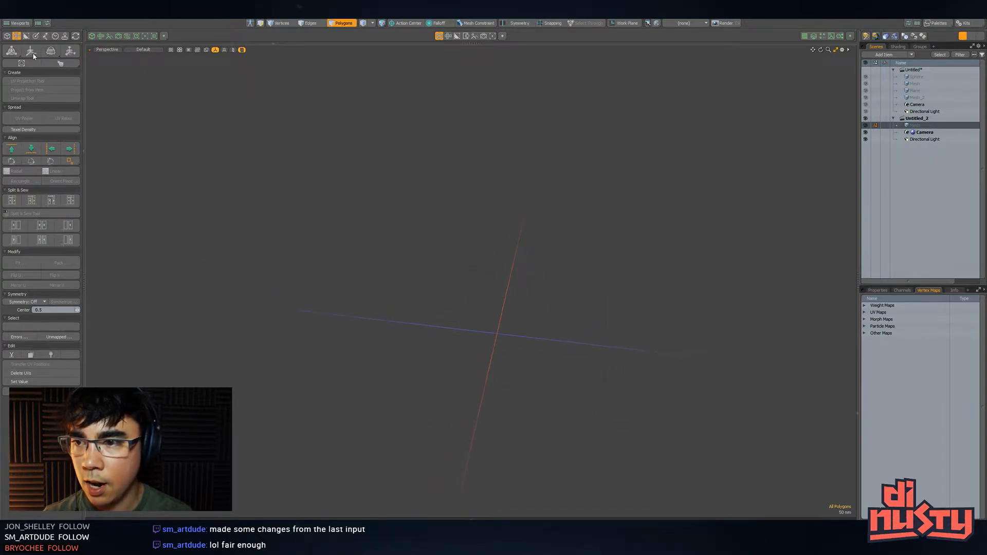
left_click(6, 35)
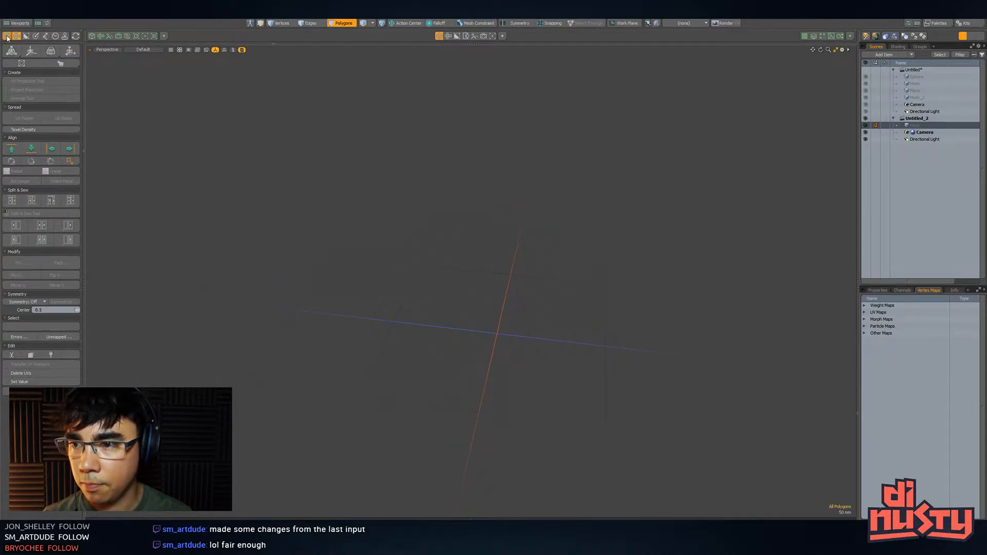
left_click(77, 72)
left_click(77, 53)
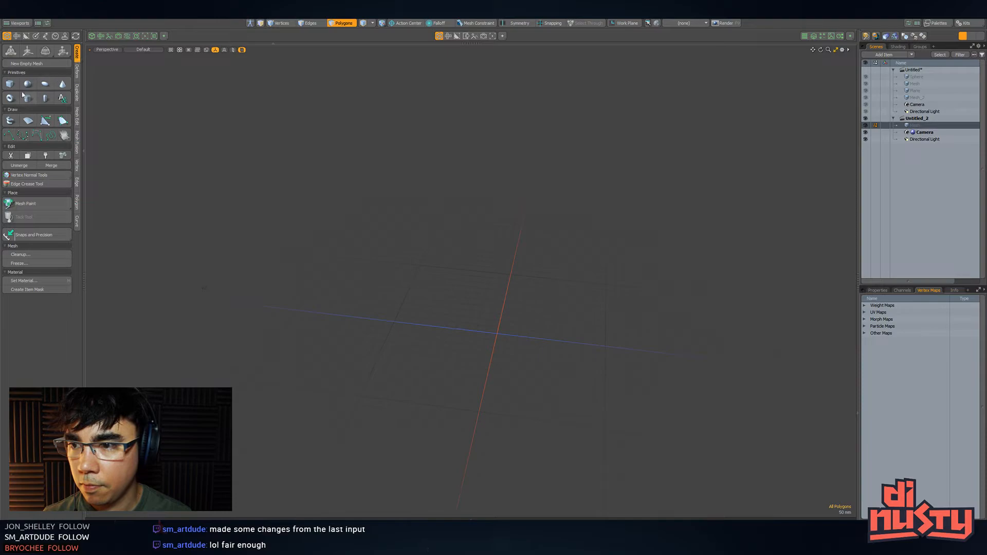
Add a cube, delete every polygon except the top one and reposition that polygon as a floor.
left_click(9, 84)
left_click_drag(475, 194, 502, 179)
left_click(502, 180)
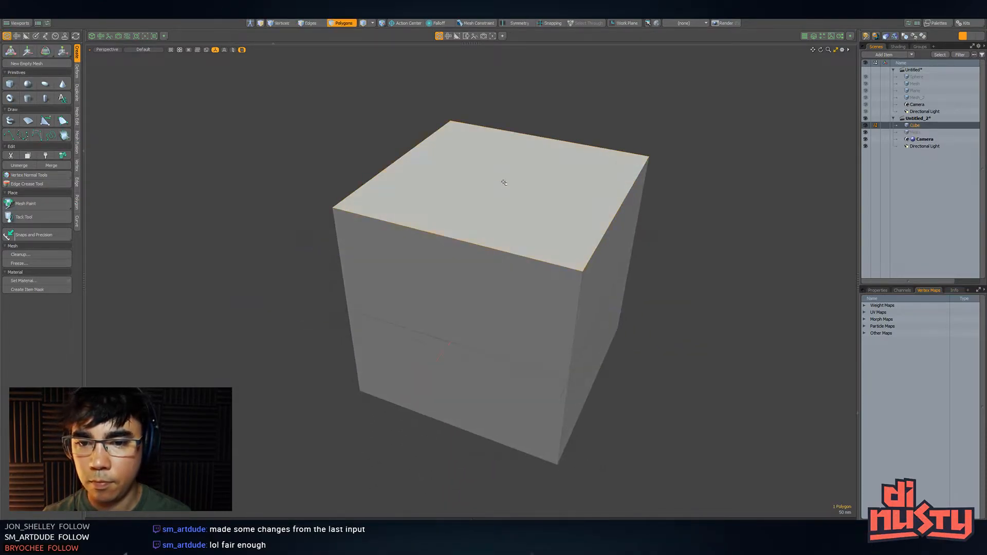
key("bracketleft")
key("Delete")
left_click(512, 195)
key("w")
left_click_drag(494, 220, 267, 163)
key("q")
Extend the floor polygon's end edge repeatedly to make a long strip of five sections.
key("2")
left_click(486, 283)
key("z")
left_click(470, 272)
left_click_drag(375, 198, 452, 209)
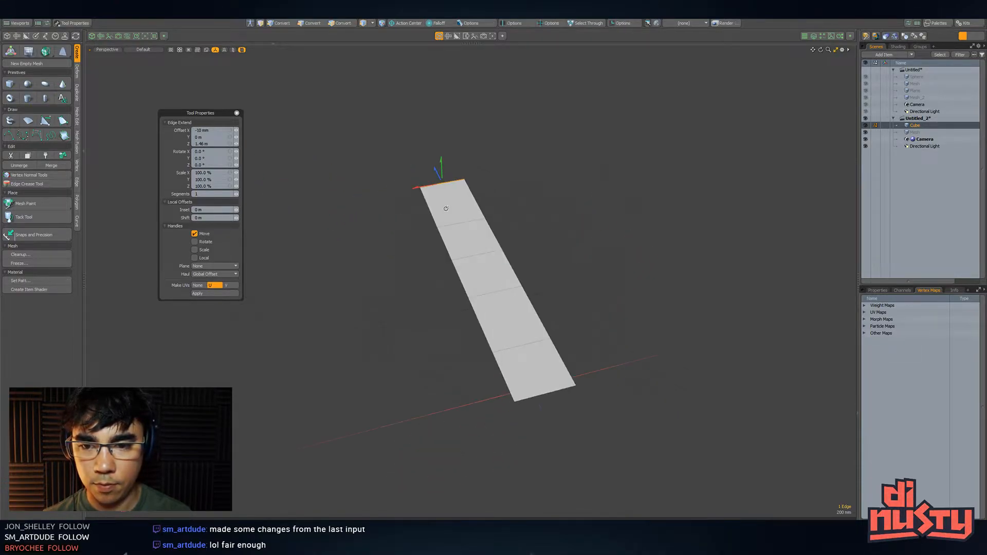
key("q")
Extend both long side edges of the floor strip upward to form the corridor walls.
left_click(428, 207)
left_click(445, 244, "shift")
key("l")
left_click(453, 182, "ctrl")
left_click(551, 391, "ctrl")
key("z")
left_click_drag(634, 345, 609, 309)
left_click_drag(487, 249, 488, 184)
left_click_drag(604, 226, 597, 275)
key("q")
left_click(633, 266)
Remove the cross edges that divide the floor and walls along the corridor.
key("3")
left_click(404, 251)
left_click(449, 235, "shift")
left_click_drag(467, 228, 403, 236)
double_click(566, 269)
key("r")
key("q")
key("2")
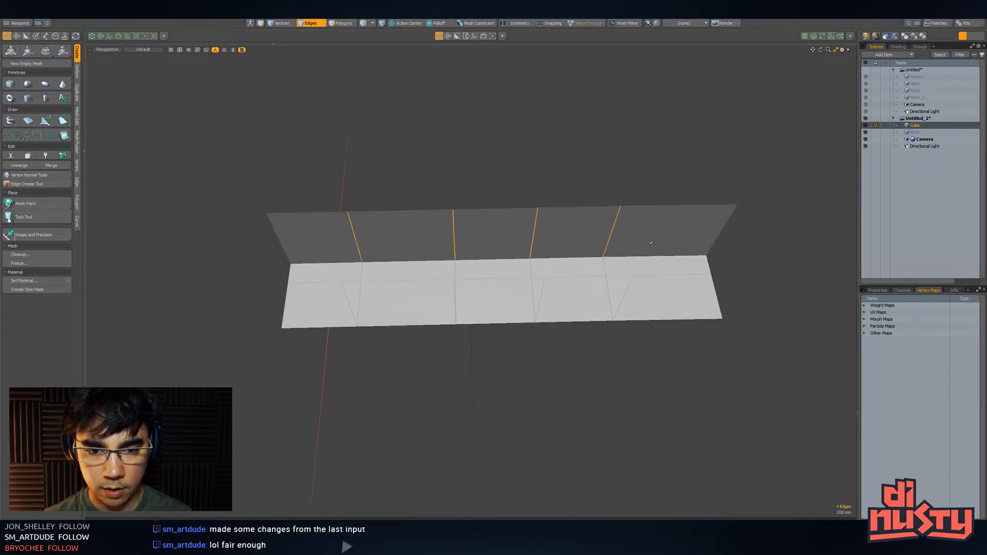
key("BackSpace")
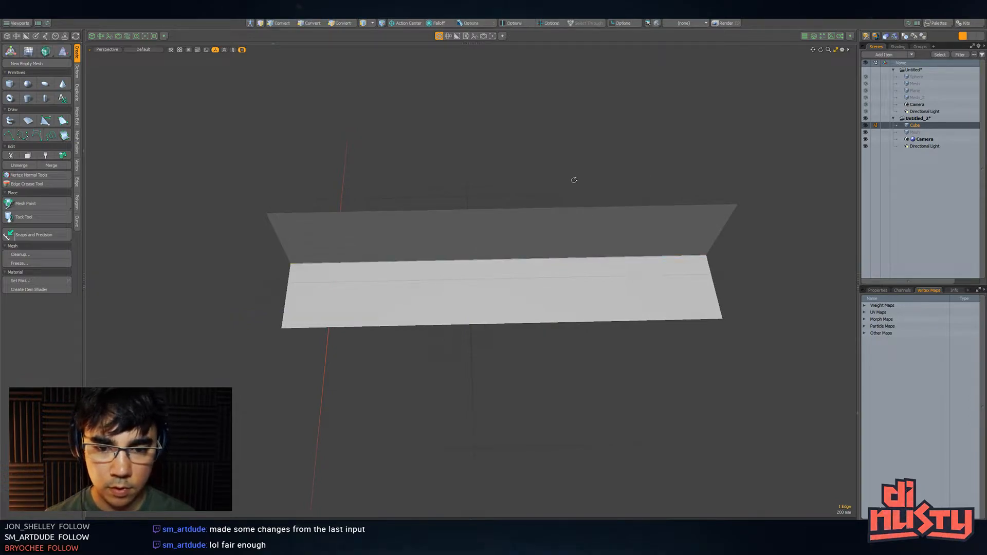
Divide the corridor evenly along its length with a loop slice count of 9.
key("alt+c")
triple_click(237, 159)
double_click(237, 159)
double_click(237, 159)
left_click(238, 159)
key("q")
Select the top edges of both walls and bridge them to create the ceiling.
left_click(425, 154)
left_click_drag(493, 216, 465, 177)
double_click(443, 179)
left_click(566, 179)
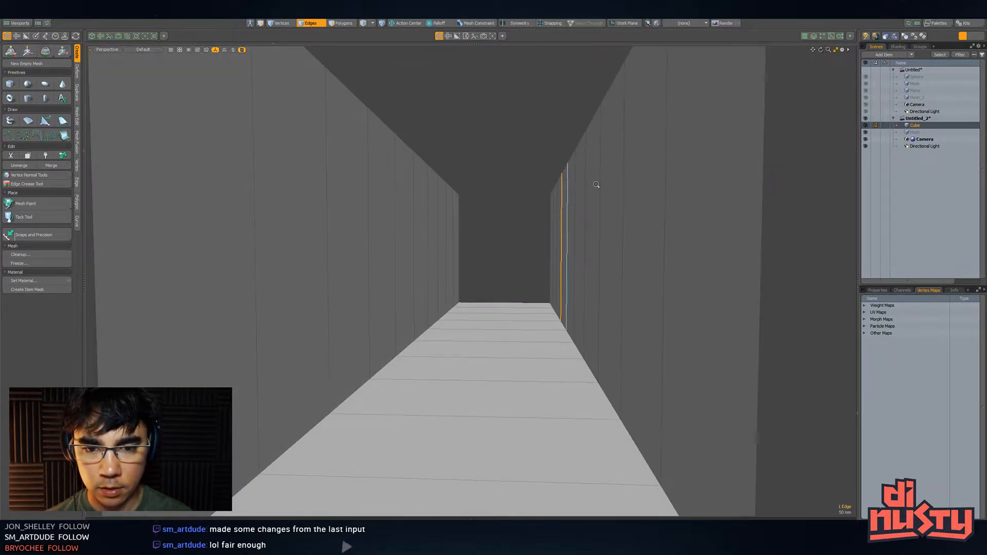
key("a")
left_click_drag(495, 107, 718, 85)
left_click_drag(623, 181, 607, 202)
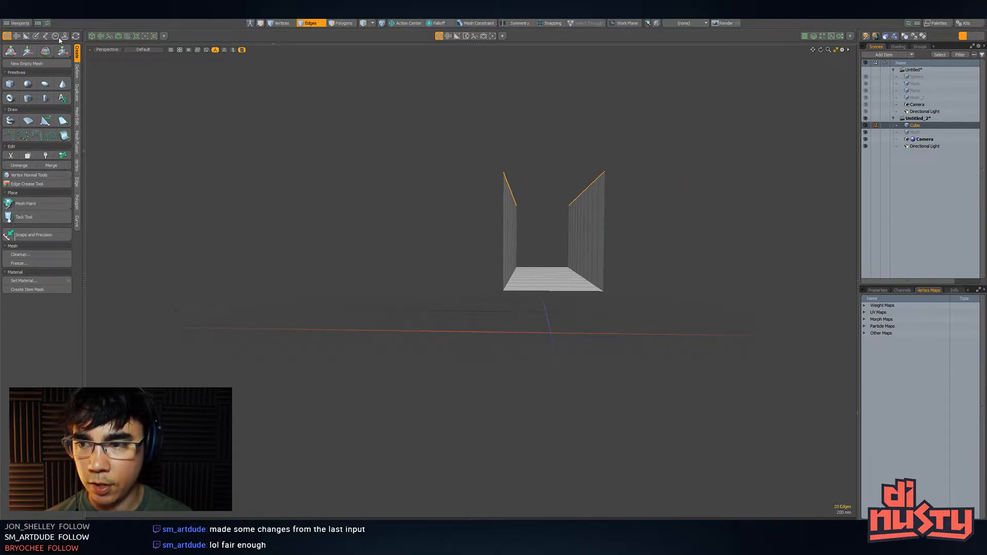
left_click(75, 36)
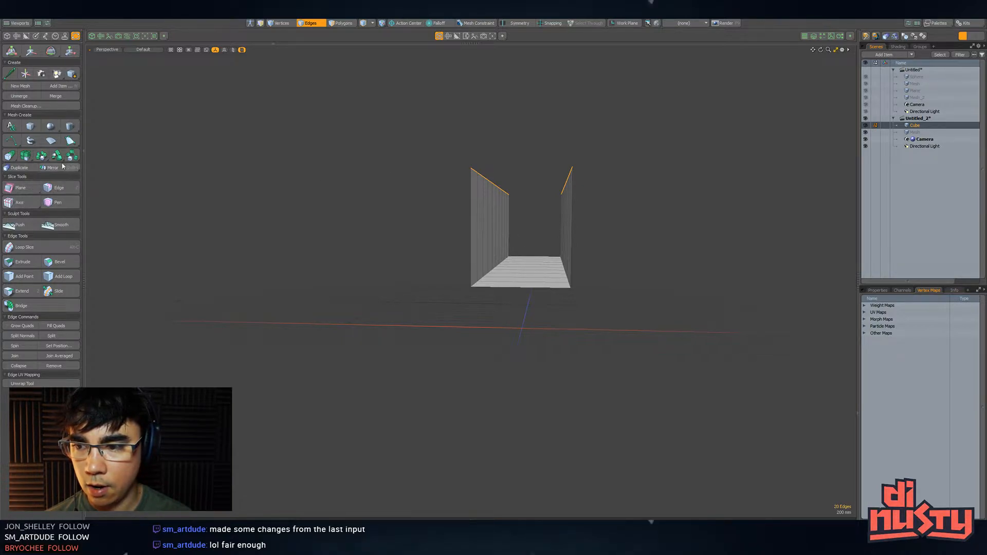
mouse_move(316, 236)
left_mouse_down()
mouse_move(328, 223)
mouse_move(329, 233)
left_mouse_up()
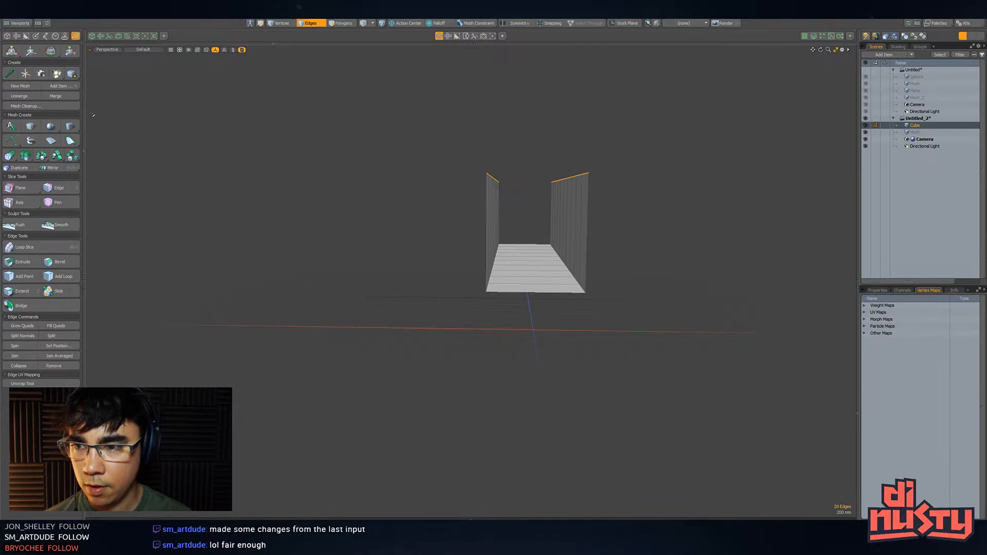
left_click(23, 306)
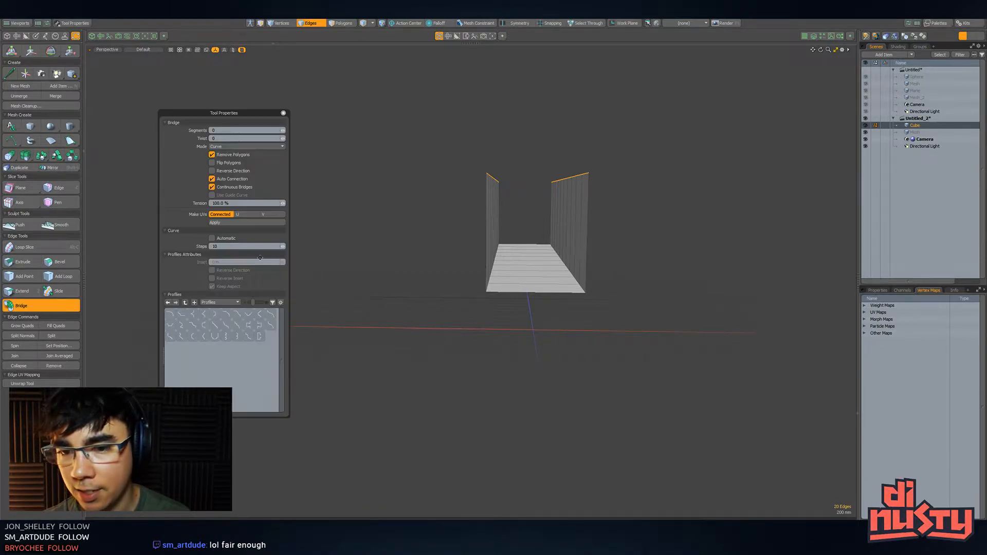
left_click(411, 193)
key("q")
left_click_drag(464, 210, 521, 216)
Check the corridor reference and split the ceiling lengthwise with a single loop slice at 50%.
key("alt+Tab")
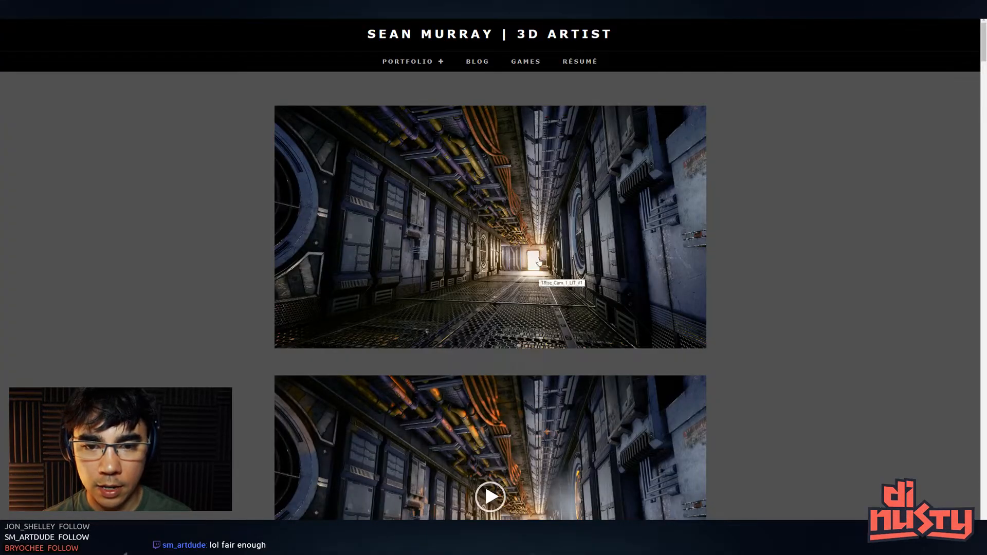
key("alt+Tab")
key("alt+c")
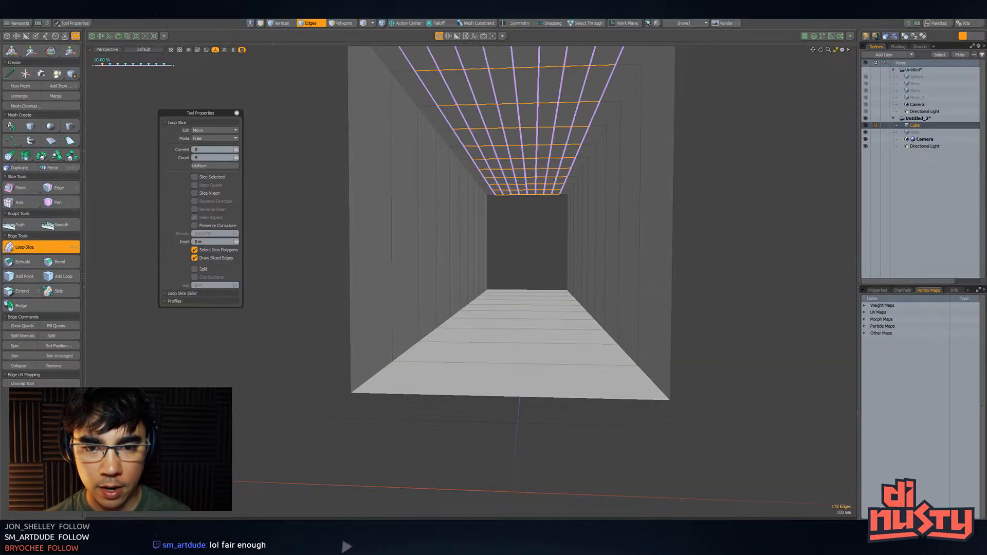
left_click(530, 191)
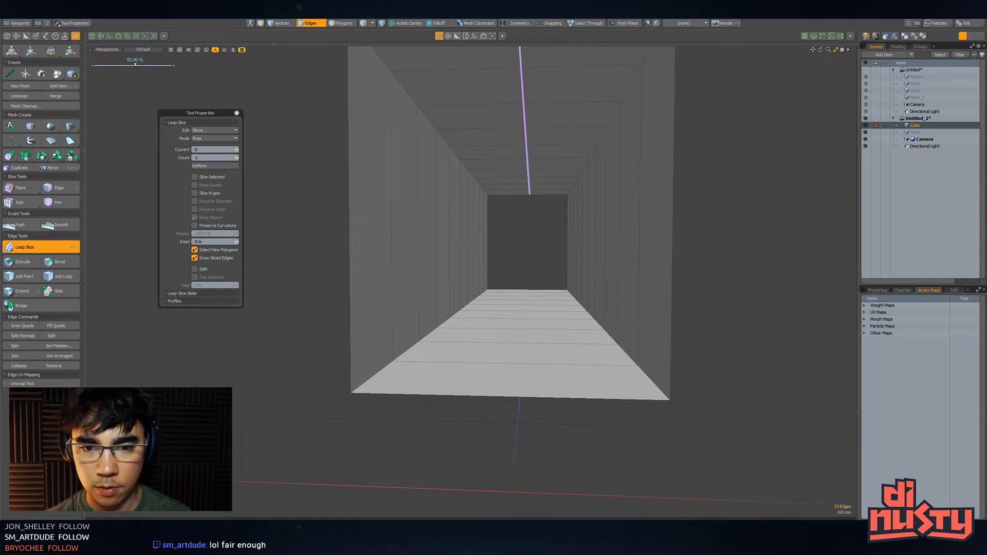
key("q")
Select one lengthwise half of the ceiling and bevel its polygons down into the corridor.
key("3")
double_click(552, 192)
left_click_drag(552, 192, 584, 79)
scroll(576, 123, "down", 3)
left_click_drag(558, 165, 571, 183)
key("b")
key("q")
left_click(445, 202)
left_click_drag(443, 201, 407, 221, "alt")
left_click(404, 196)
Compare with the corridor reference and move the lowered ceiling section's inner side polygons sideways.
key("alt+Tab")
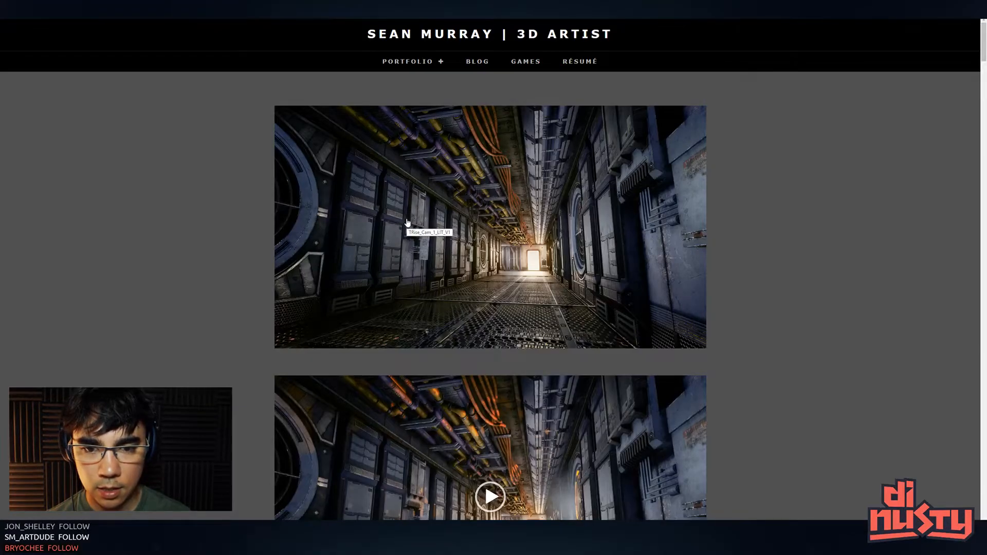
key("alt+Tab")
left_click_drag(566, 216, 538, 220, "alt")
key("2")
key("3")
left_click(515, 171)
left_click(510, 144)
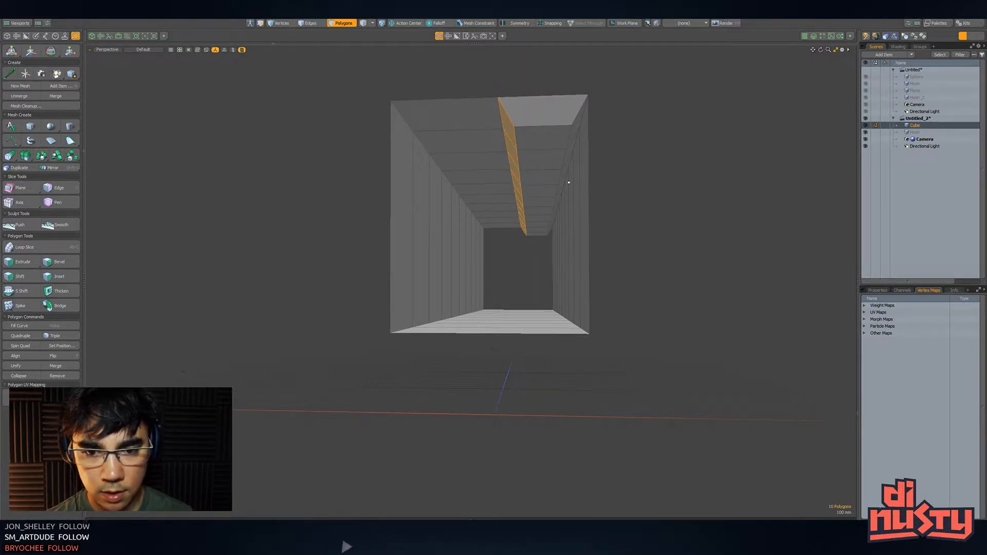
key("w")
left_click_drag(499, 203, 549, 175)
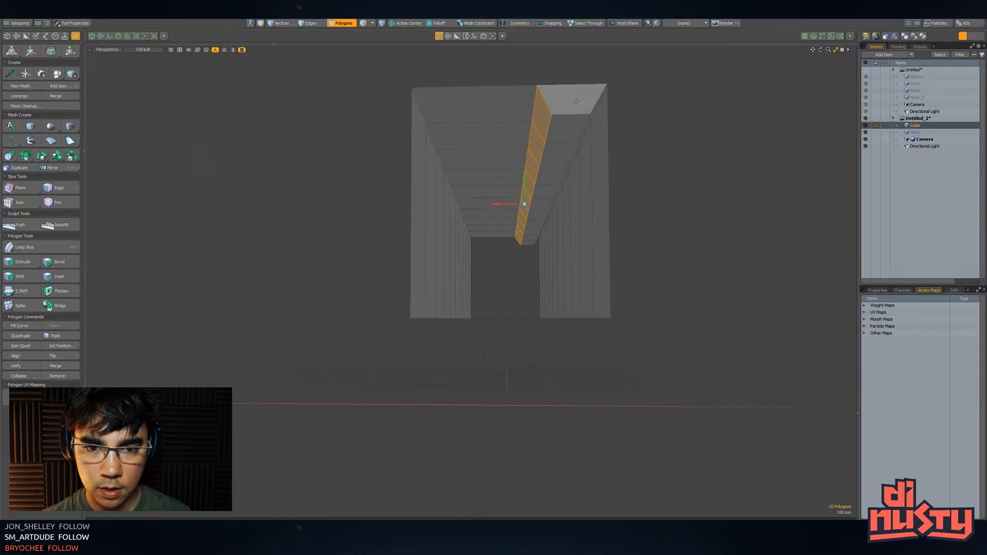
key("q")
Turn on snapping and move the lowered ceiling section's front bottom edge flush with the corridor opening.
key("2")
left_click(577, 112)
key("w")
key("F11")
left_click_drag(565, 129, 535, 87)
key("q")
Select and delete the polygon closing off one end of the lowered ceiling section.
left_click_drag(527, 159, 520, 200)
key("3")
key("shift+a")
left_click_drag(520, 240, 549, 225, "alt")
scroll(543, 275, "down", 5)
left_click(545, 276)
key("ctrl+z")
scroll(523, 267, "down", 5)
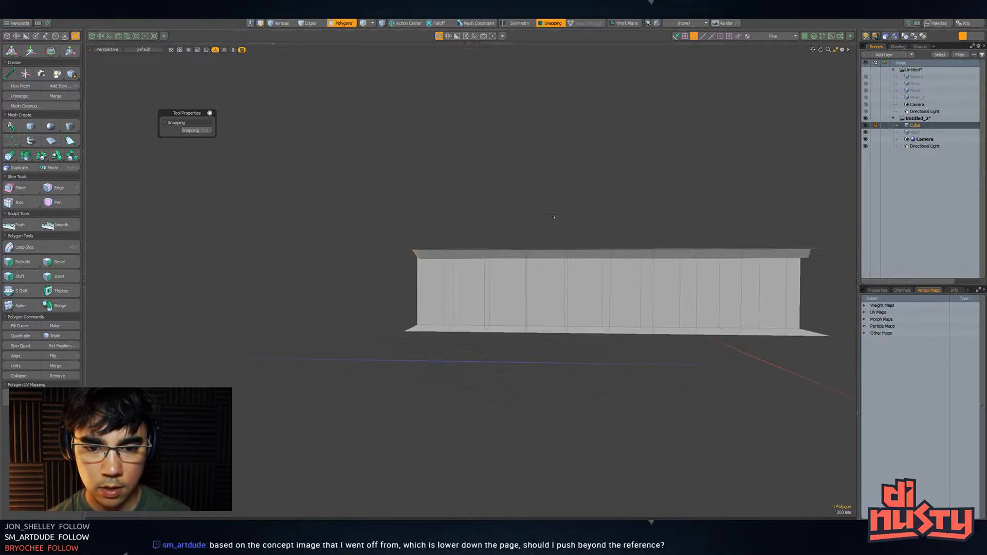
left_click_drag(261, 264, 550, 181)
key("Delete")
Select and delete the remaining sloped cap polygon on the lowered ceiling section at the corridor opening.
mouse_move(612, 160)
left_mouse_down("alt")
mouse_move(546, 223)
mouse_move(514, 218)
mouse_move(535, 241)
left_mouse_up("alt")
scroll(531, 244, "up", 2)
left_click(517, 219)
key("n")
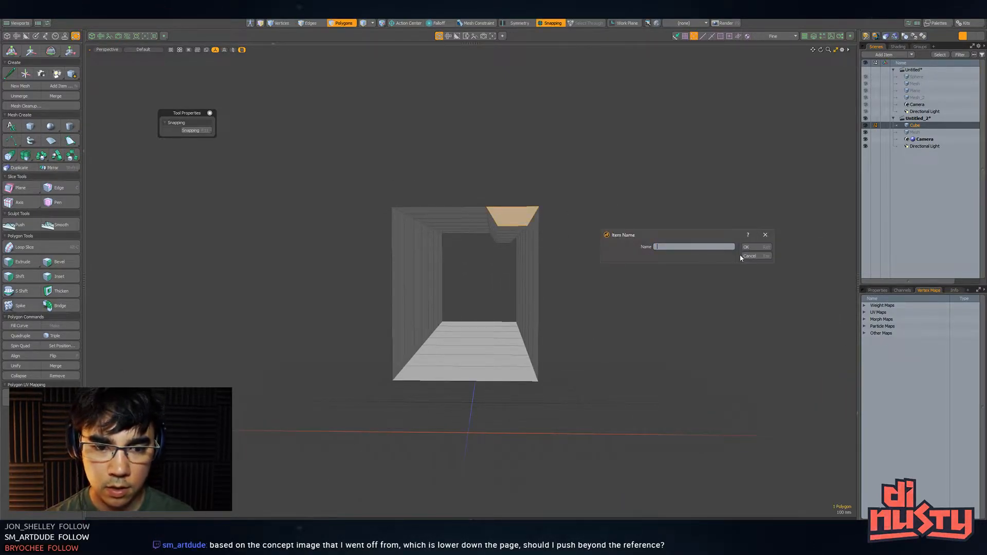
left_click_drag(556, 201, 550, 279, "alt")
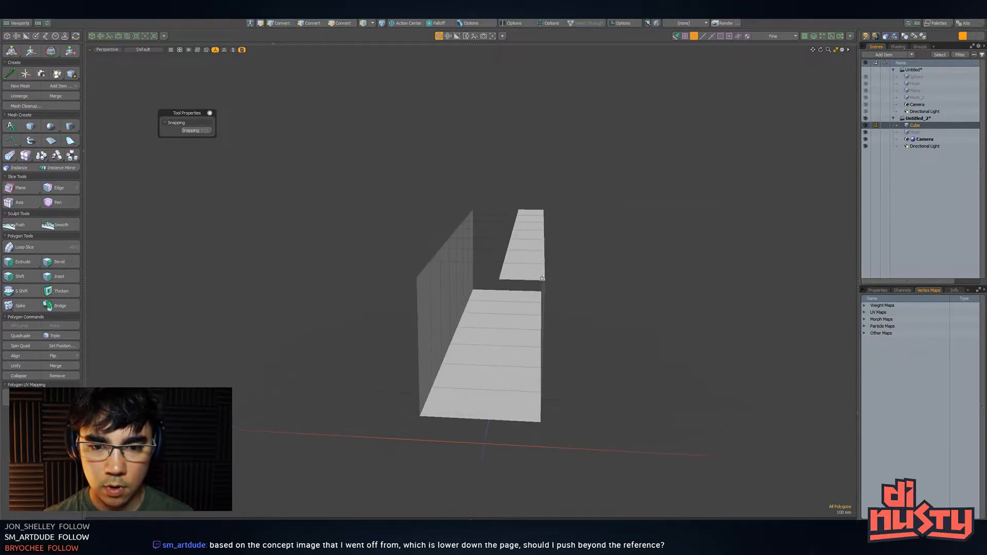
key("Delete")
Check the corridor reference, and cut and paste the side wall polygons in place to detach them.
left_click_drag(591, 209, 670, 245, "alt")
double_click(515, 225)
left_click(617, 238)
key("alt+Tab")
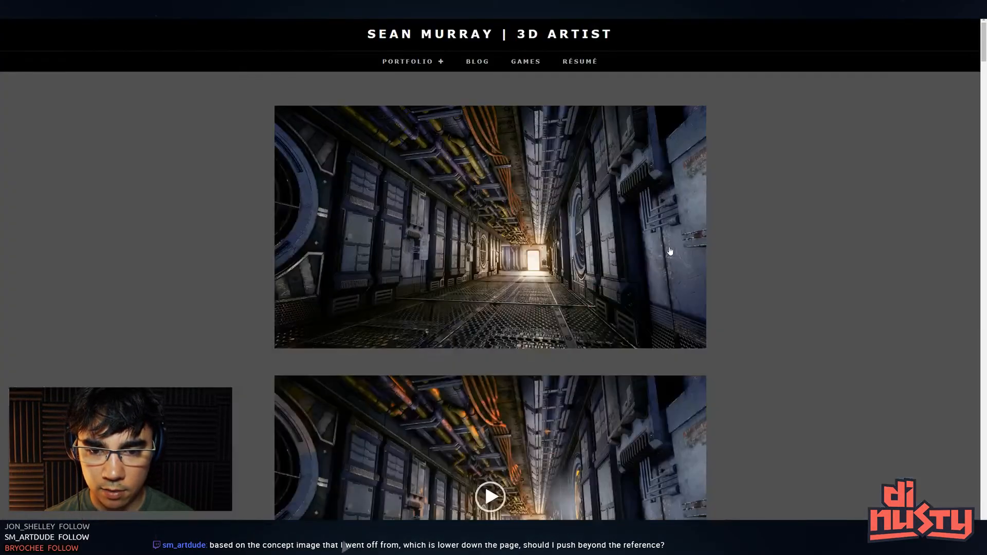
key("alt+Tab")
mouse_move(423, 307)
left_mouse_down()
mouse_move(530, 265)
mouse_move(520, 270)
mouse_move(581, 260)
left_mouse_up()
mouse_move(412, 247)
left_mouse_down("shift")
mouse_move(496, 258)
mouse_move(450, 248)
mouse_move(431, 269)
mouse_move(445, 273)
mouse_move(438, 288)
mouse_move(487, 262)
mouse_move(568, 256)
left_mouse_up("shift")
key("ctrl+x")
key("ctrl+v")
left_click(625, 256)
Select alternating wide wall panels along both sides of the corridor.
double_click(475, 262)
left_click(433, 273)
left_click(461, 282, "shift")
left_click(497, 257, "shift")
left_click(522, 251, "shift")
mouse_move(570, 256)
left_mouse_down("shift")
mouse_move(499, 269)
mouse_move(448, 254)
mouse_move(540, 254)
mouse_move(509, 278)
mouse_move(525, 277)
mouse_move(516, 235)
mouse_move(498, 246)
mouse_move(504, 220)
left_mouse_up("shift")
left_click(489, 263, "shift")
Try to bevel the selected wall panels outward from the corridor.
key("b")
left_click_drag(507, 247, 486, 223, "alt")
key("space")
key("ctrl+z")
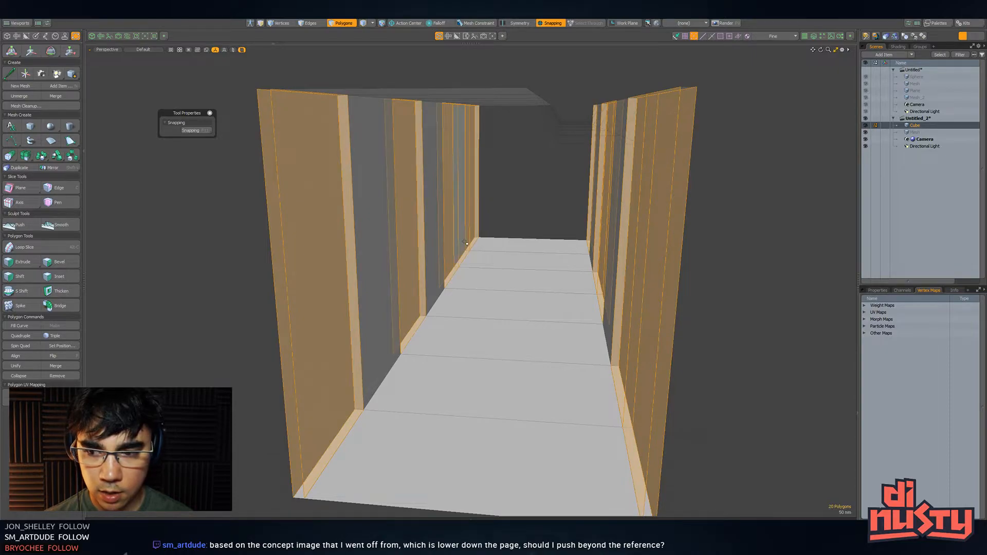
key("ctrl+z")
key("ctrl+z")
key("ctrl+z")
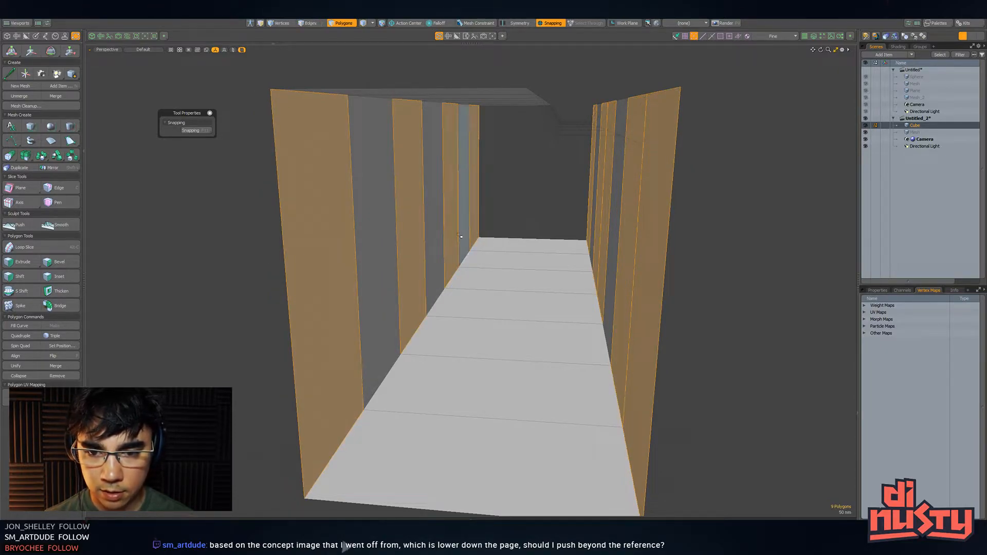
Bevel the wall panels outward on both sides, including the far left one, with a shift of about -46 mm.
key("z")
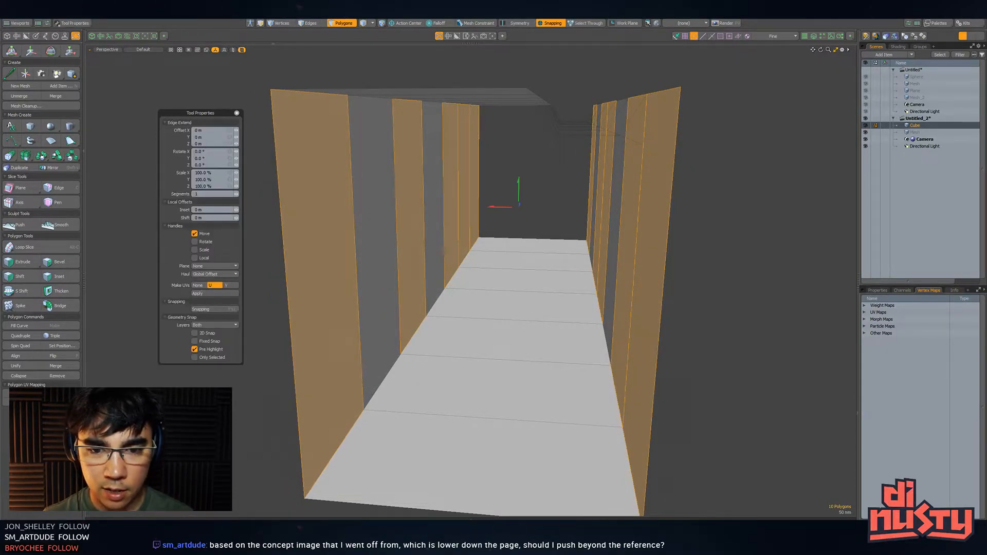
key("b")
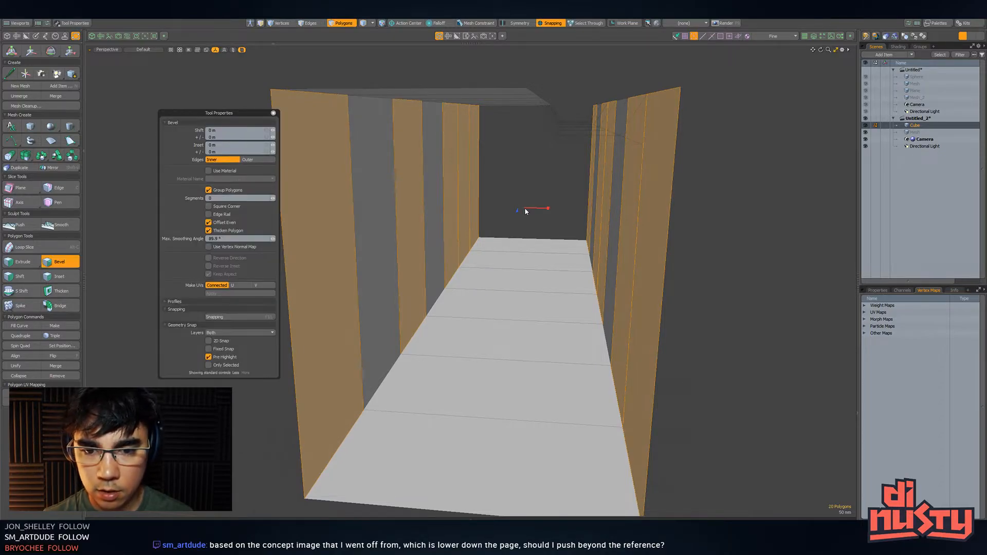
left_click_drag(518, 213, 326, 250)
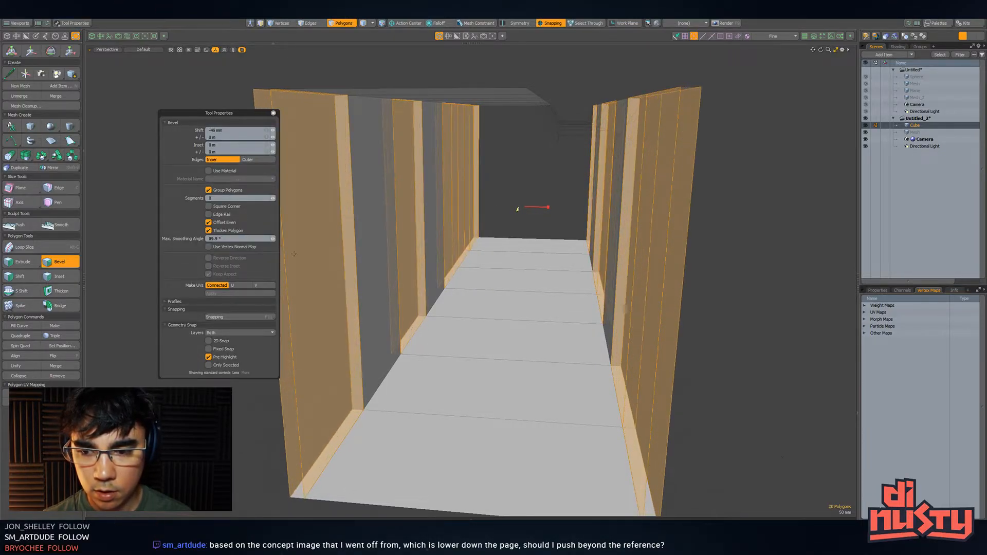